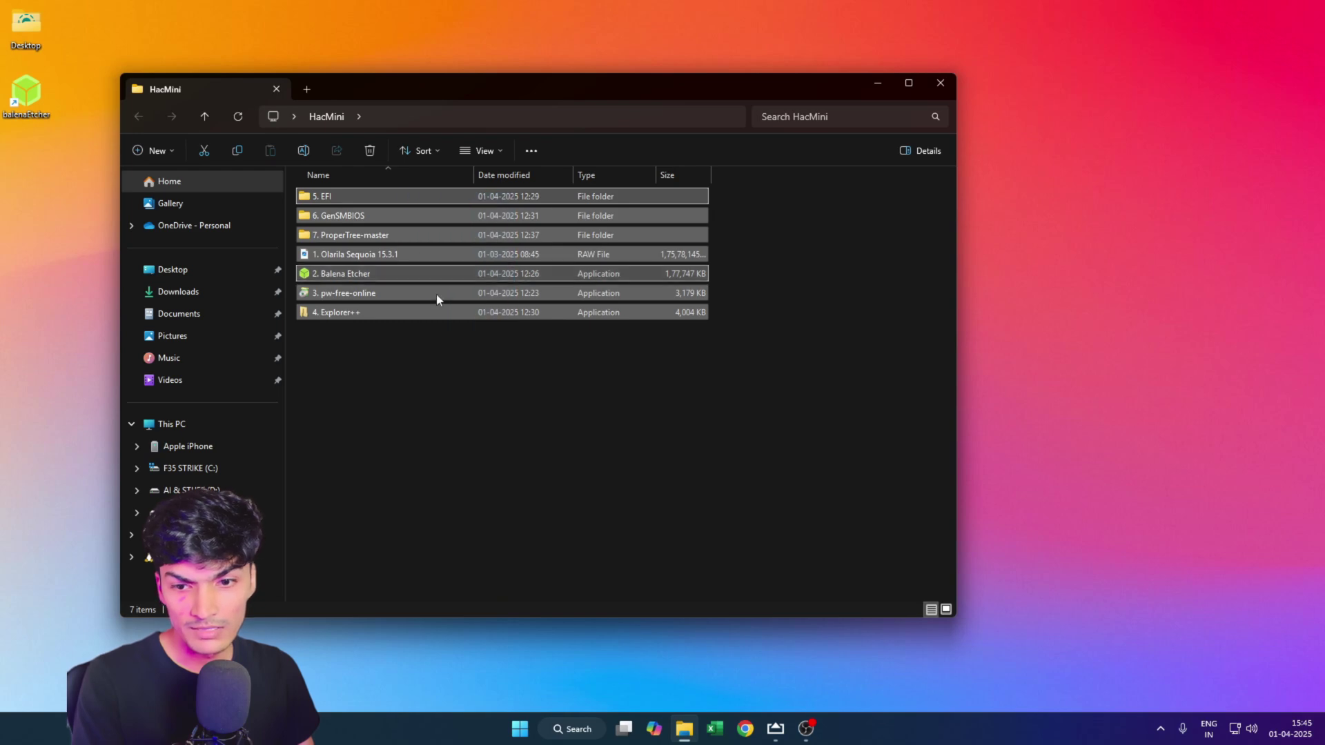
Step: Review the image file and the three applications in the HacMini folder: Olarila Sequoia 15.3.1, Balena Etcher, pw-free-online and Explorer++
{"action": "left_click_drag", "start_coordinate": [644, 85], "coordinate": [696, 96]}
{"action": "left_click", "coordinate": [716, 407]}
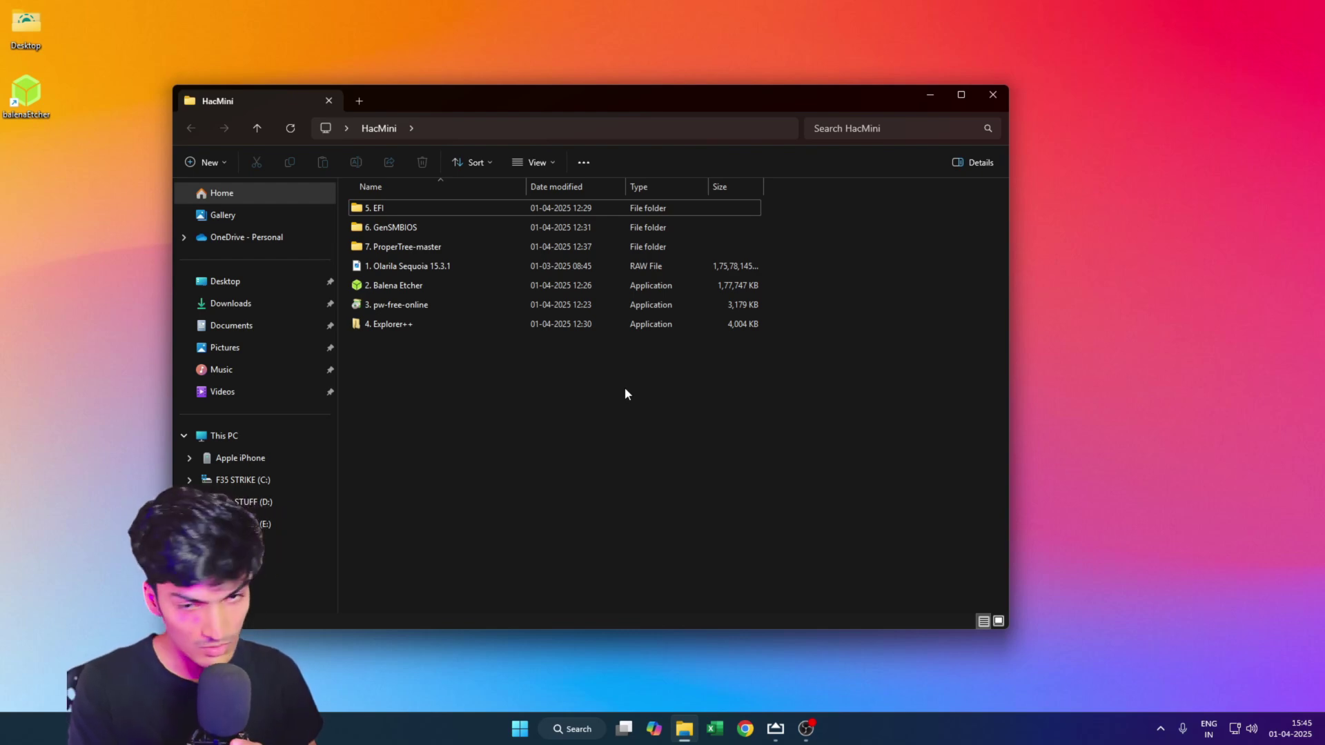
{"action": "left_click", "coordinate": [445, 268]}
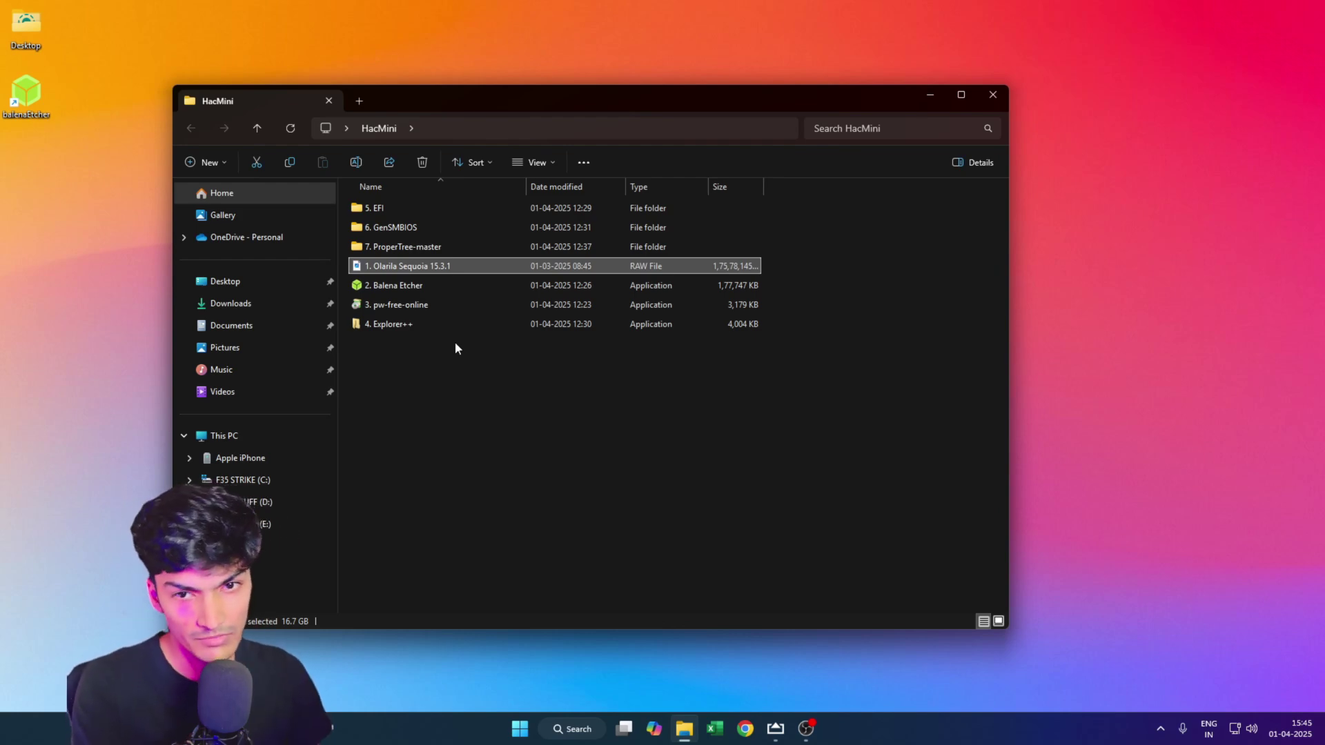
{"action": "left_click", "coordinate": [422, 285]}
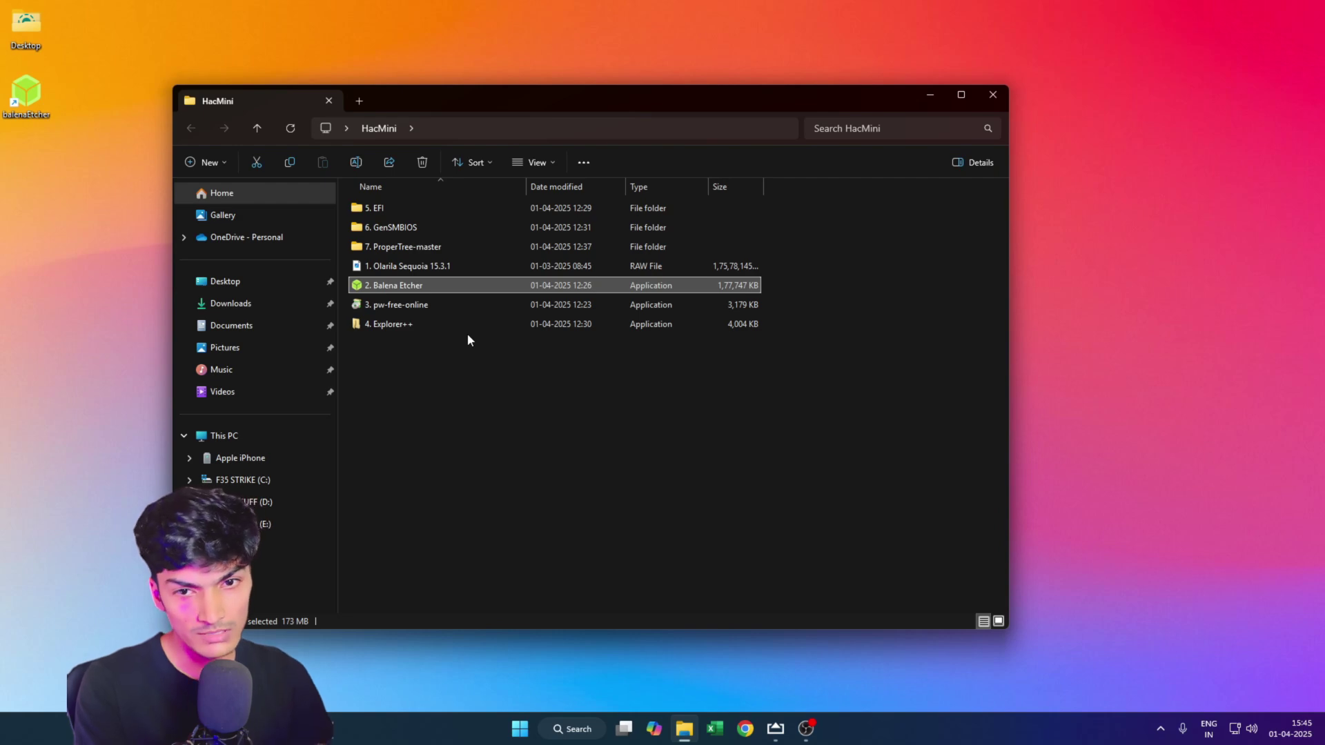
{"action": "left_click", "coordinate": [461, 269]}
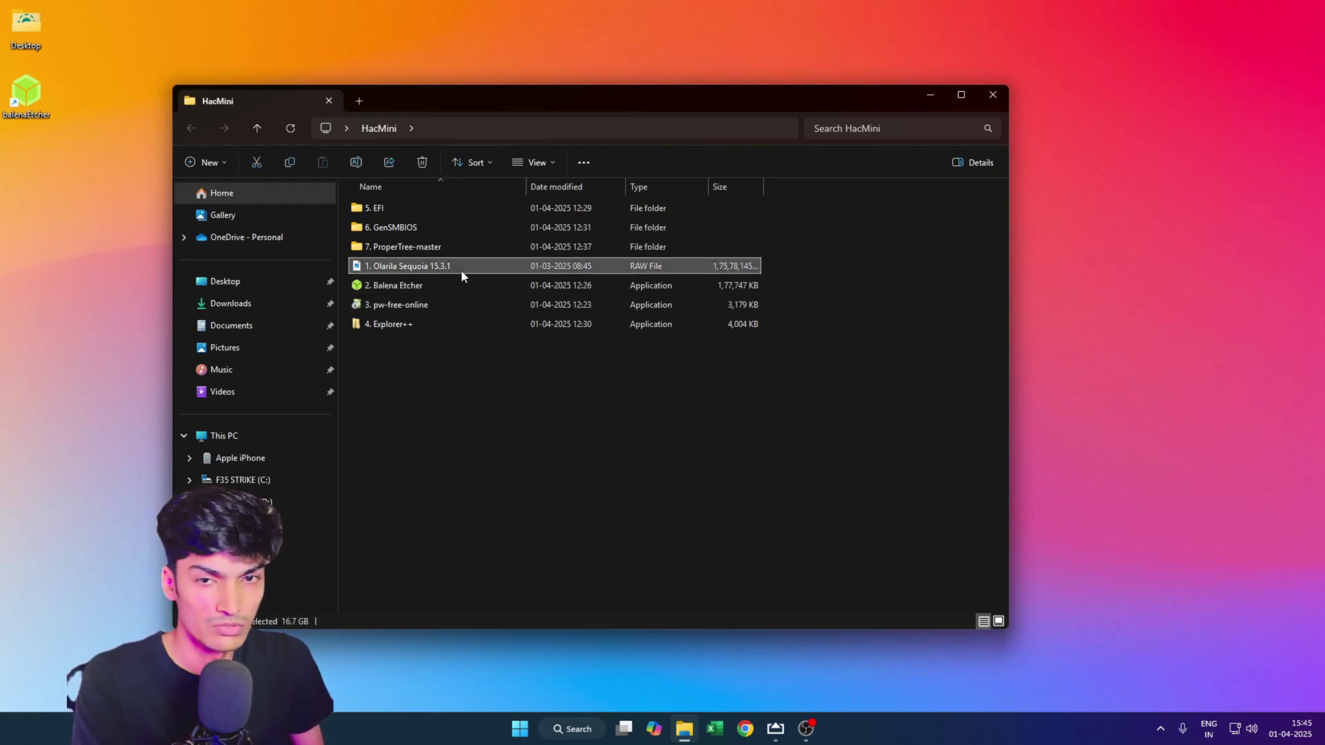
{"action": "left_click", "coordinate": [441, 305]}
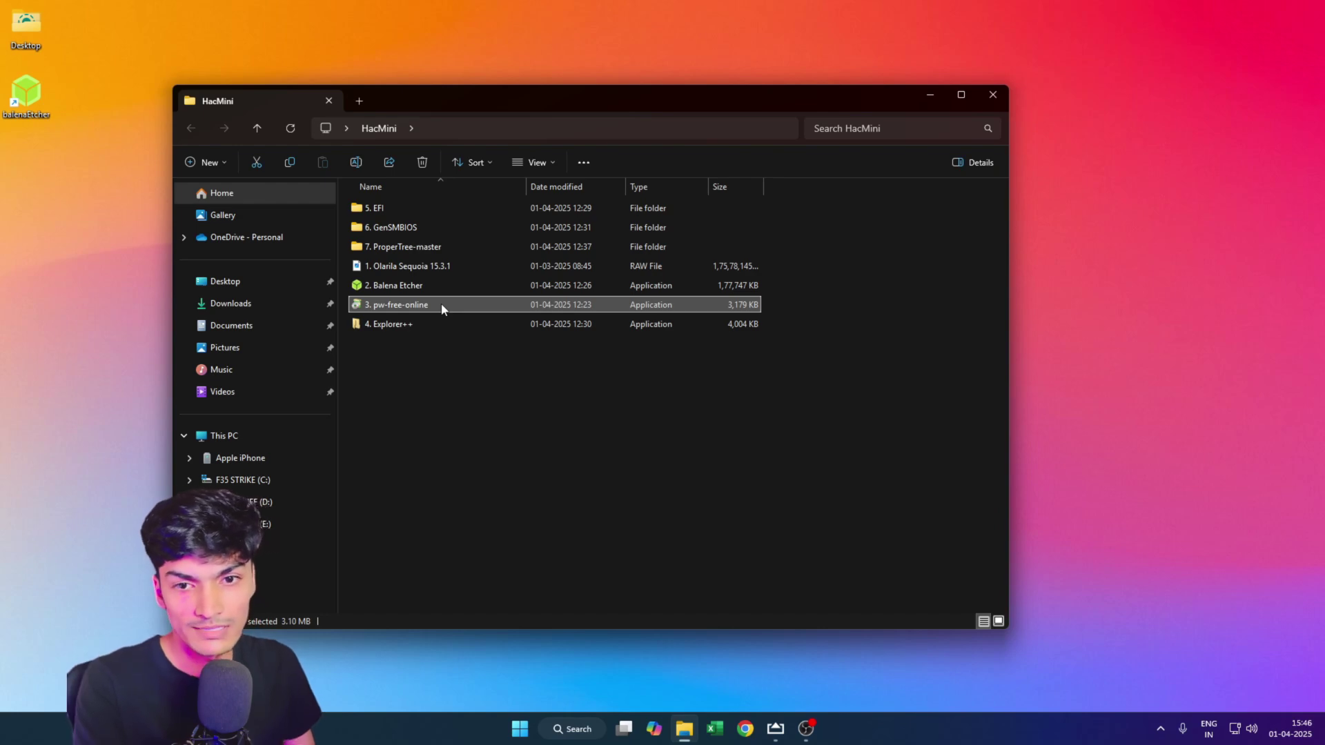
{"action": "left_click", "coordinate": [419, 321]}
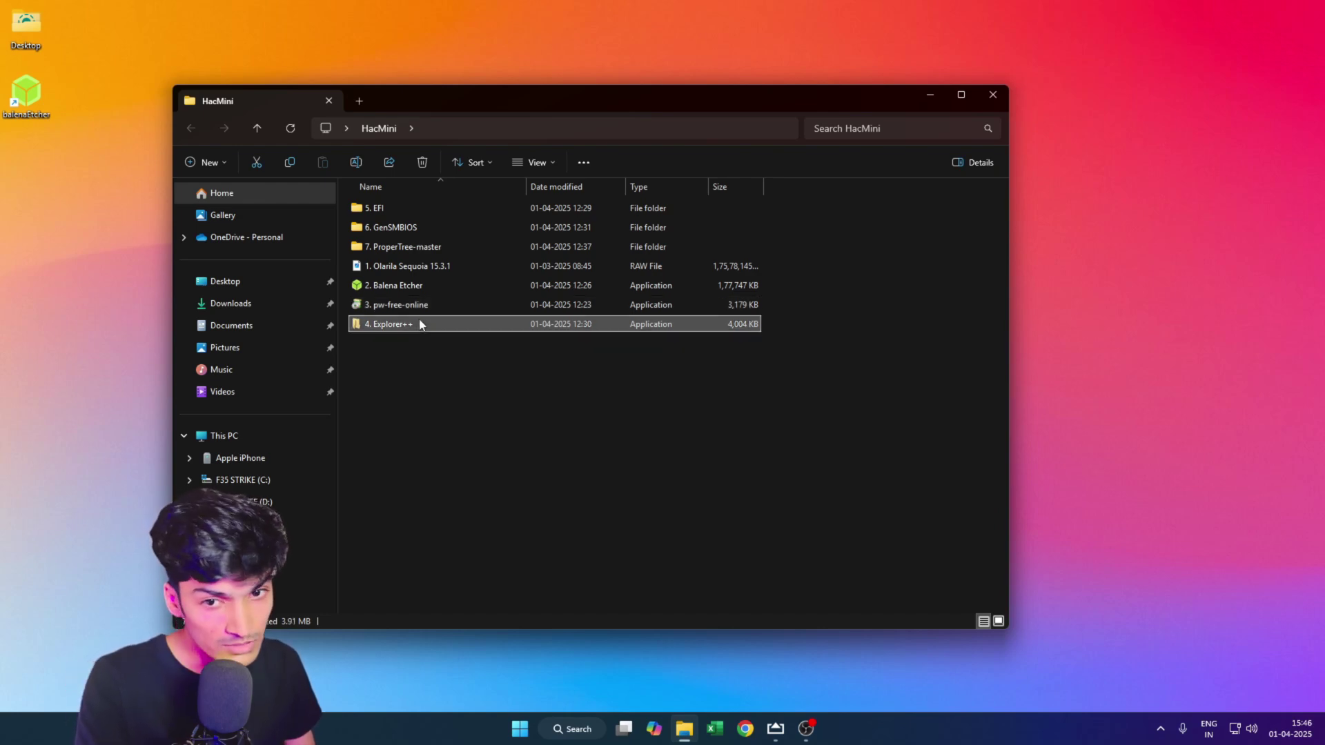
Step: Review the EFI, GenSMBIOS and ProperTree-master folders in HacMini, looking inside GenSMBIOS and returning to HacMini
{"action": "left_click", "coordinate": [395, 209]}
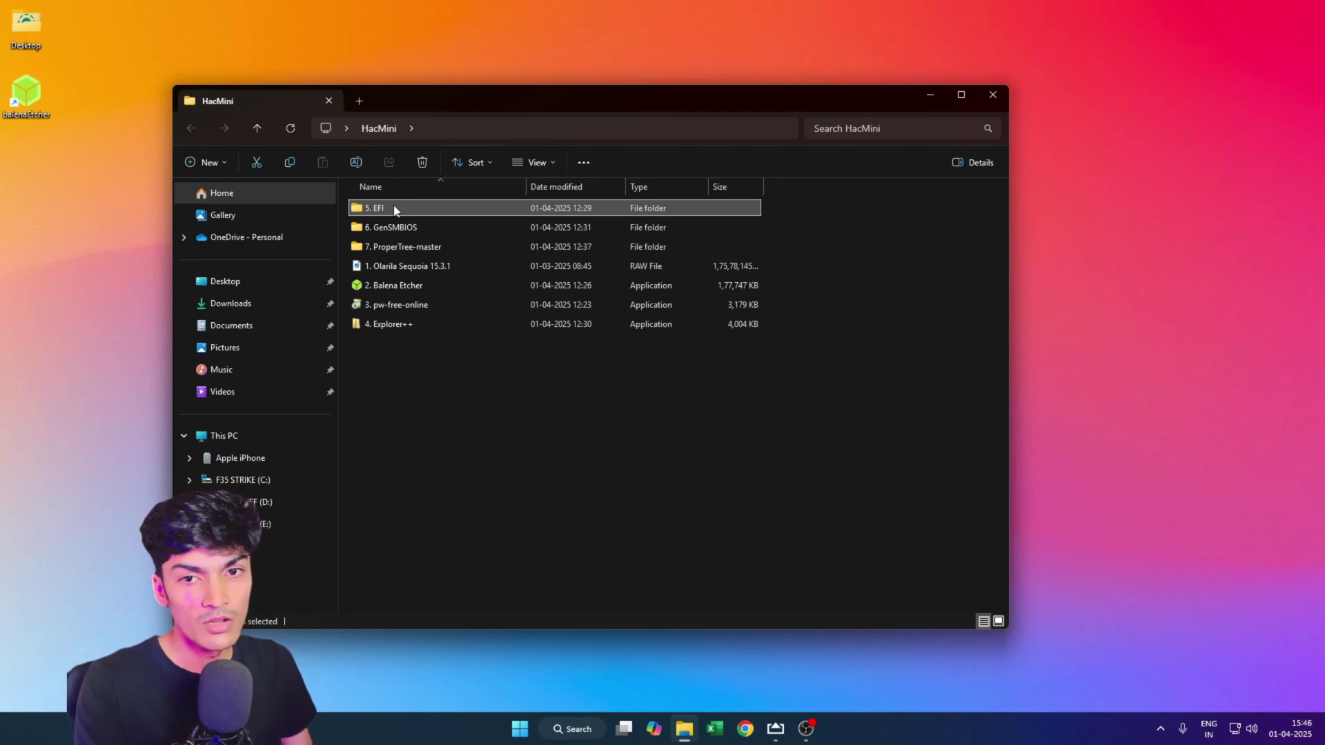
{"action": "left_click", "coordinate": [382, 211]}
{"action": "left_click", "coordinate": [432, 380]}
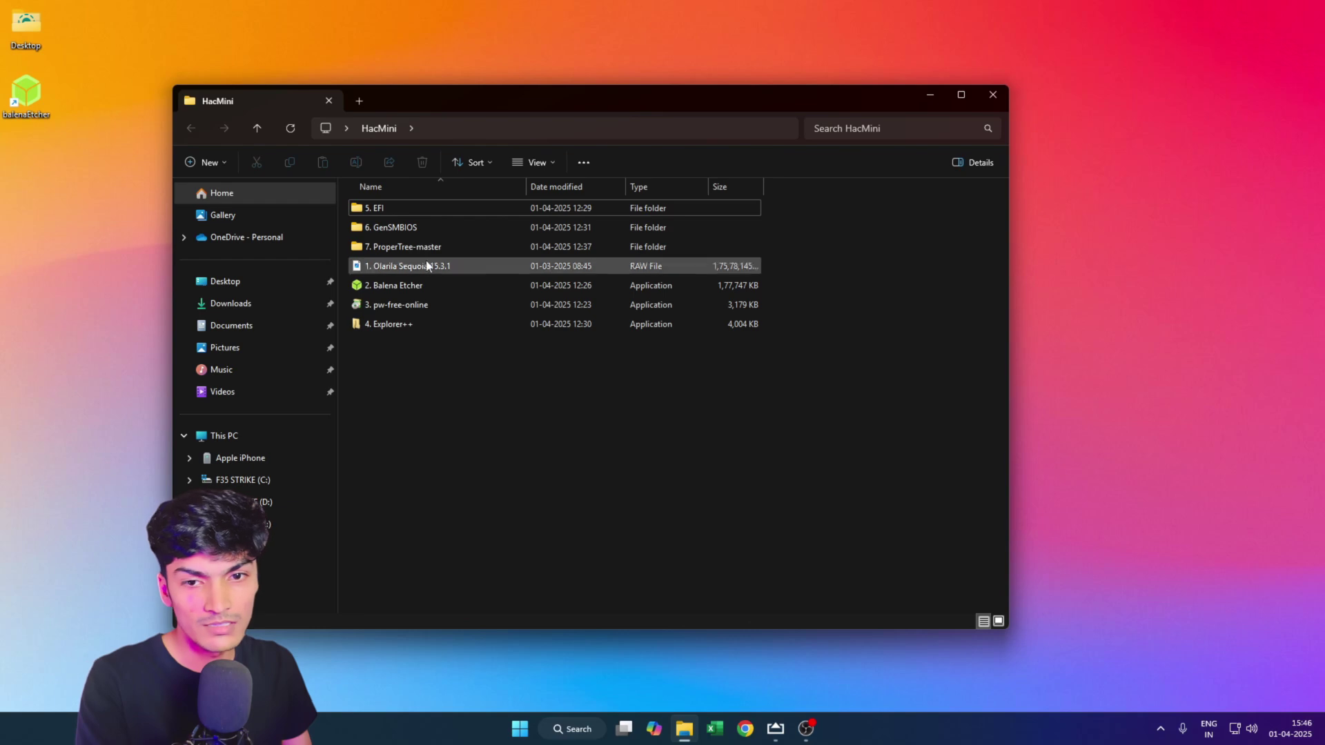
{"action": "left_click", "coordinate": [413, 210]}
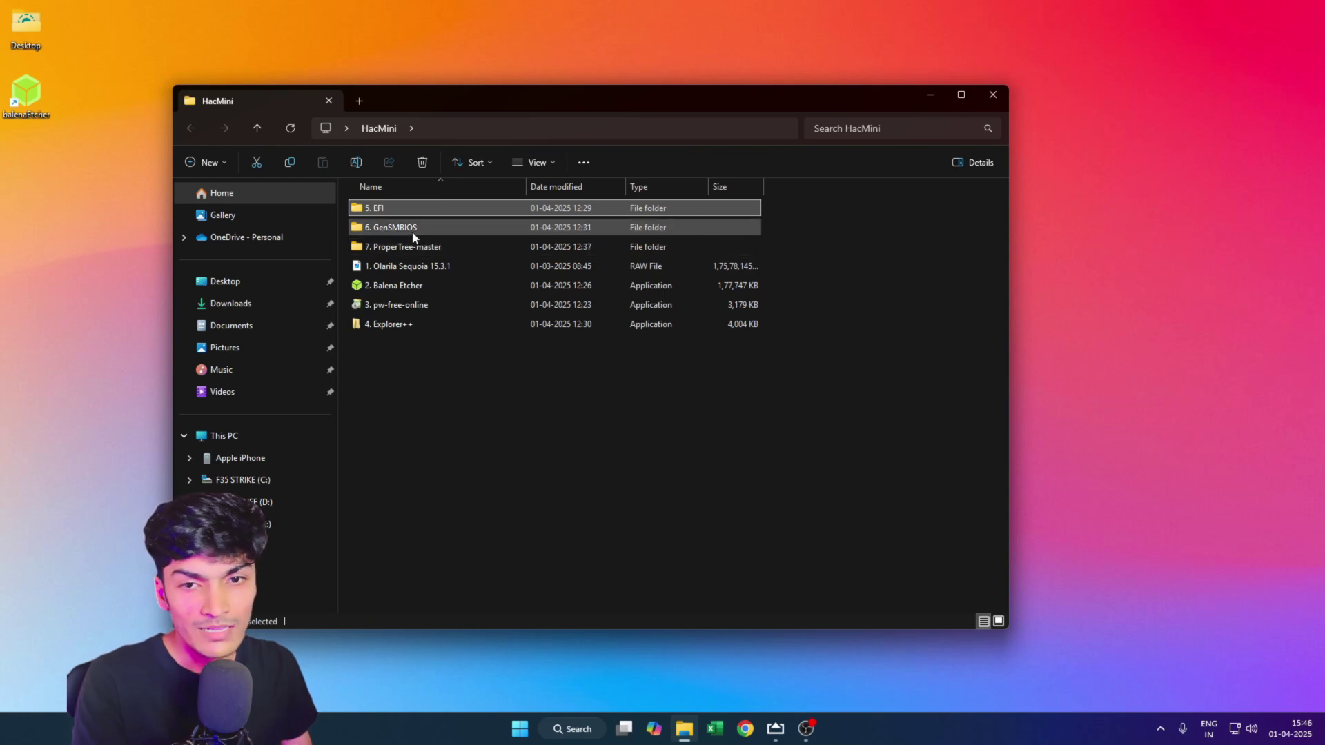
{"action": "left_click", "coordinate": [414, 230]}
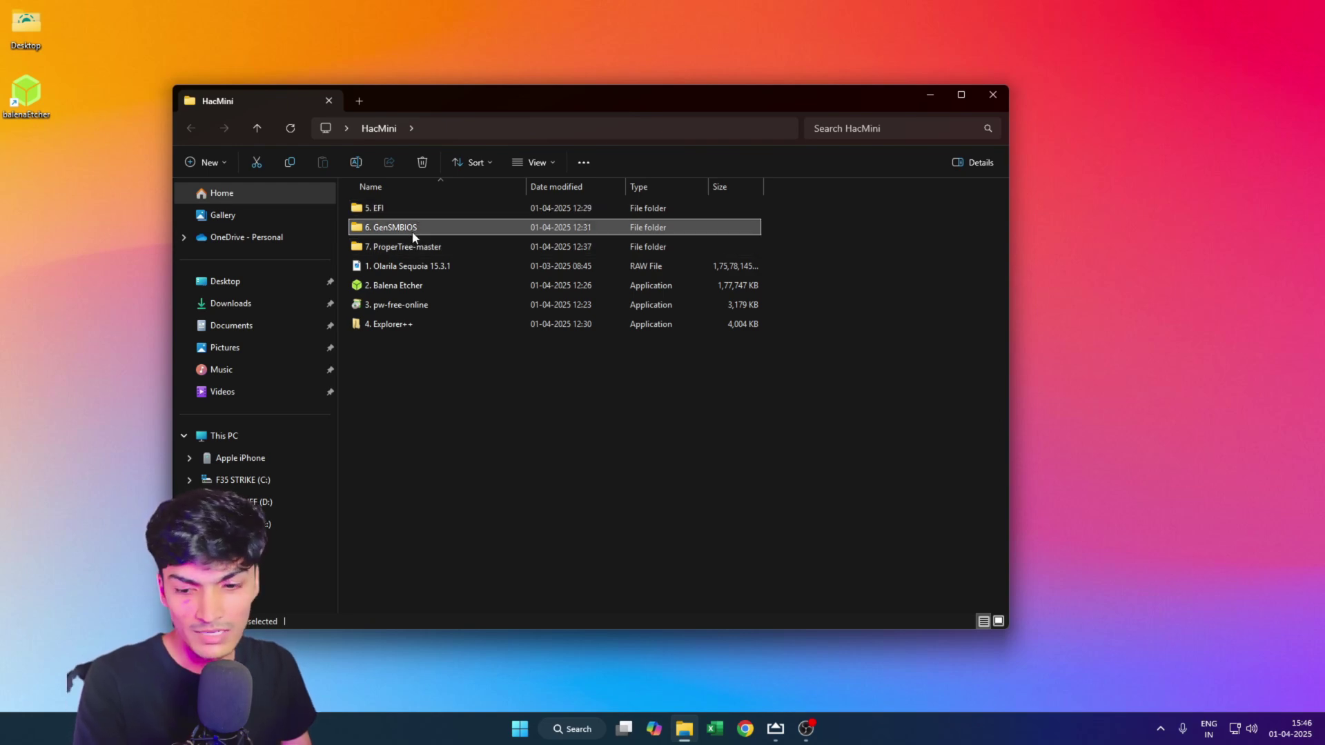
{"action": "double_click", "coordinate": [413, 230]}
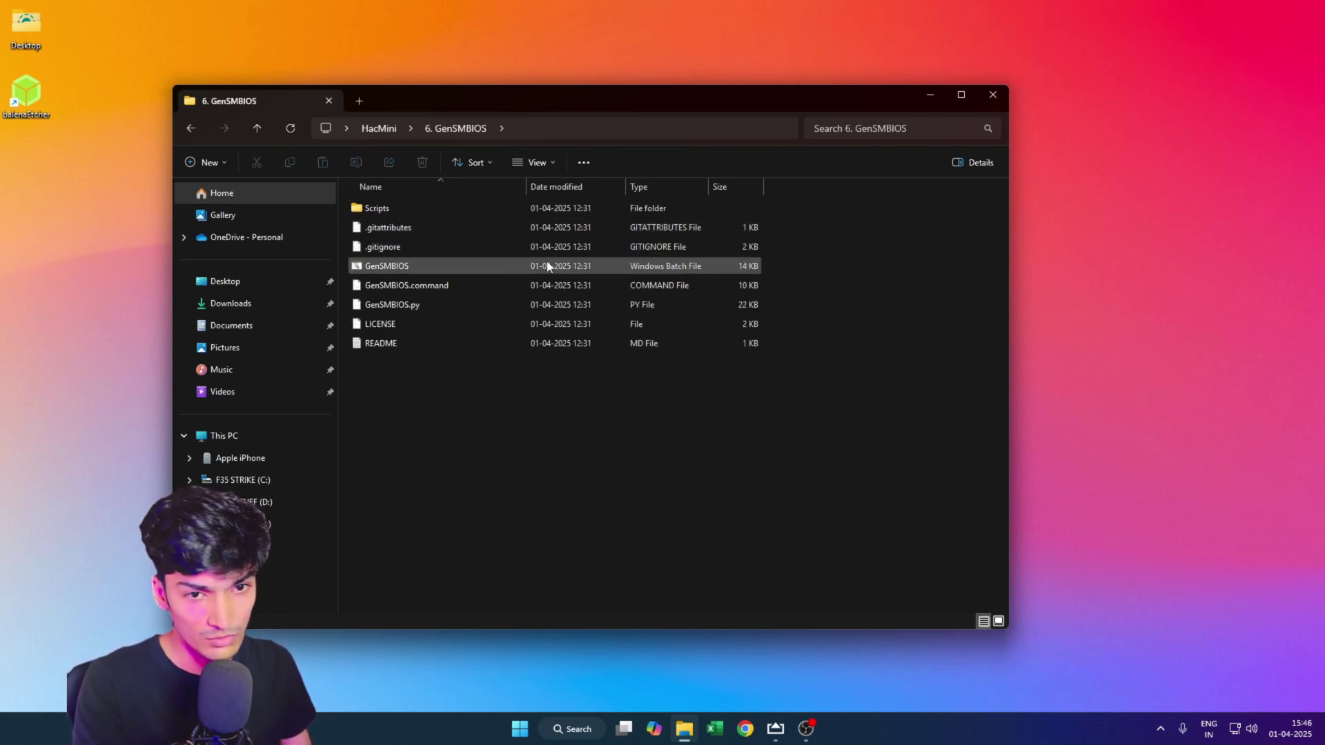
{"action": "left_click", "coordinate": [386, 132]}
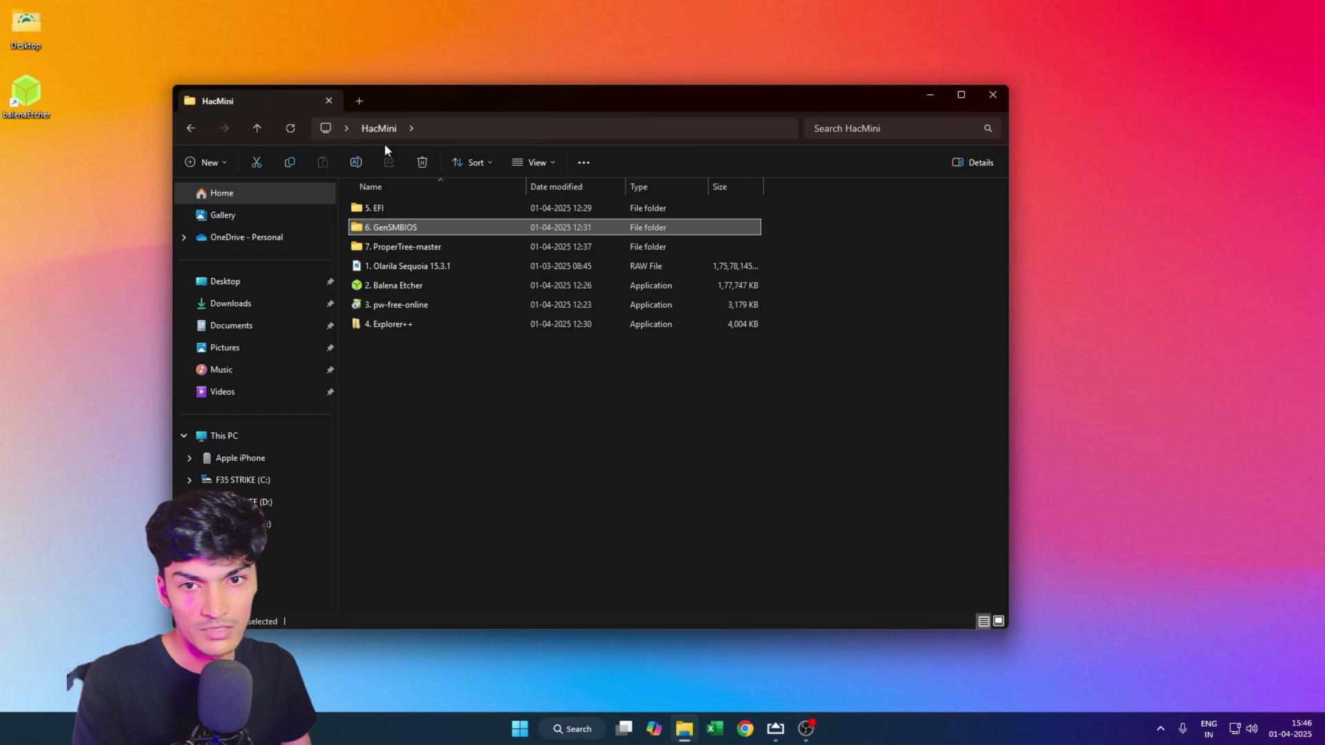
{"action": "left_click", "coordinate": [385, 247]}
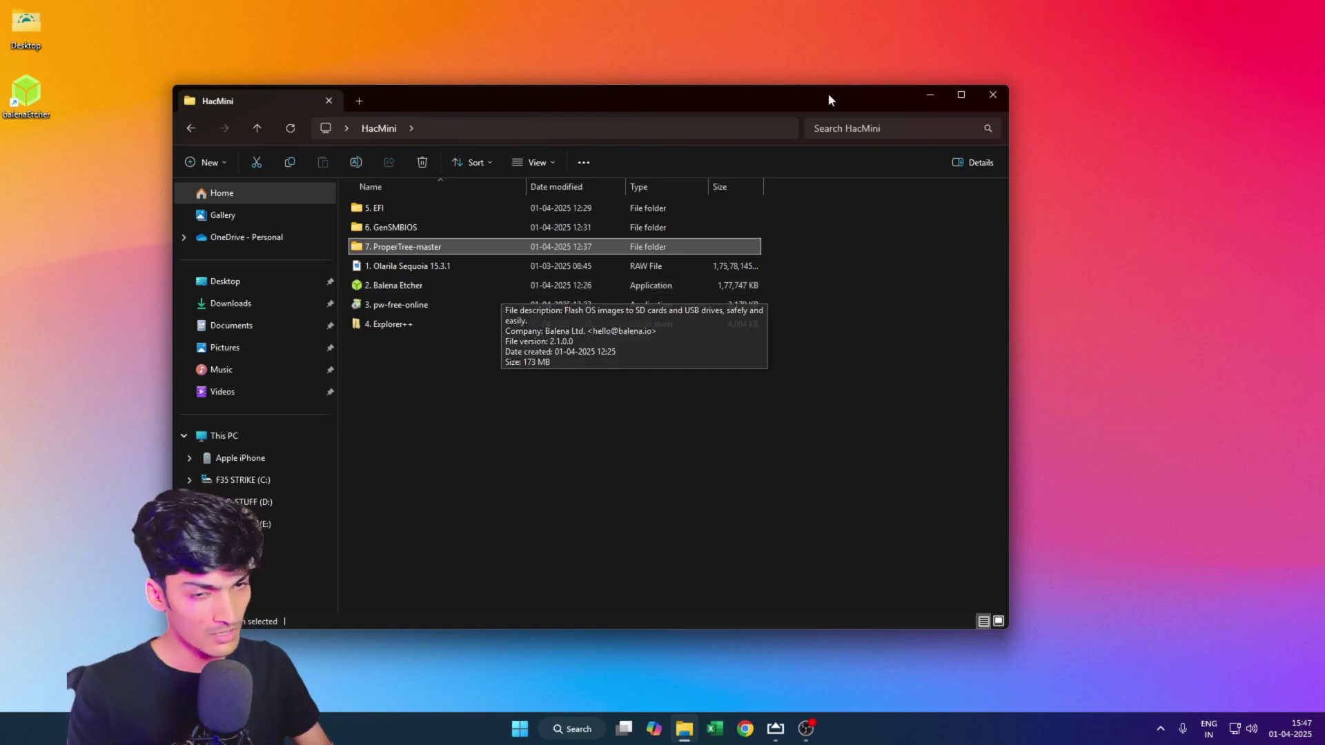
Step: Minimize the HacMini window, start DiskPart with administrator approval, and list the computer's disks
{"action": "left_click", "coordinate": [929, 94]}
{"action": "left_click", "coordinate": [592, 721]}
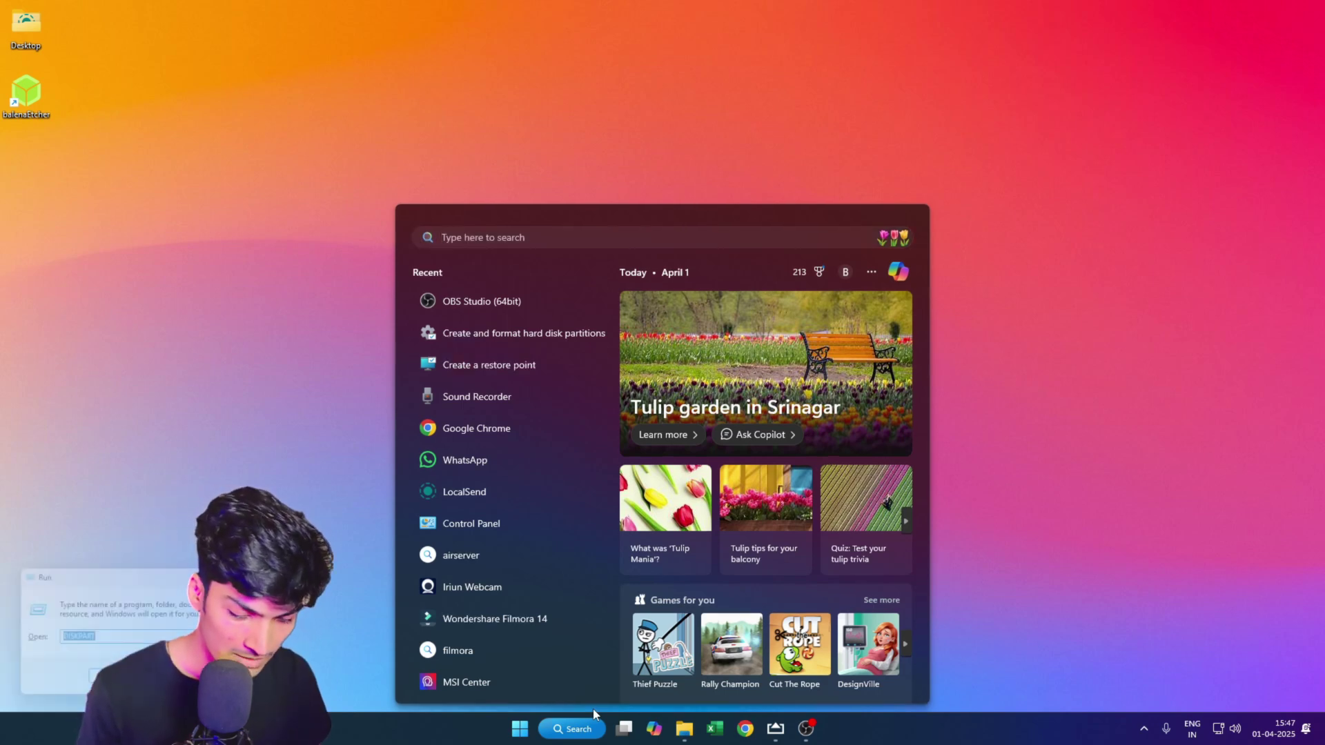
{"action": "key", "text": "super+r"}
{"action": "key", "text": "Return"}
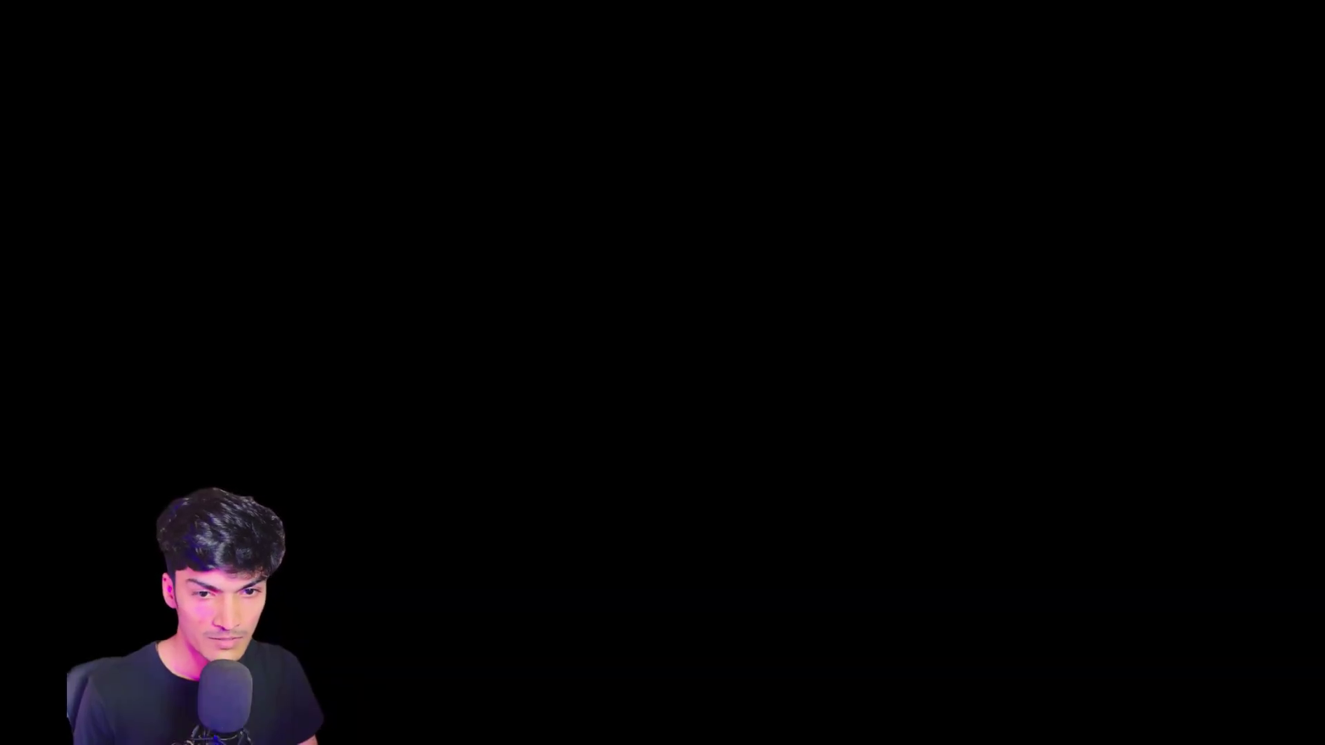
{"action": "key", "text": "alt+y"}
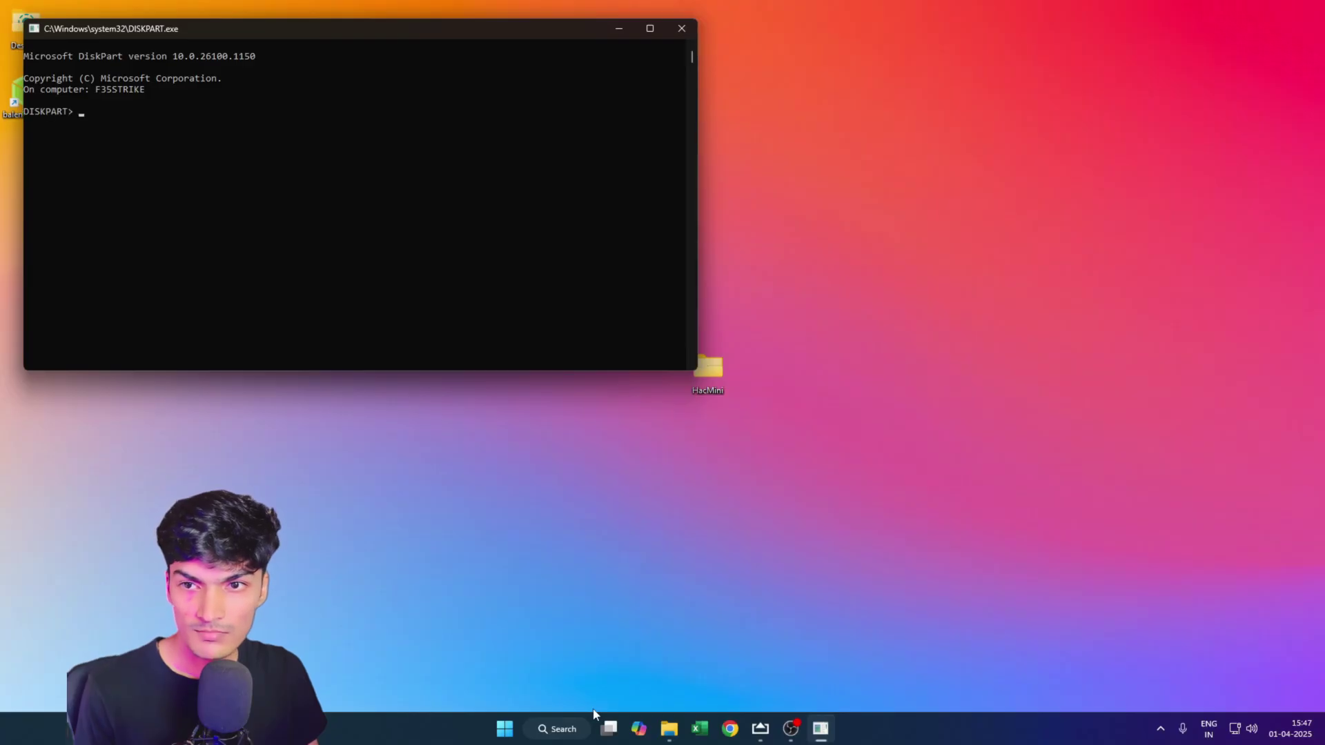
{"action": "type", "text": "list disk"}
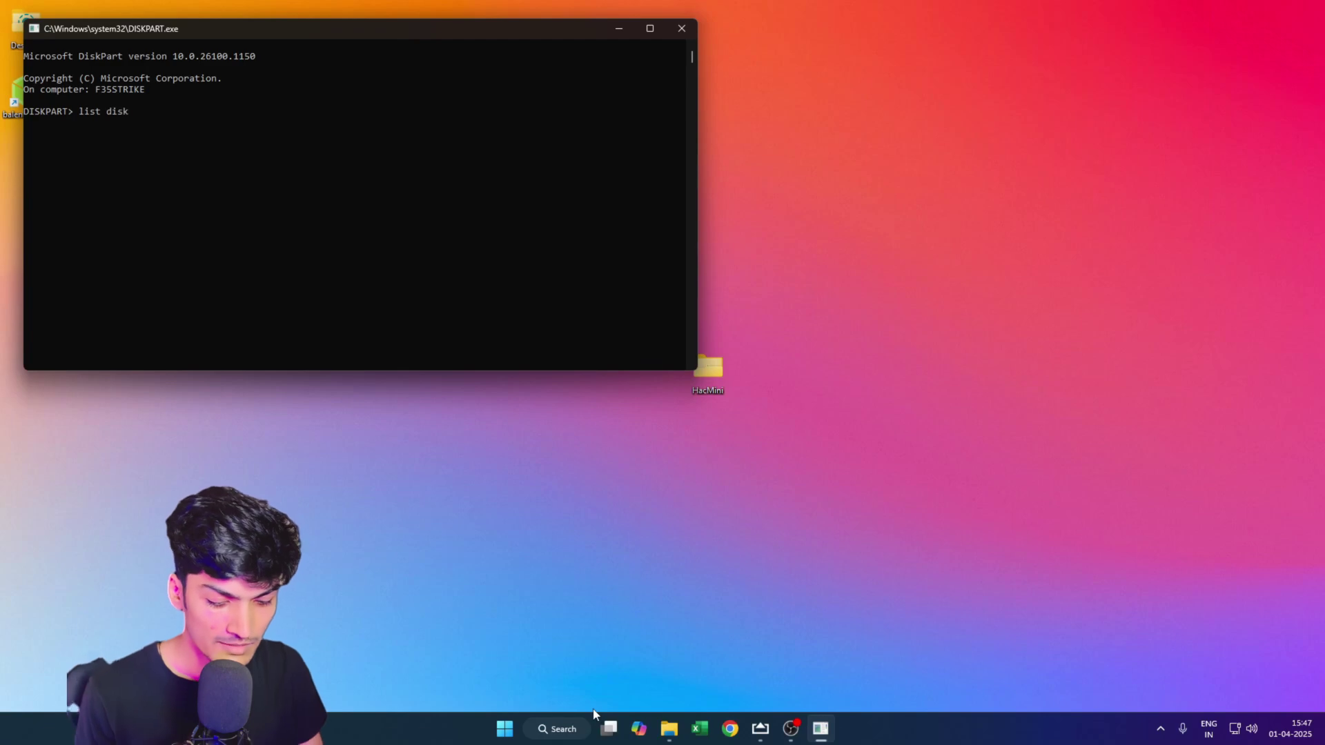
{"action": "key", "text": "Return"}
Step: Select disk 2 in DiskPart, erase it with the clean command, and close the console
{"action": "type", "text": "select disk "}
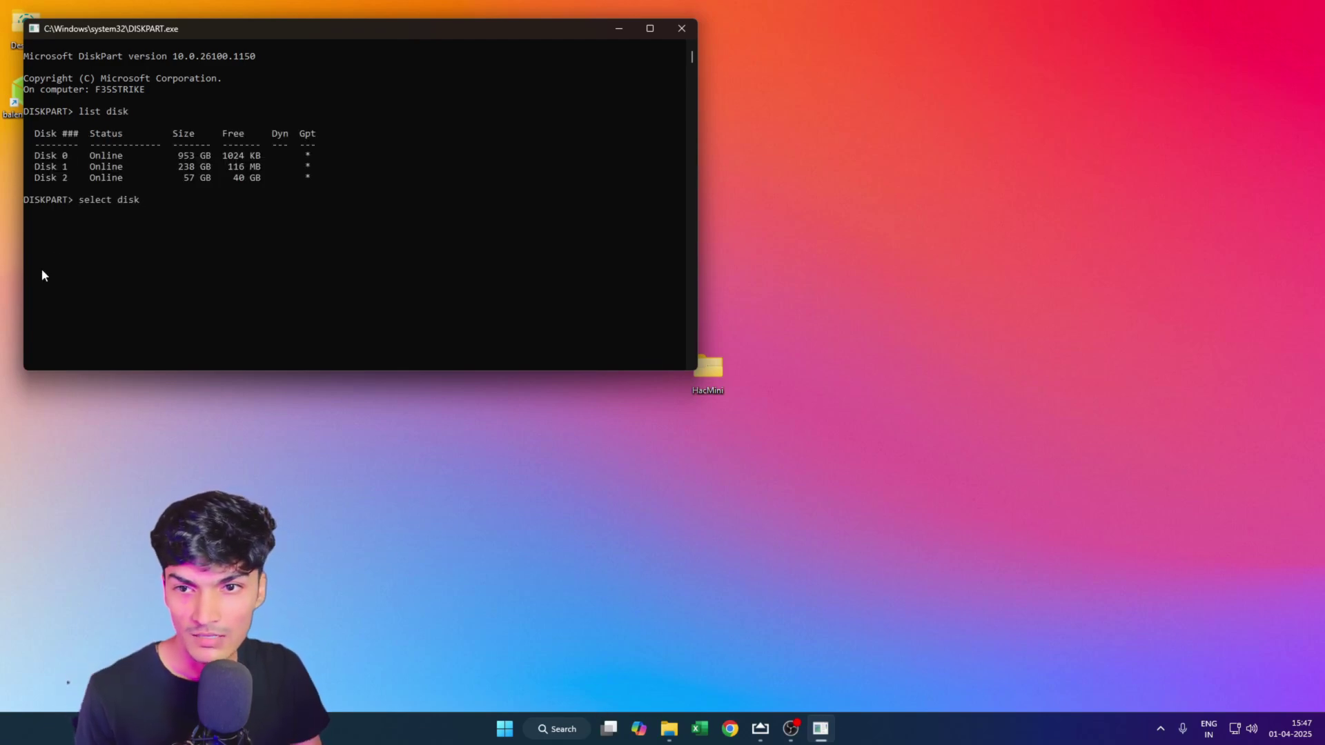
{"action": "type", "text": "2"}
{"action": "key", "text": "Return"}
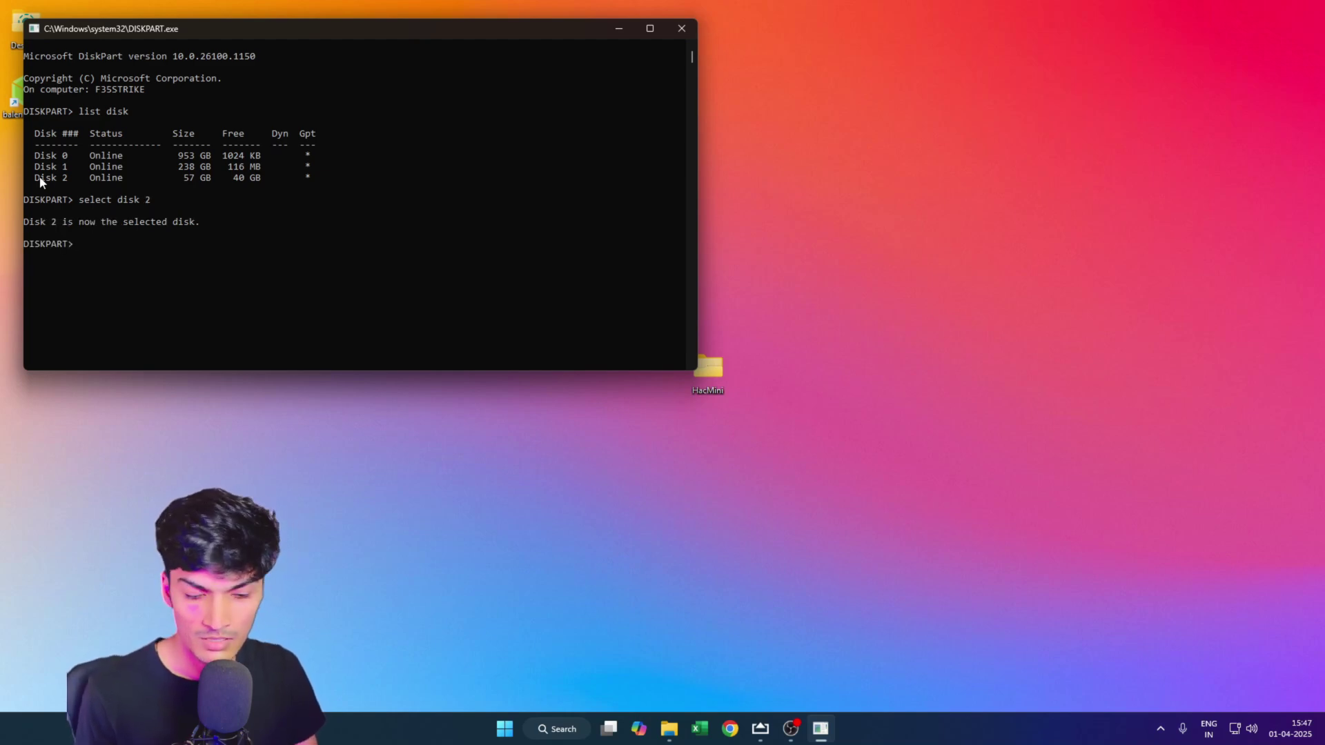
{"action": "type", "text": "clean"}
{"action": "key", "text": "Return"}
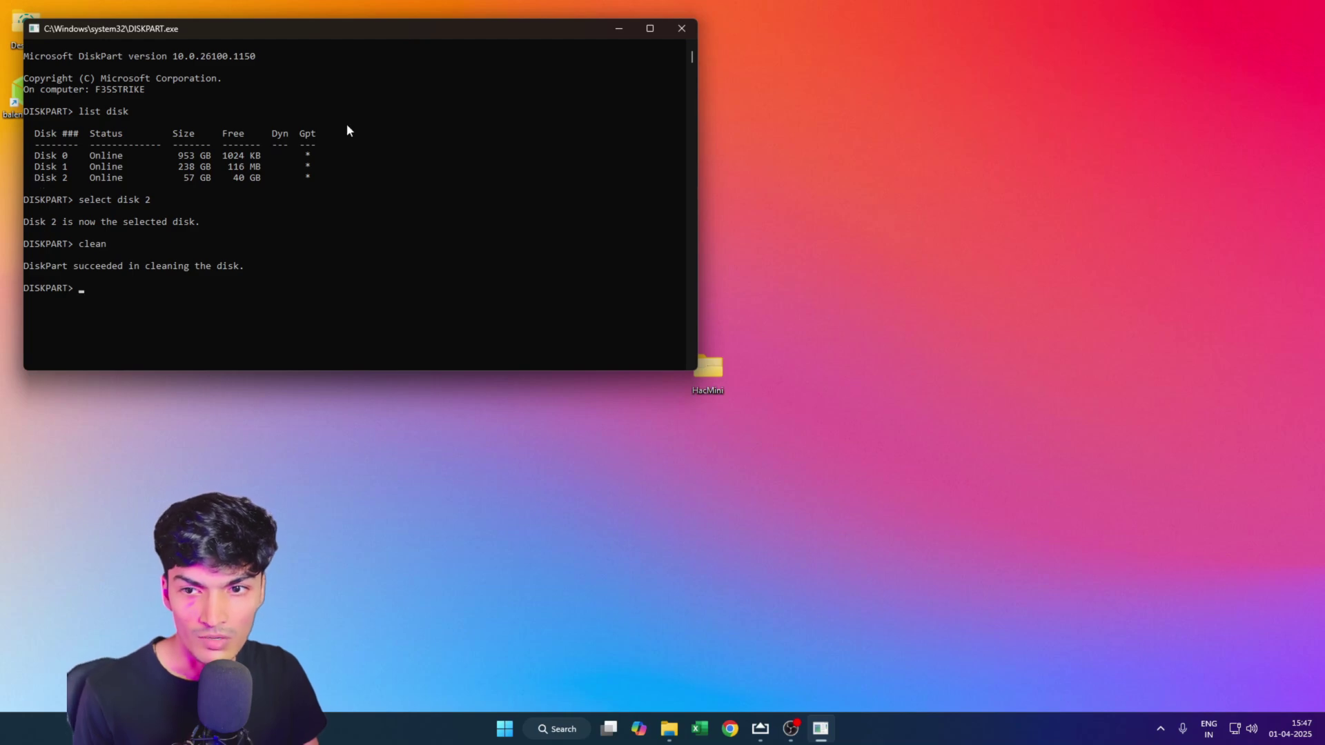
{"action": "left_click", "coordinate": [690, 25]}
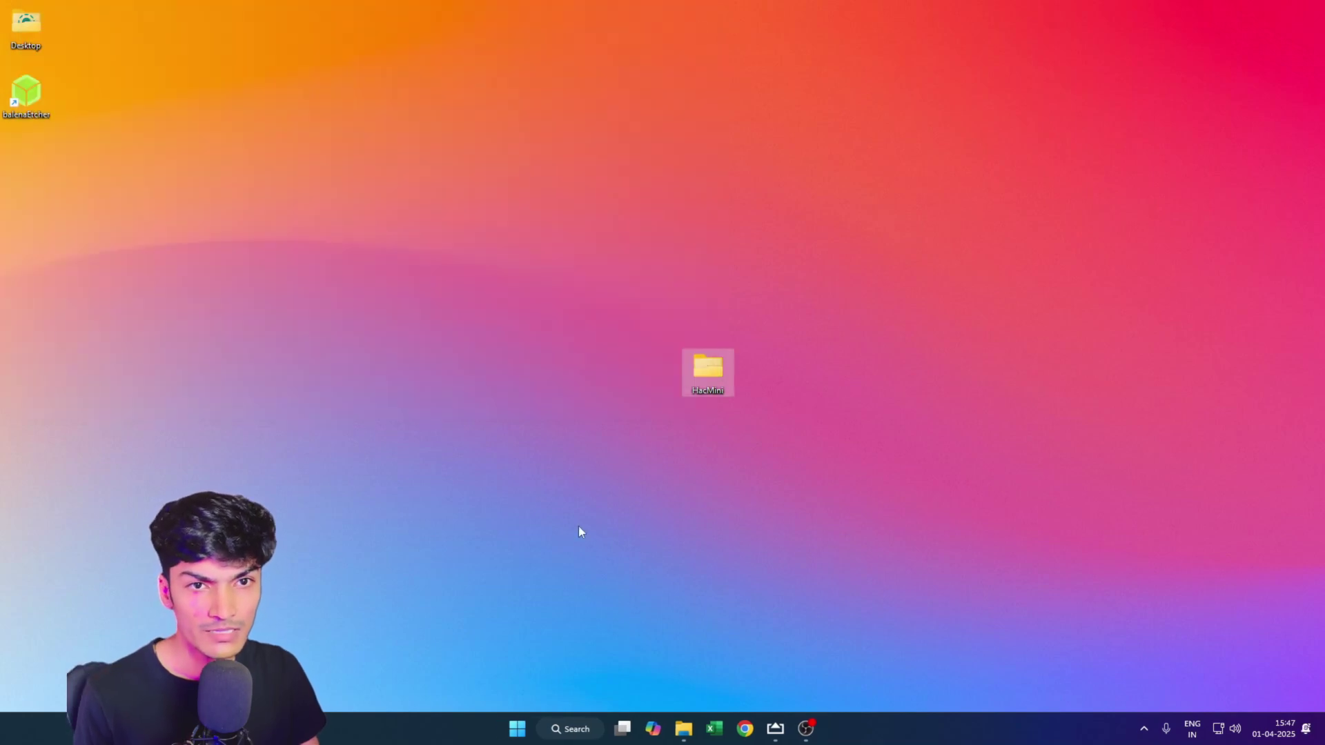
Step: Search Windows for "create", open Create and format hard disk partitions, and maximize the Disk Management window
{"action": "left_click", "coordinate": [594, 731]}
{"action": "type", "text": "create"}
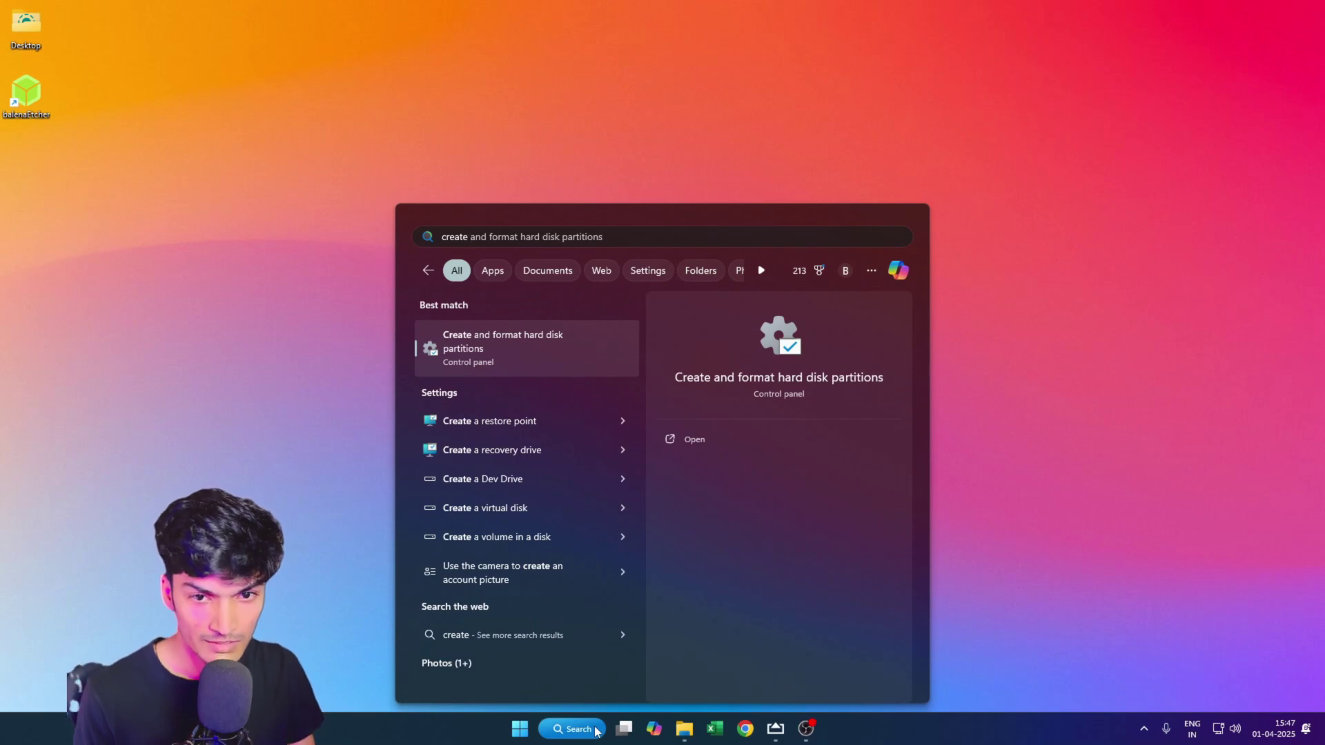
{"action": "key", "text": "Return"}
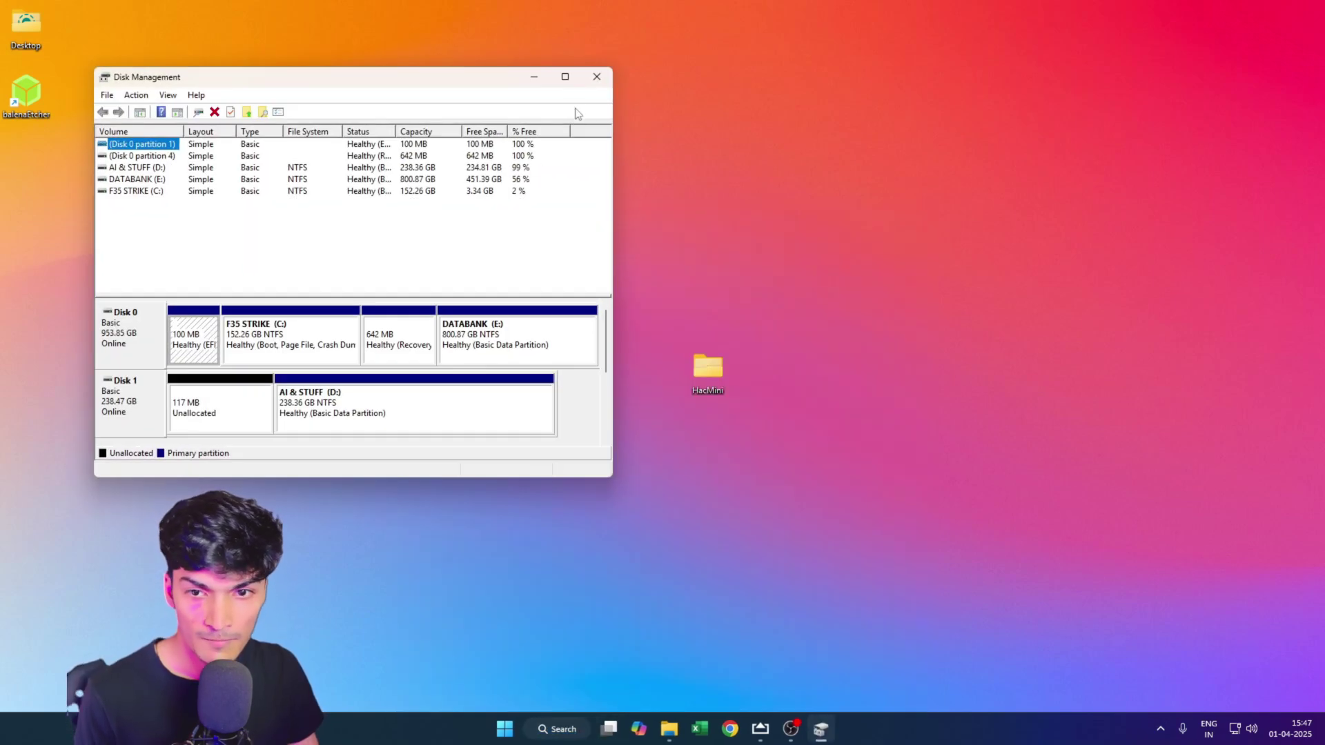
{"action": "key", "text": "super+Up"}
Step: Create a new simple volume on Disk 2's unallocated space with the wizard's default settings, and close Disk Management
{"action": "left_click", "coordinate": [211, 426]}
{"action": "right_click", "coordinate": [235, 418]}
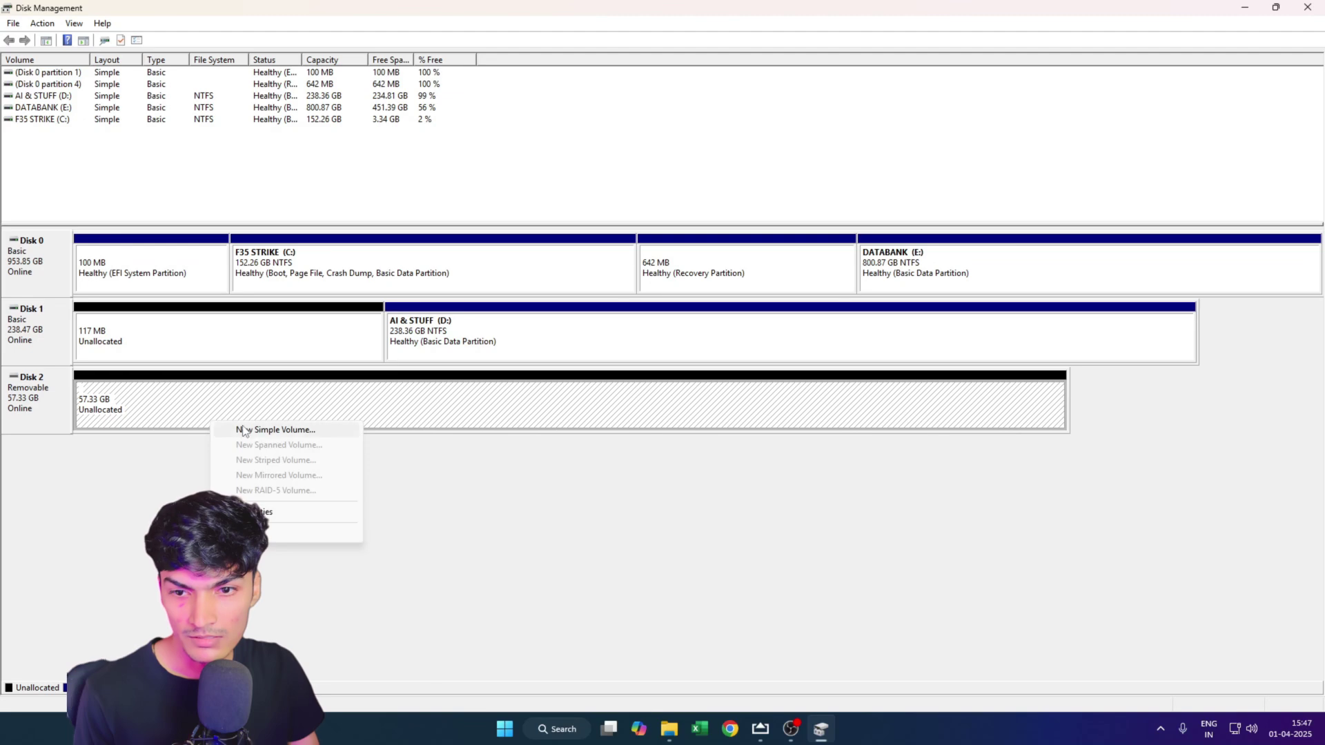
{"action": "left_click", "coordinate": [243, 429]}
{"action": "left_click", "coordinate": [264, 319]}
{"action": "left_click", "coordinate": [265, 319]}
{"action": "left_click", "coordinate": [264, 319]}
{"action": "left_click", "coordinate": [264, 319]}
{"action": "left_click", "coordinate": [265, 319]}
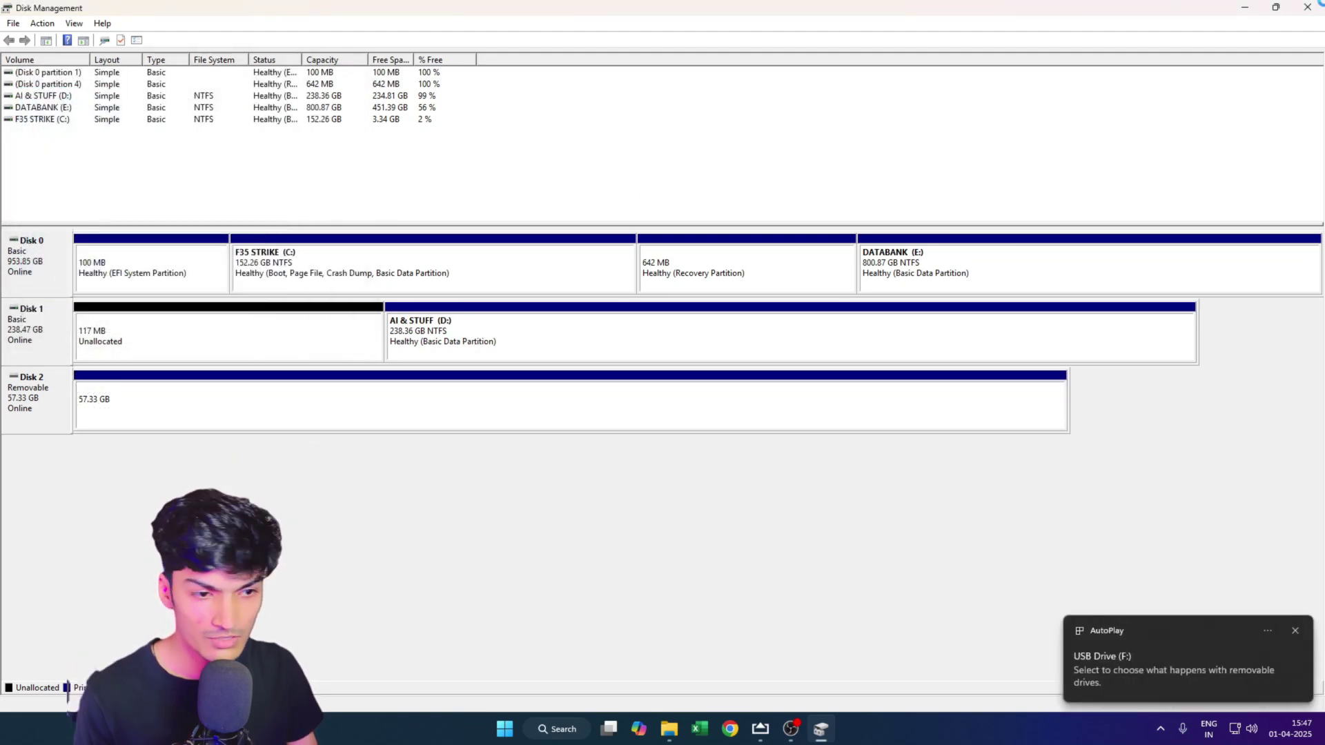
{"action": "left_click", "coordinate": [1308, 7]}
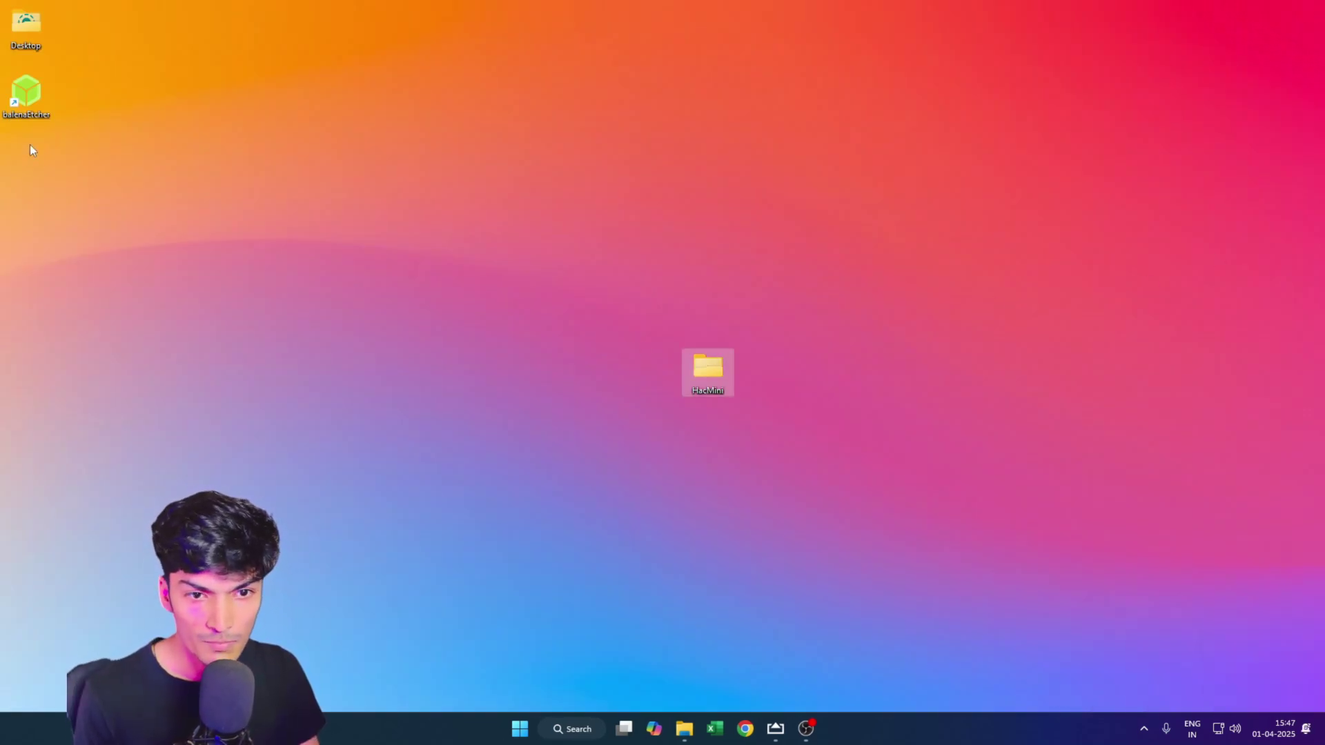
Step: Open the HacMini folder, launch balenaEtcher, and load the "1. Olarila Sequoia 15.3.1" raw image as the flash source
{"action": "double_click", "coordinate": [705, 368]}
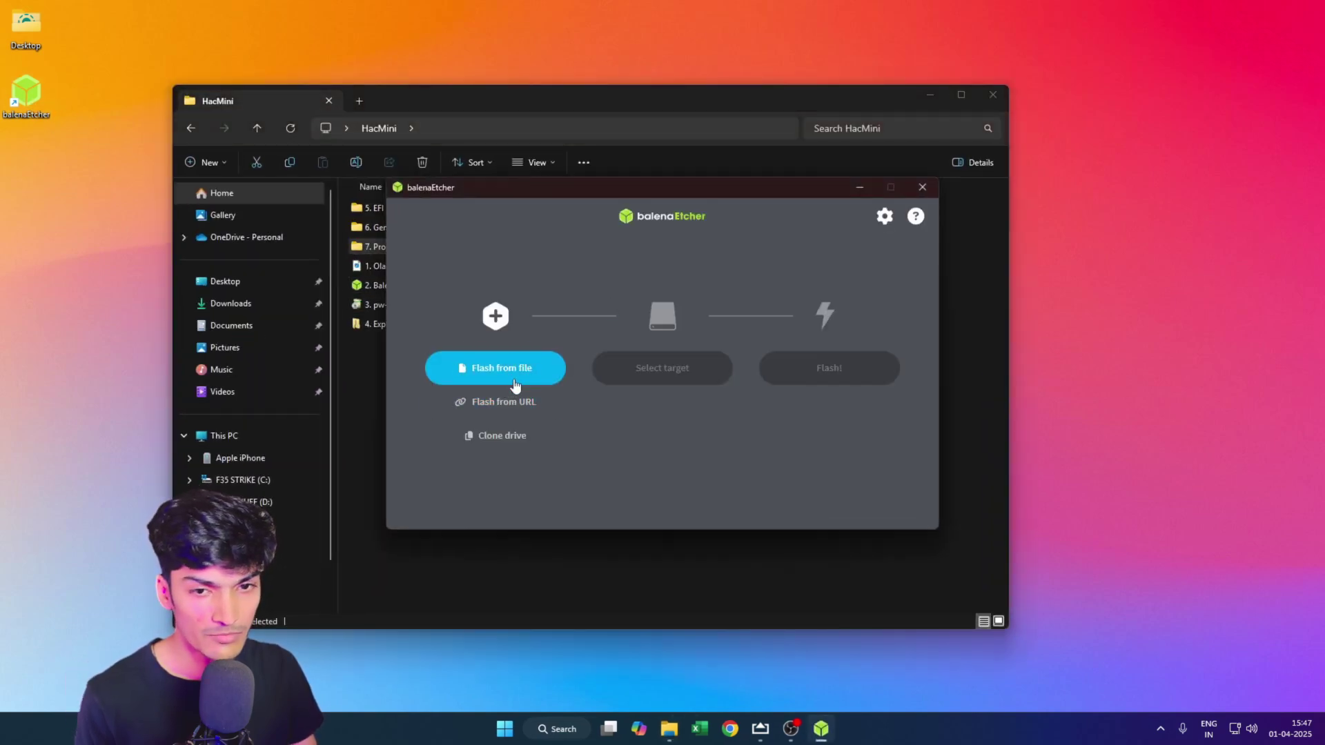
{"action": "left_click", "coordinate": [513, 386]}
{"action": "left_click", "coordinate": [631, 367]}
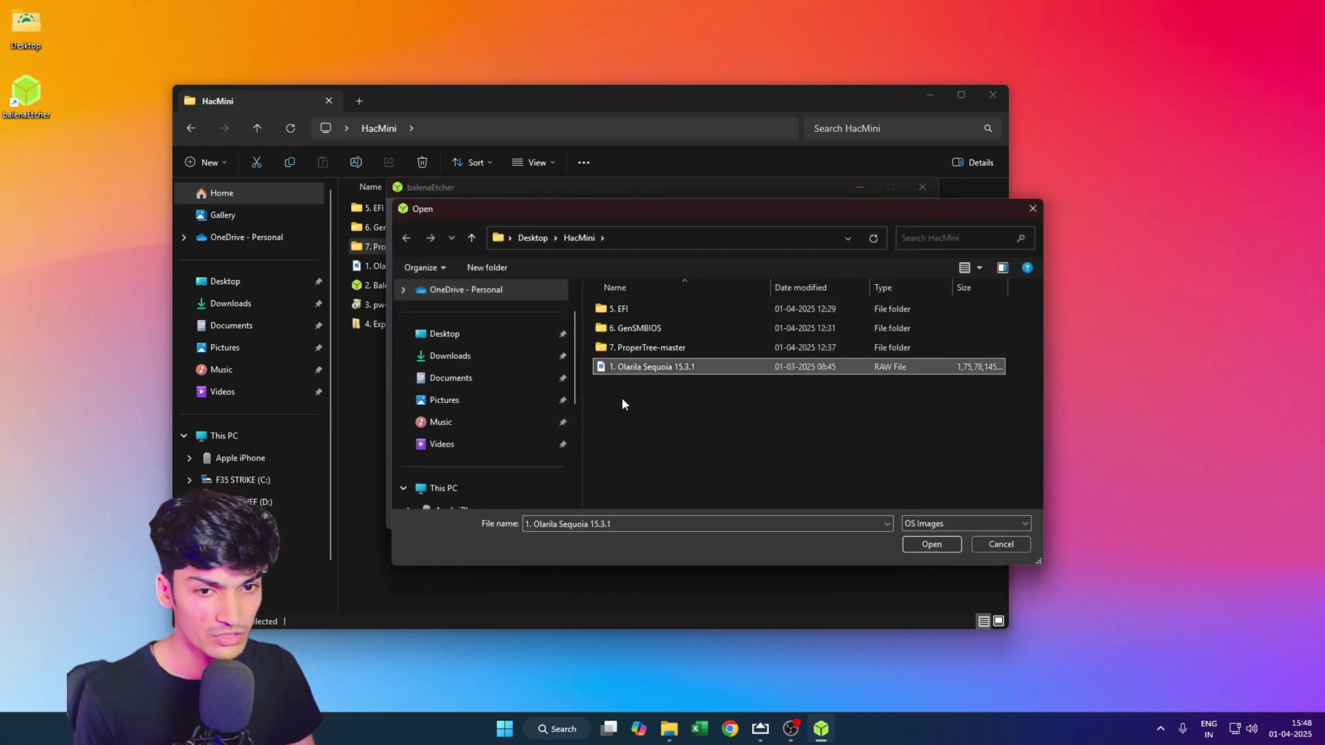
{"action": "left_click", "coordinate": [922, 544]}
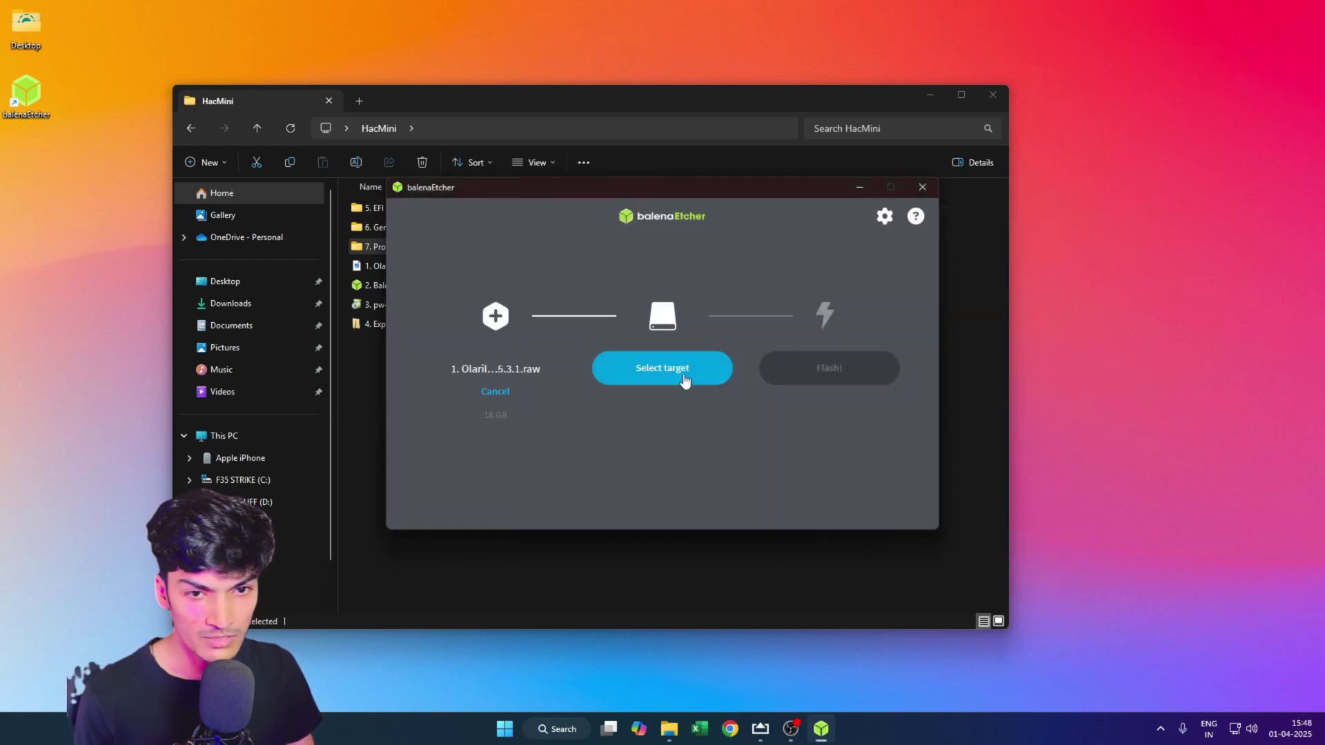
Step: Choose the SanDisk Cruzer Blade USB Device as the target and start flashing the image to it
{"action": "left_click", "coordinate": [673, 378]}
{"action": "left_click", "coordinate": [434, 301]}
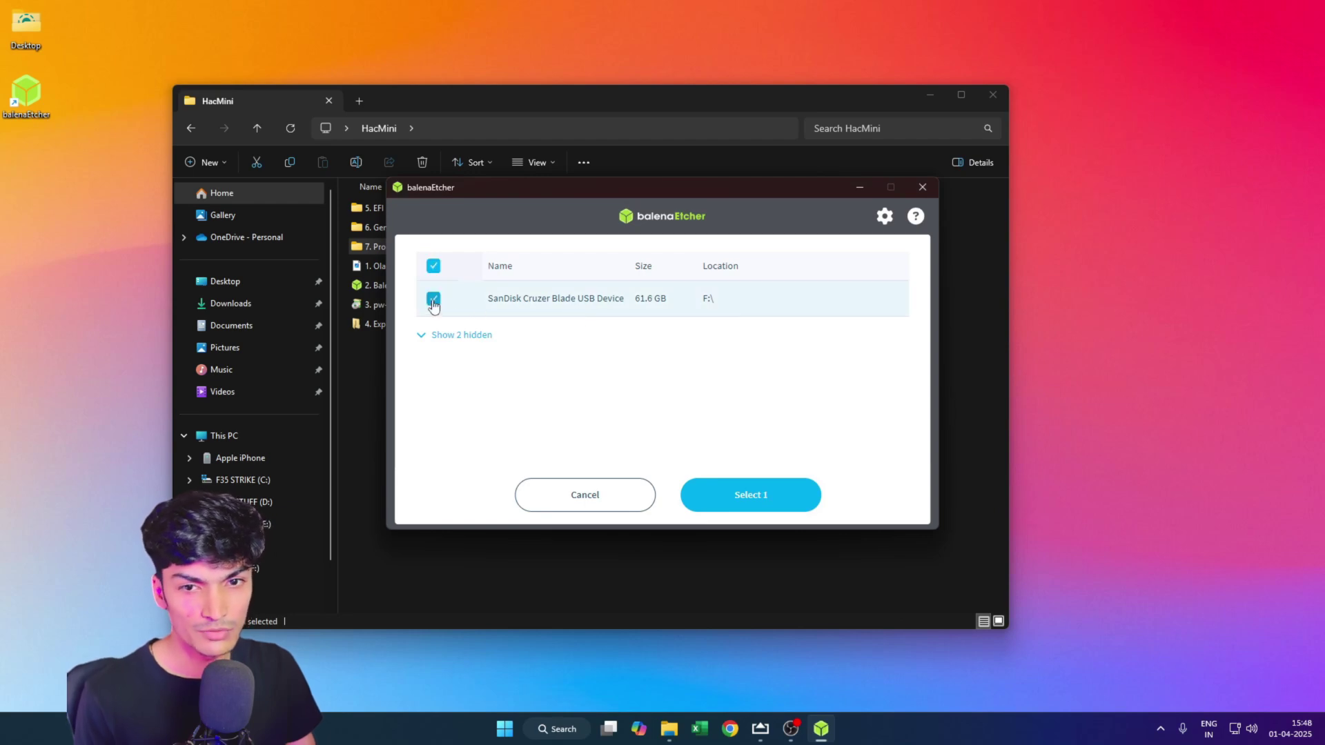
{"action": "left_click", "coordinate": [778, 496]}
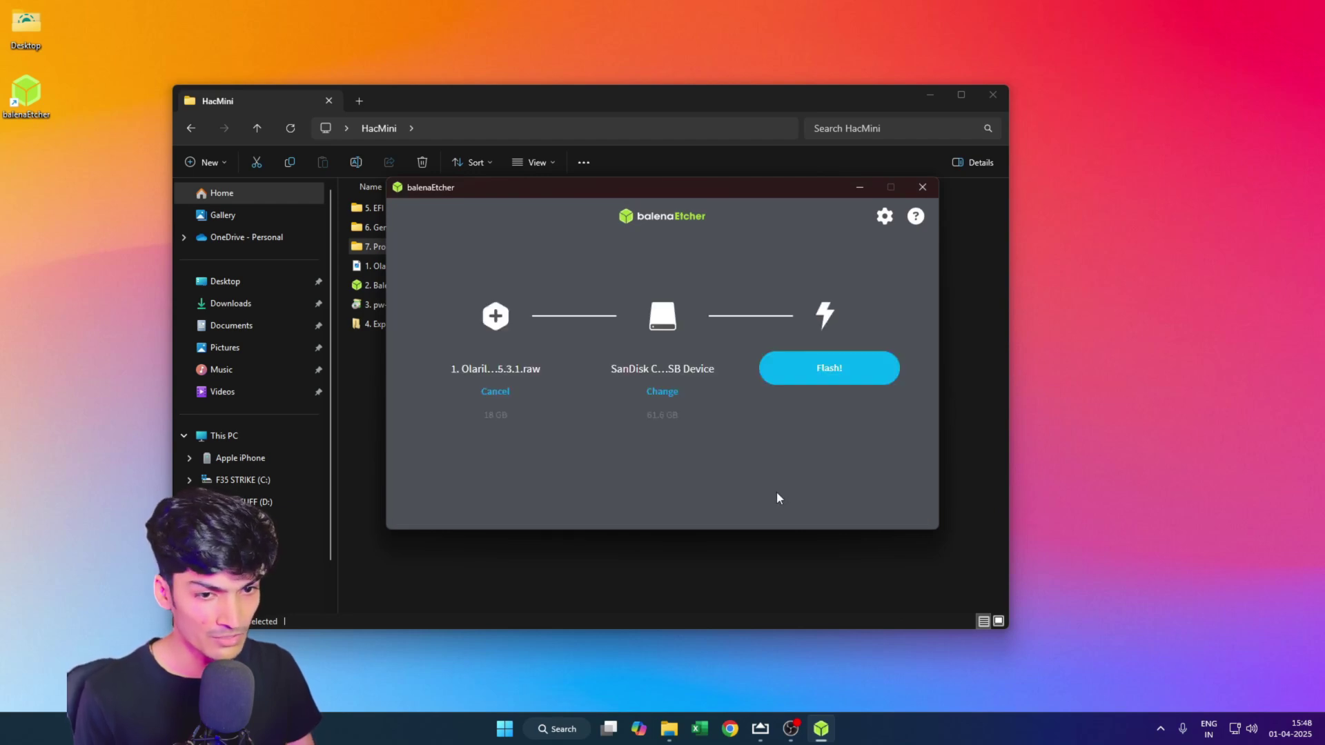
{"action": "left_click", "coordinate": [853, 366]}
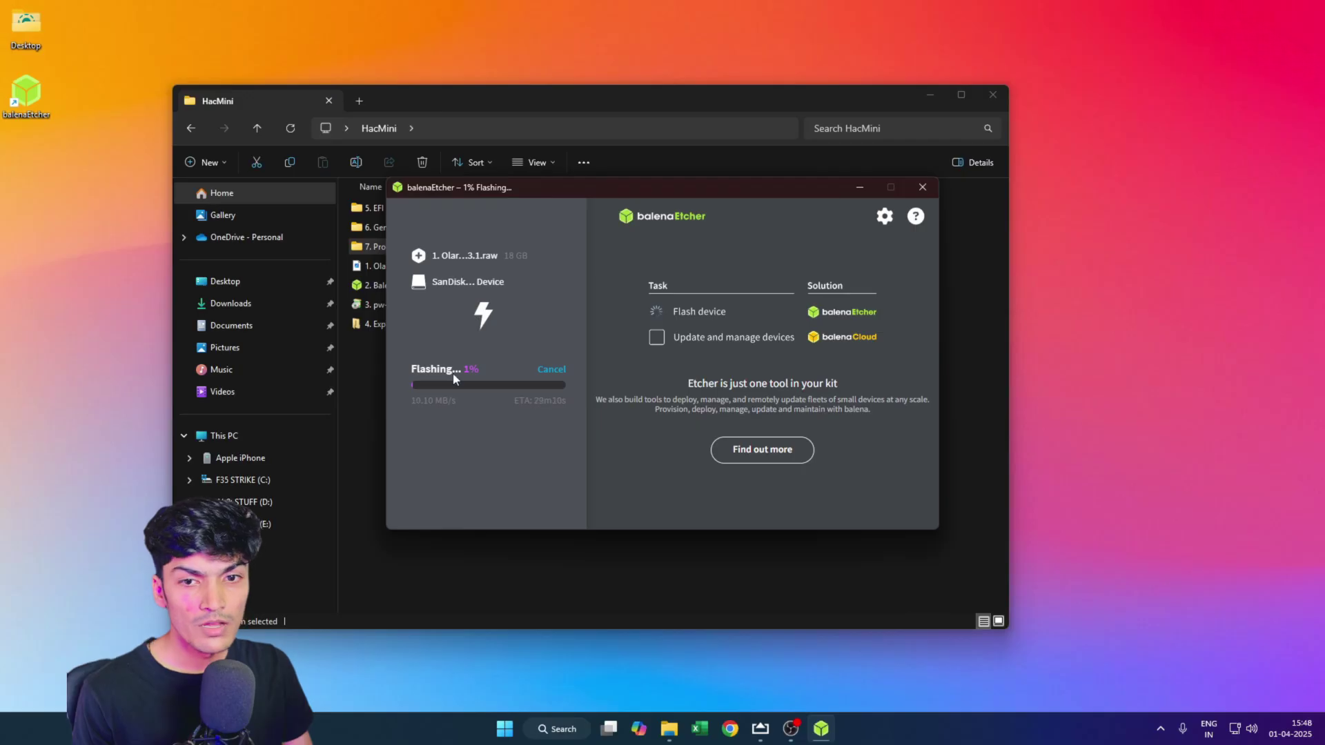
Step: Minimize balenaEtcher and open the BOOT folder inside HacMini's 5. EFI folder
{"action": "left_click", "coordinate": [859, 189]}
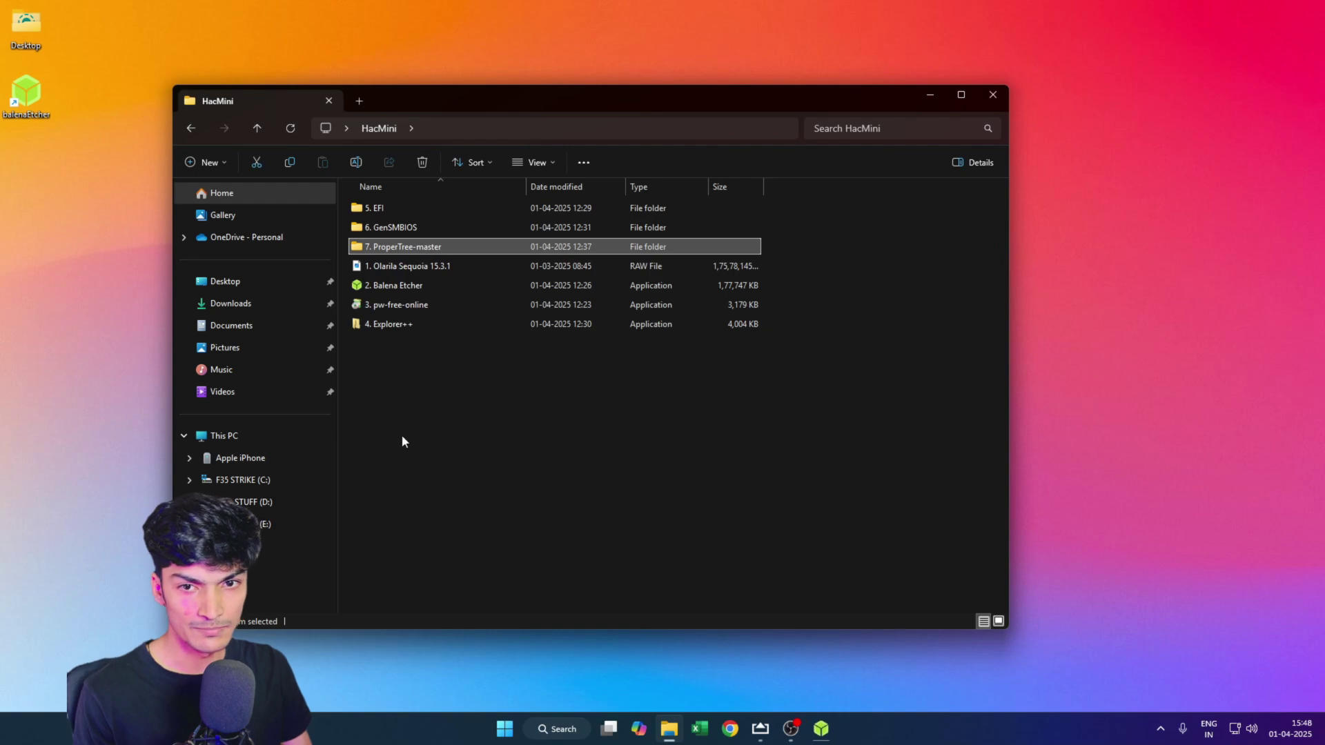
{"action": "double_click", "coordinate": [393, 209]}
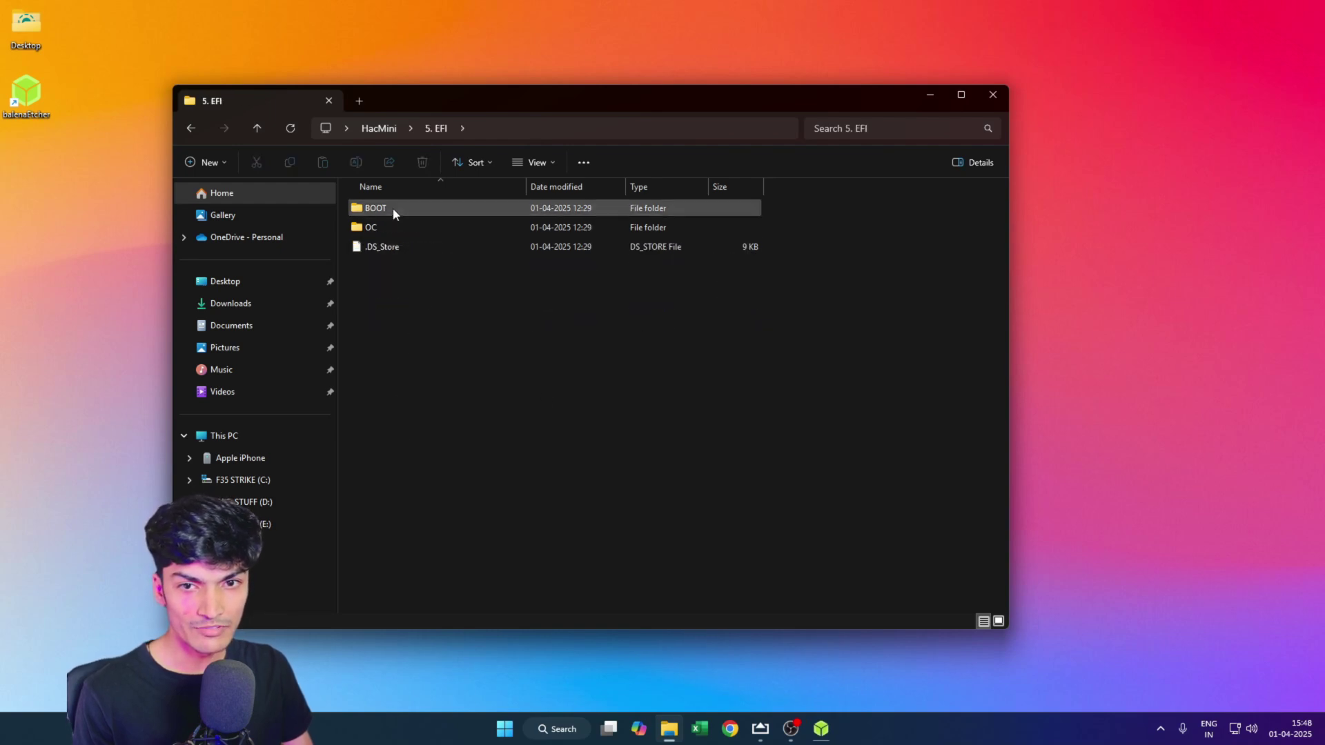
{"action": "double_click", "coordinate": [376, 208]}
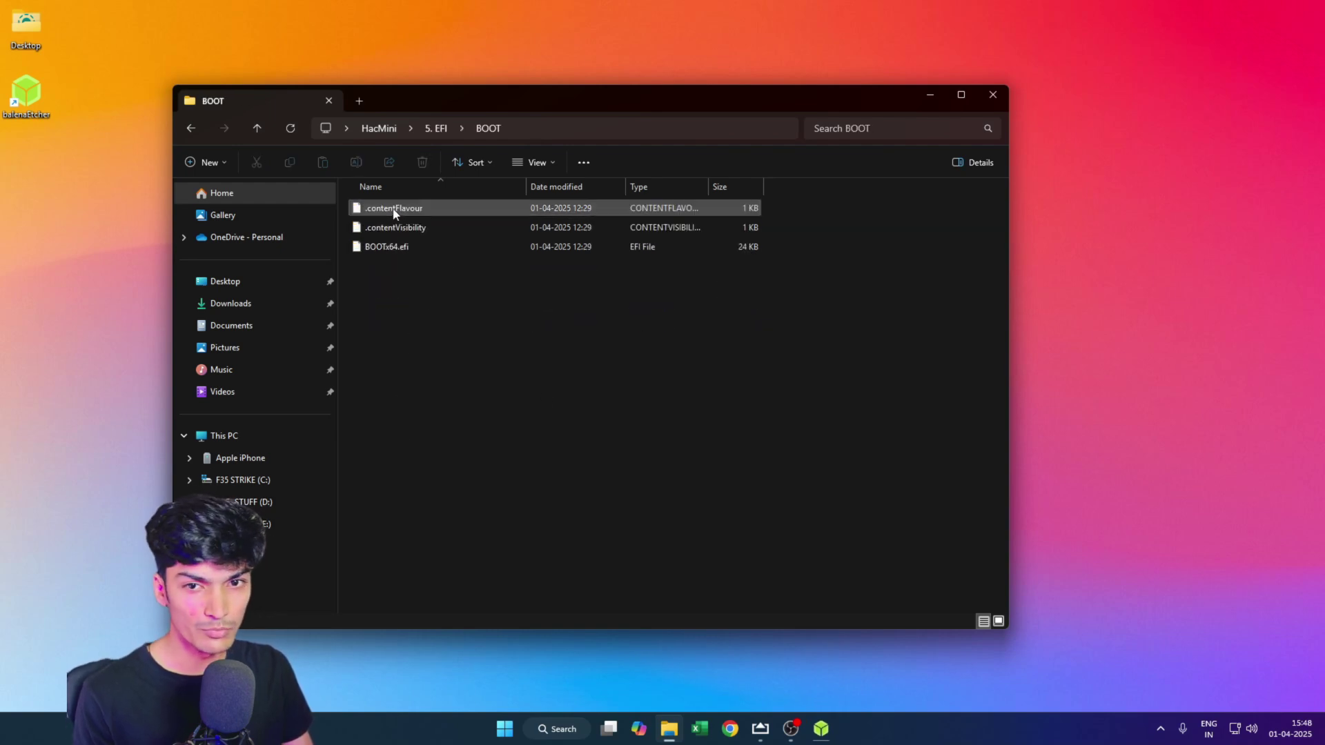
Step: Go back to the 5. EFI folder, open its OC subfolder and locate config.plist
{"action": "key", "text": "alt+Left"}
{"action": "double_click", "coordinate": [395, 226]}
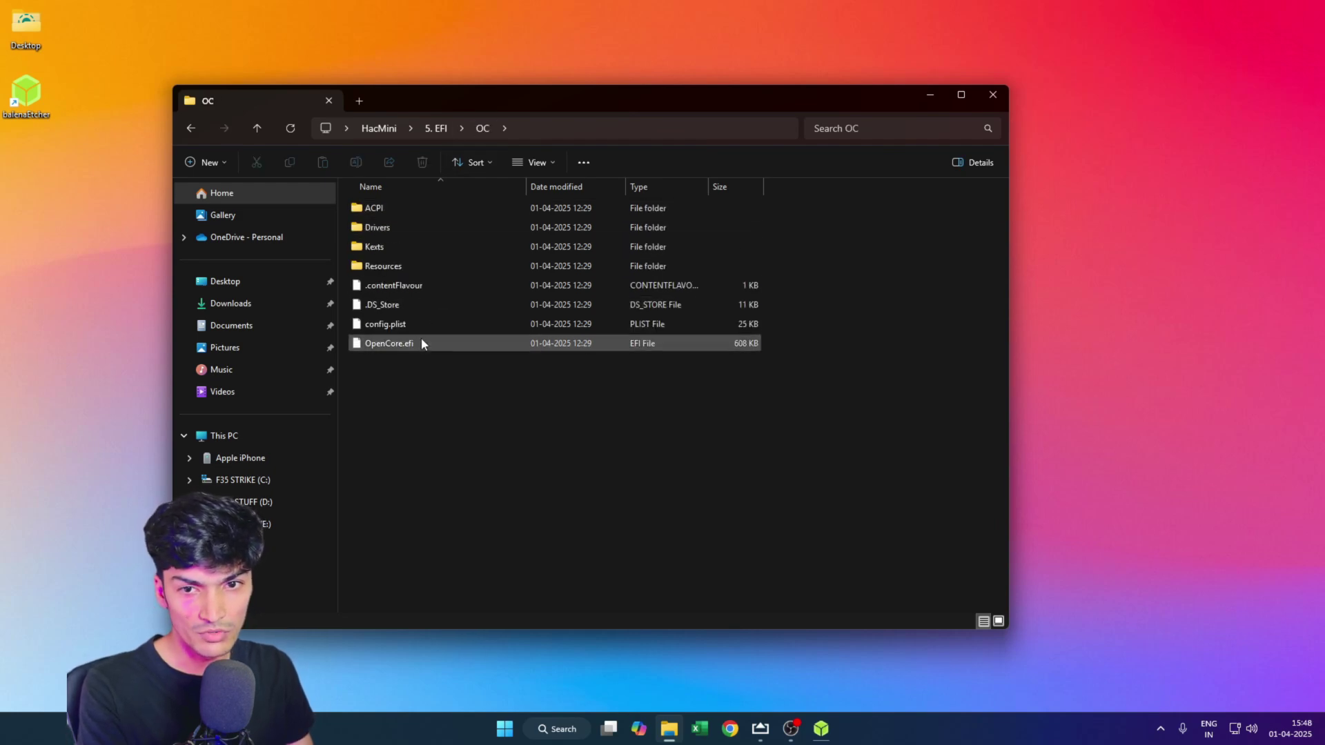
{"action": "left_click", "coordinate": [387, 329]}
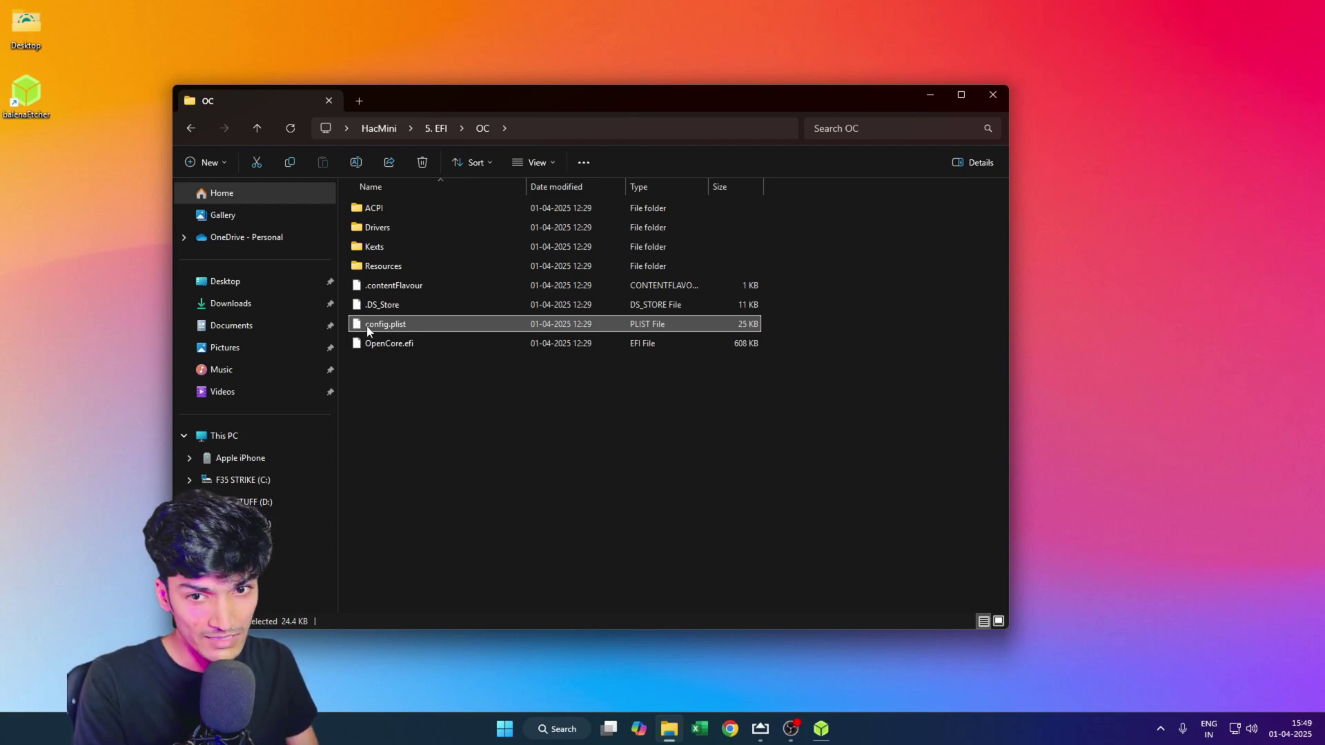
Step: Return to the HacMini folder, open 6. GenSMBIOS and run the GenSMBIOS batch file
{"action": "left_click", "coordinate": [435, 129]}
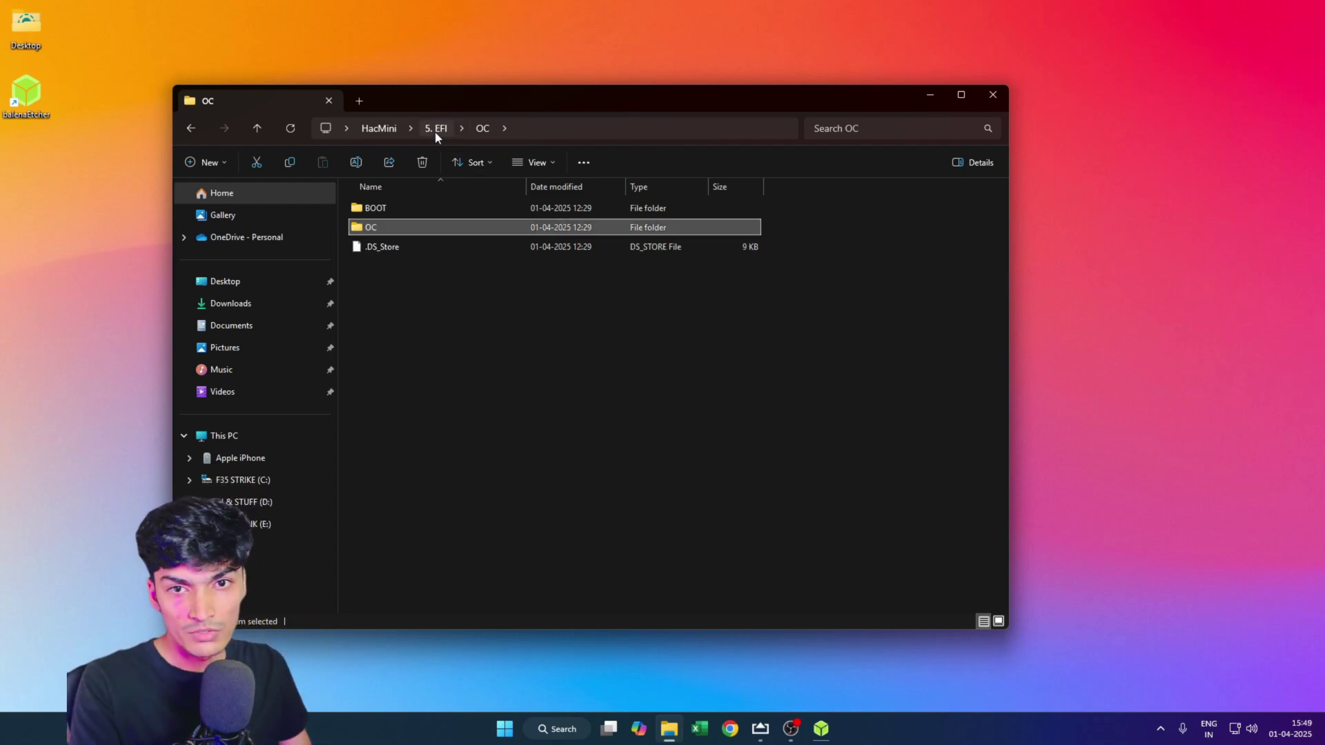
{"action": "left_click", "coordinate": [381, 130]}
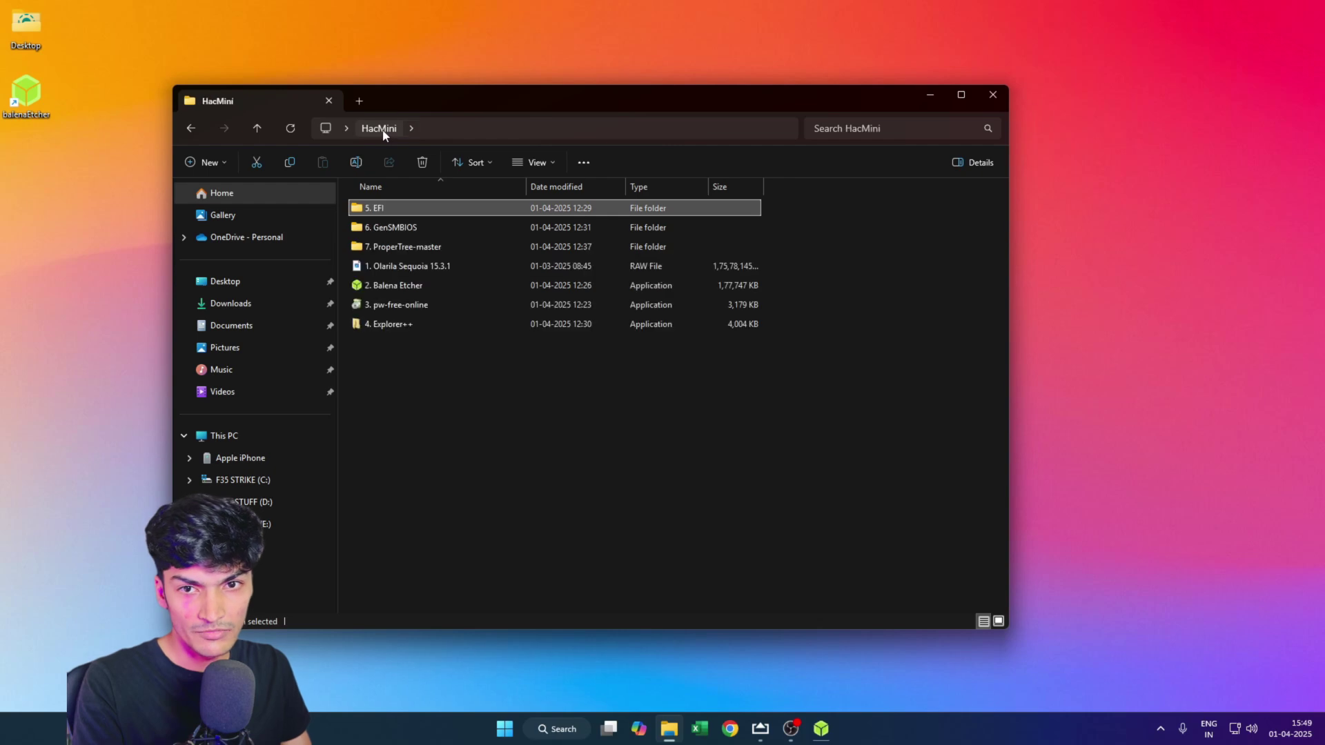
{"action": "left_click", "coordinate": [398, 235]}
{"action": "double_click", "coordinate": [398, 234]}
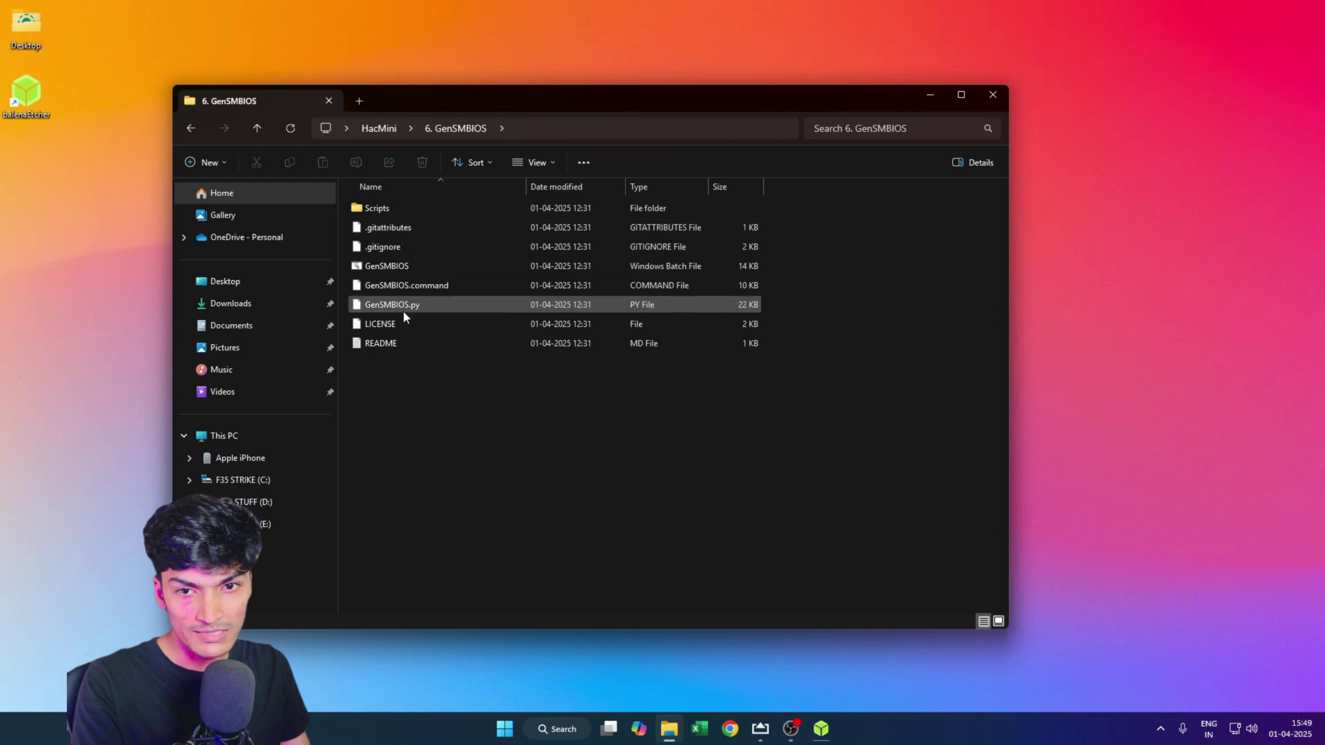
{"action": "double_click", "coordinate": [416, 267]}
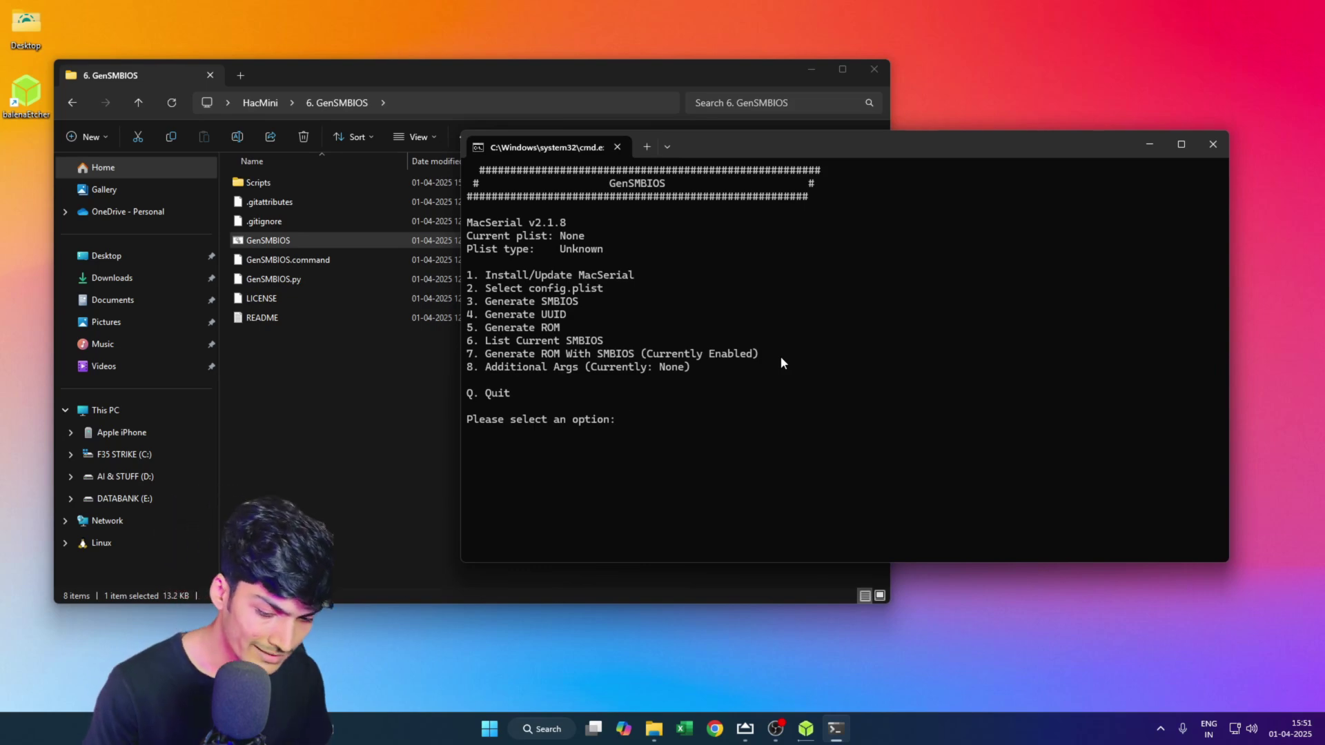
Step: Select config.plist from HacMini's 5. EFI\OC folder as the target plist in GenSMBIOS
{"action": "type", "text": "2"}
{"action": "key", "text": "Return"}
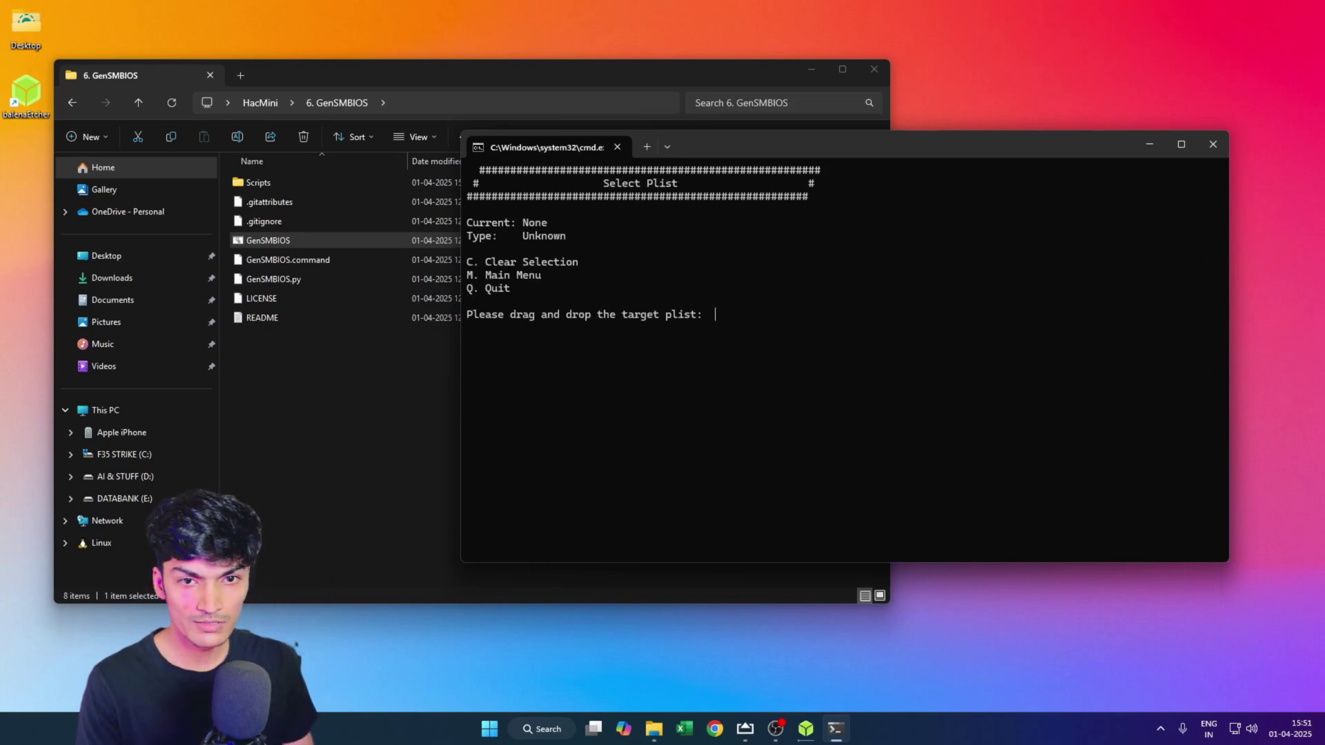
{"action": "left_click", "coordinate": [260, 103]}
{"action": "double_click", "coordinate": [271, 180]}
{"action": "left_click_drag", "start_coordinate": [392, 83], "coordinate": [407, 399]}
{"action": "double_click", "coordinate": [333, 523]}
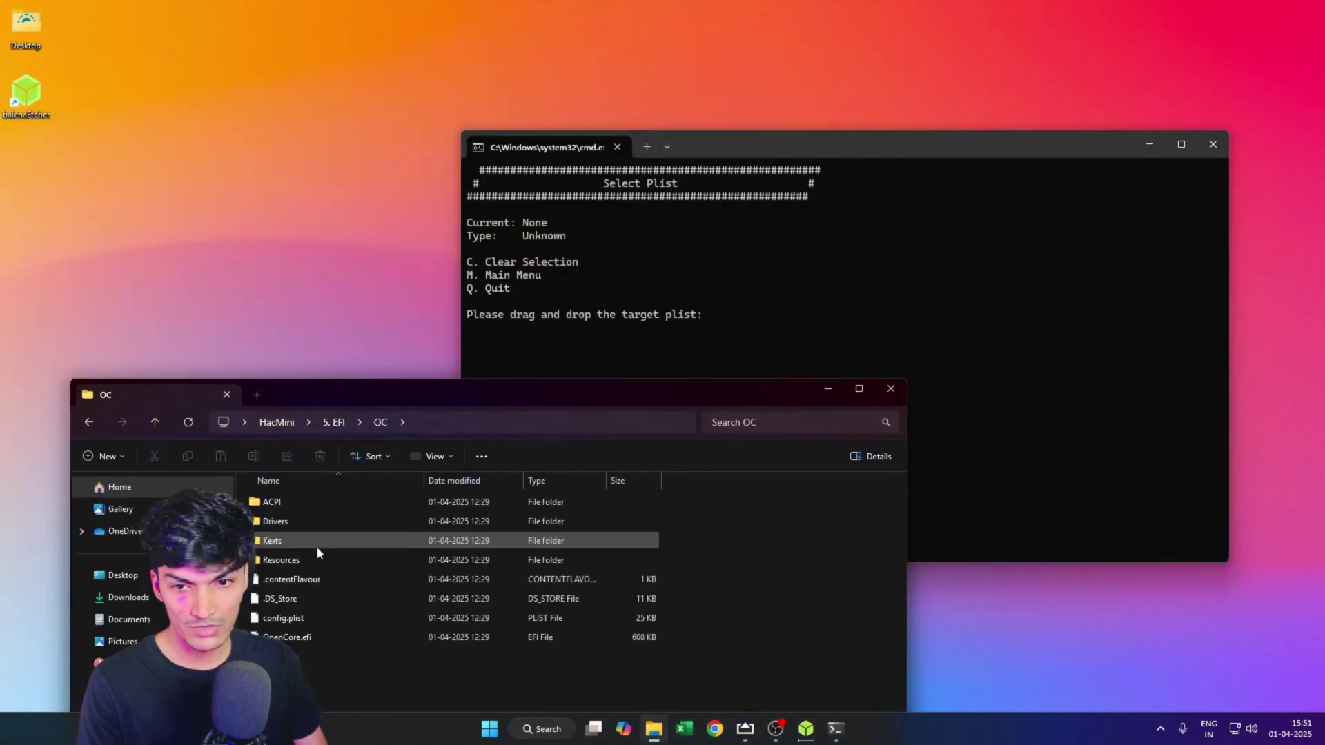
{"action": "left_click_drag", "start_coordinate": [304, 618], "coordinate": [743, 289]}
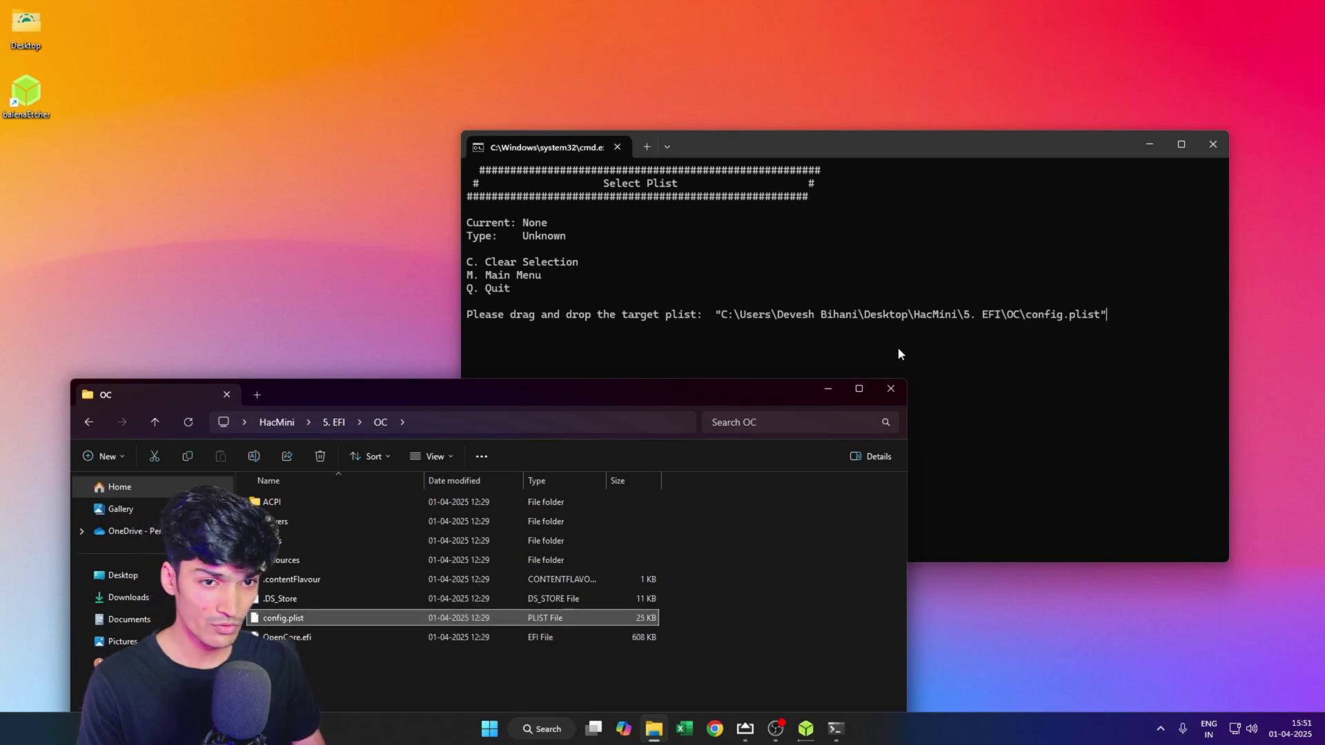
{"action": "left_click", "coordinate": [960, 279]}
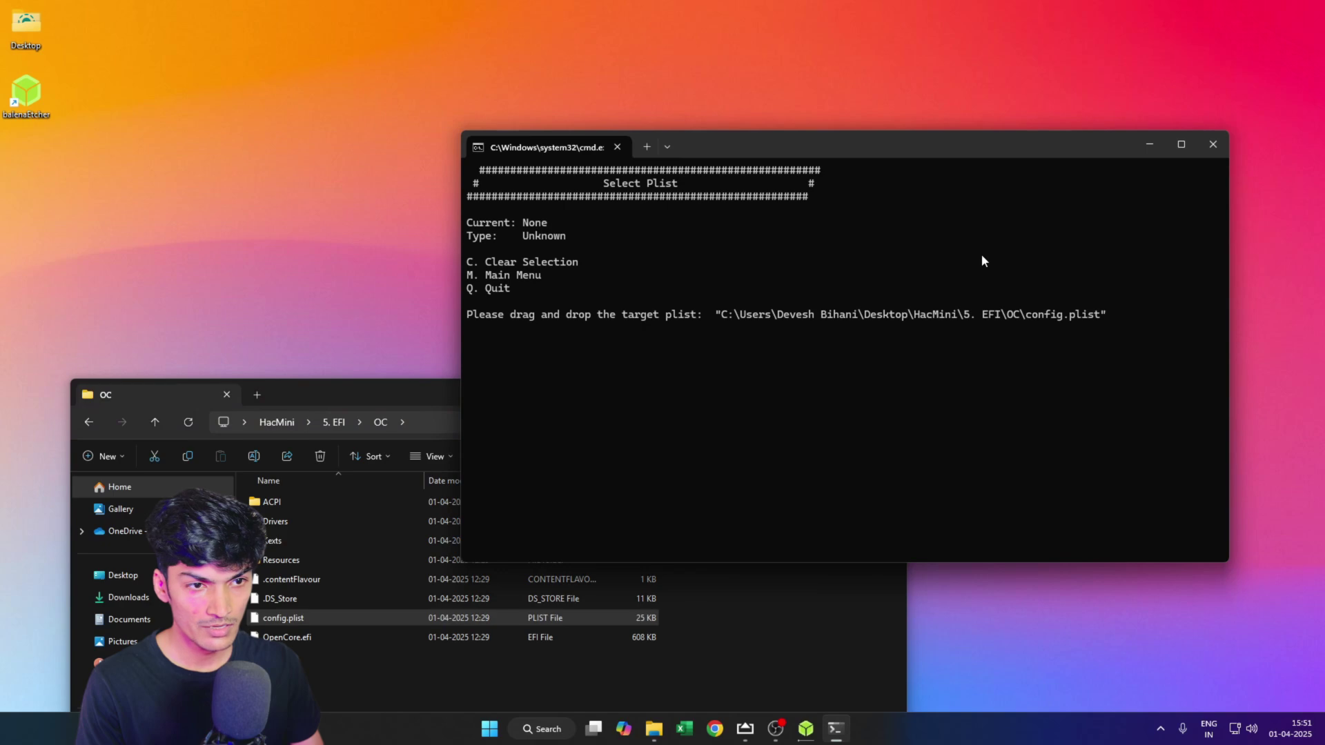
{"action": "key", "text": "Return"}
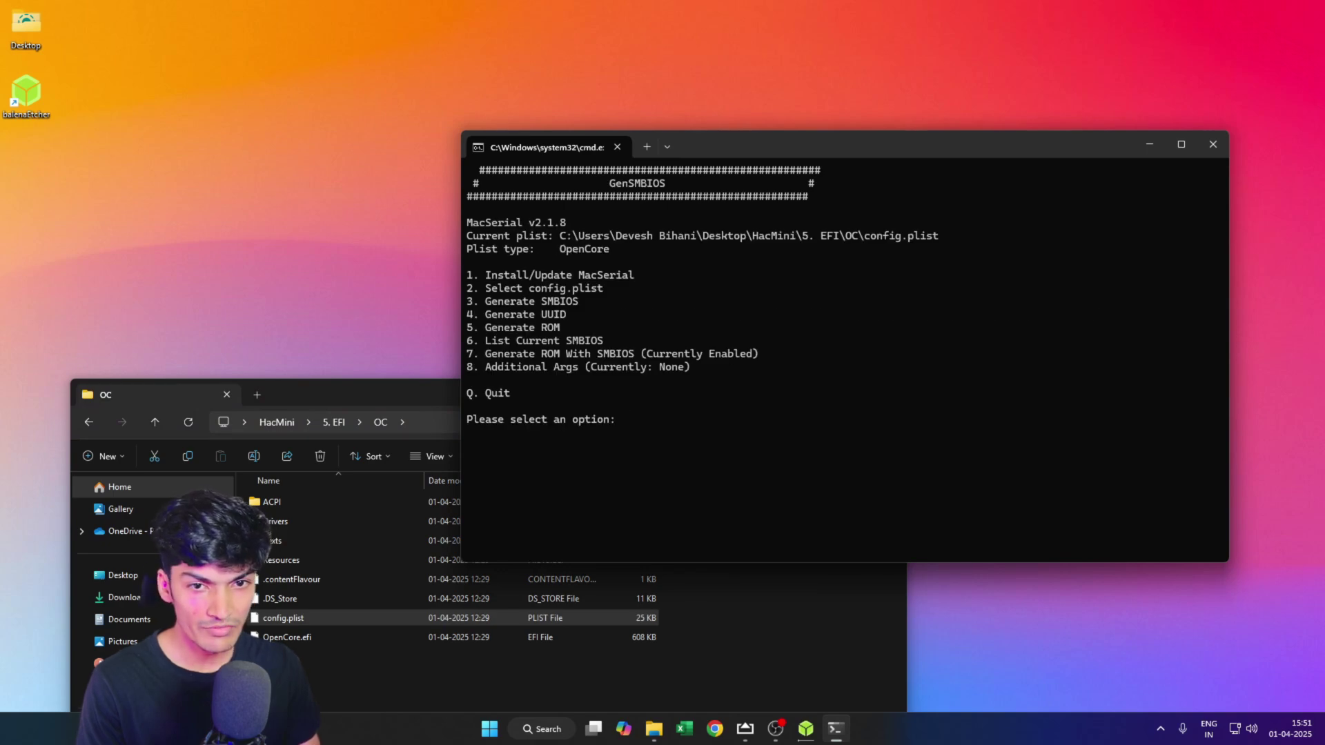
Step: Generate a Macmini8,1 SMBIOS for the selected config.plist and copy the generated serial number
{"action": "type", "text": "3"}
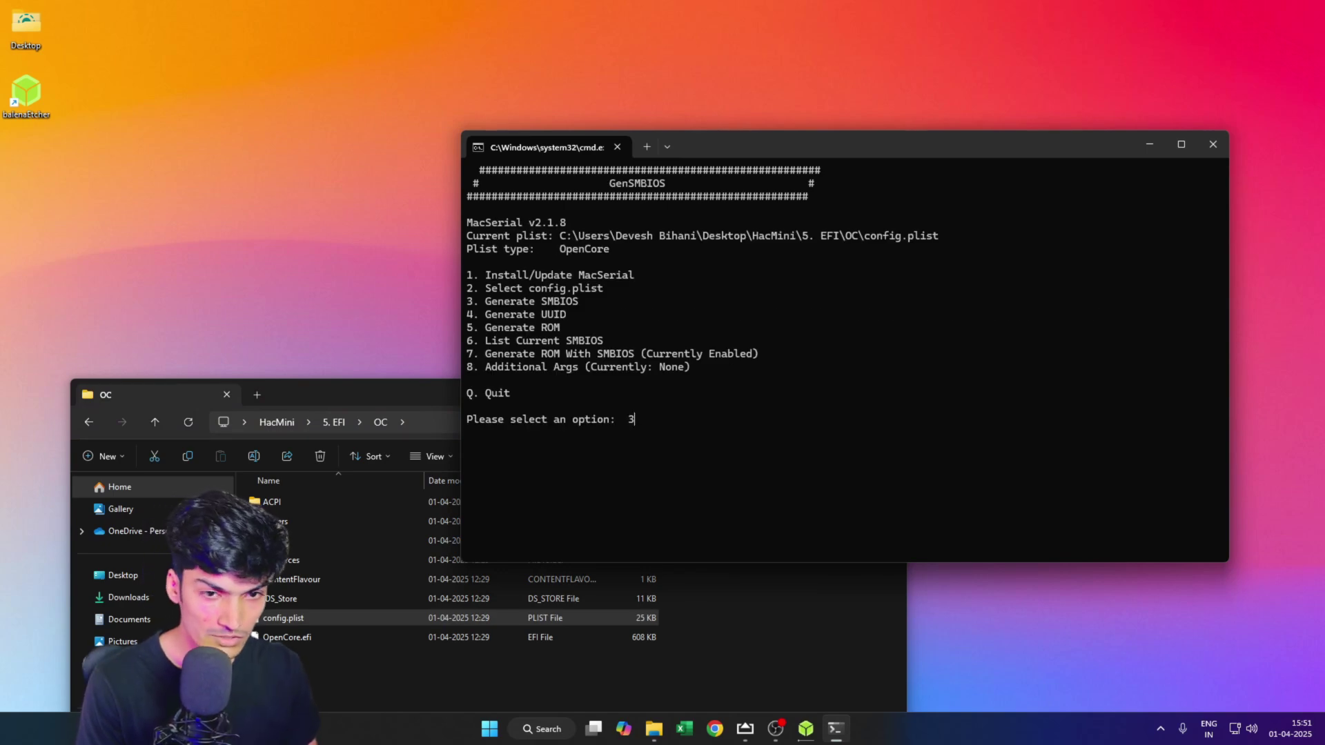
{"action": "key", "text": "Return"}
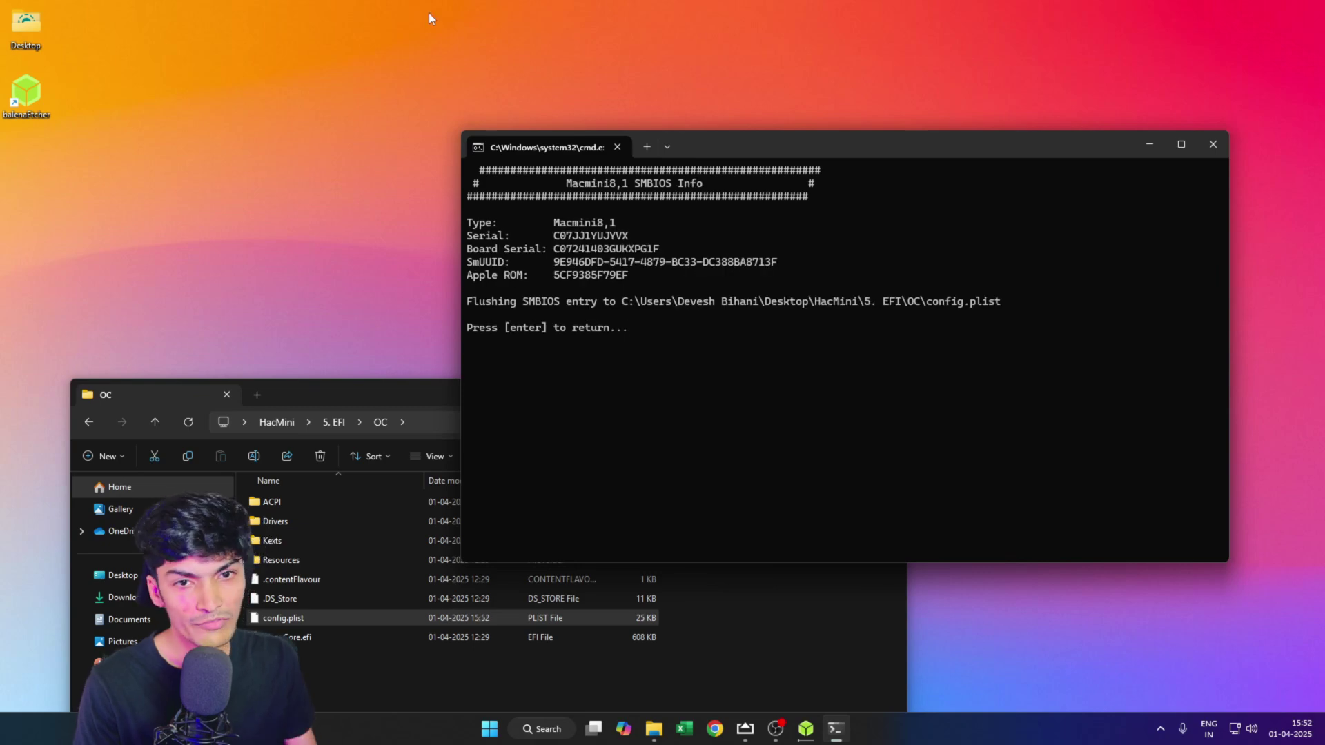
{"action": "double_click", "coordinate": [575, 237]}
{"action": "key", "text": "ctrl+c"}
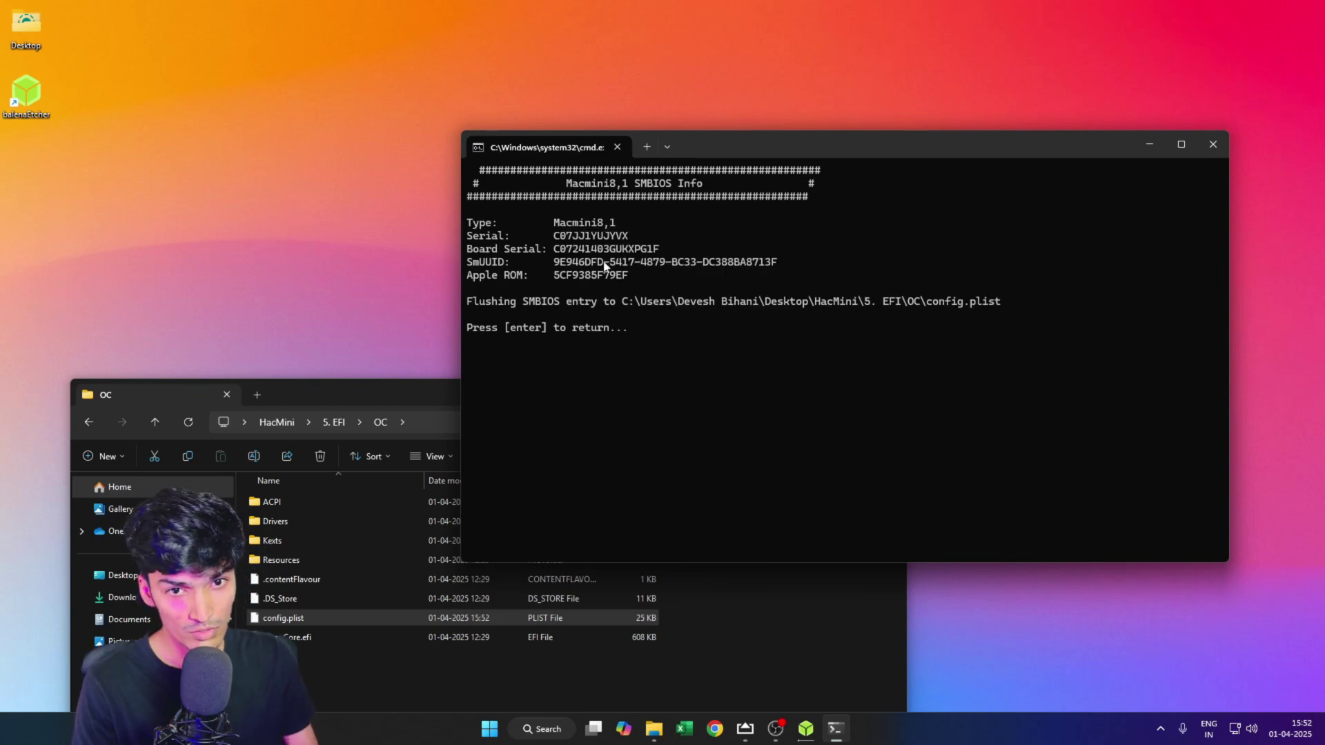
Step: Open Chrome with the personal profile, search for "apple coverage check" and open Apple's Check Coverage page
{"action": "left_click", "coordinate": [715, 728]}
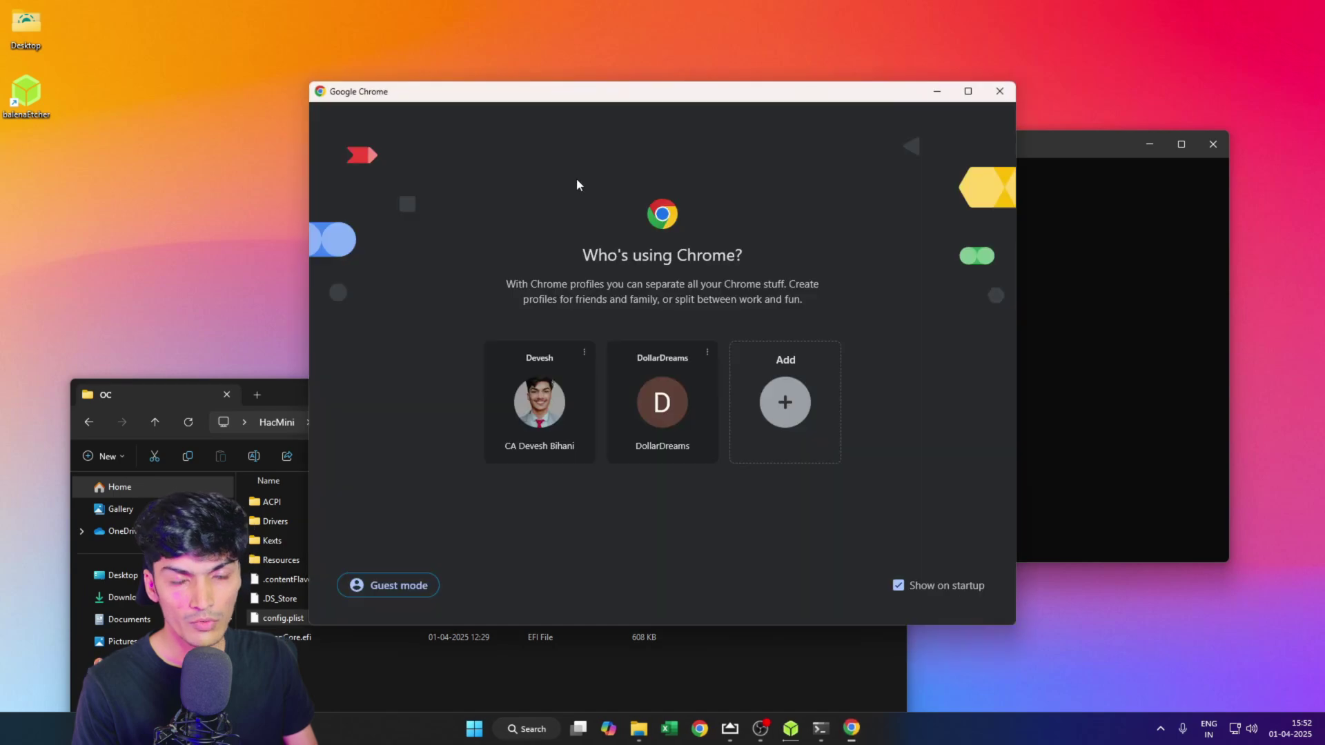
{"action": "left_click", "coordinate": [558, 410]}
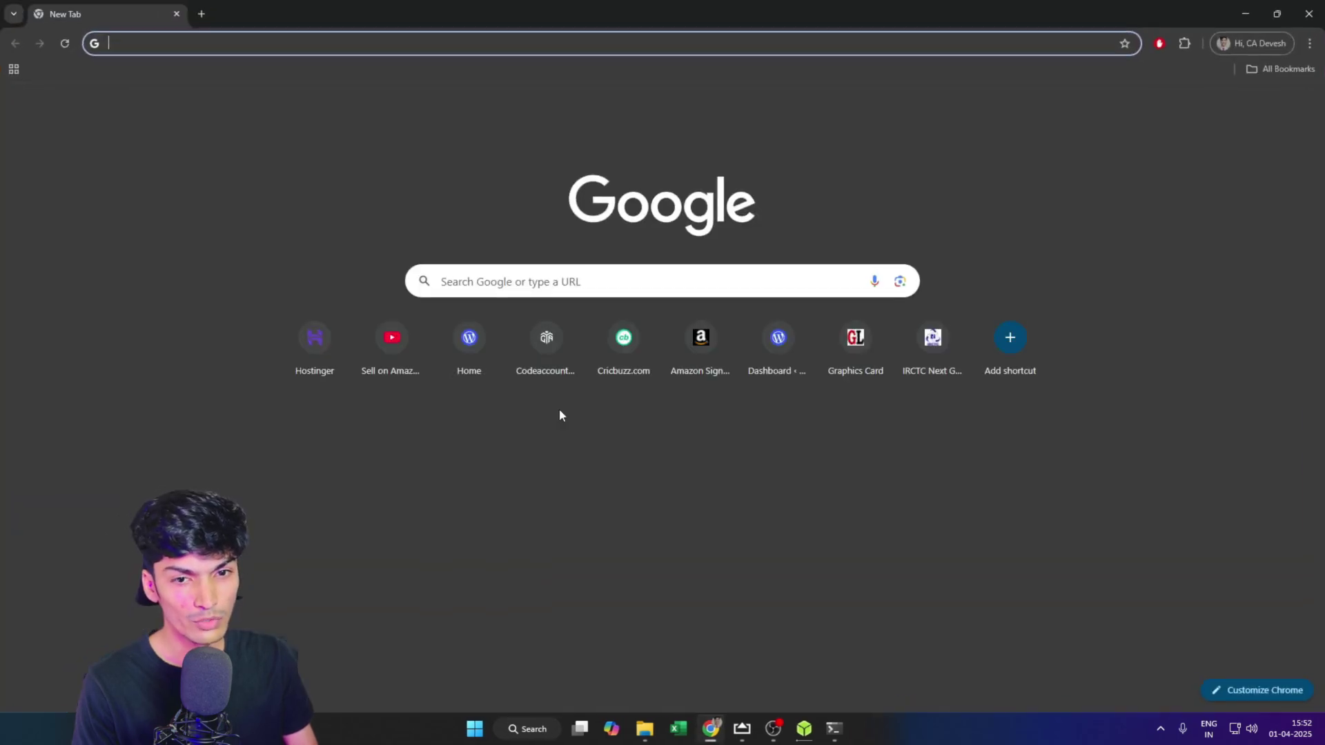
{"action": "type", "text": "app"}
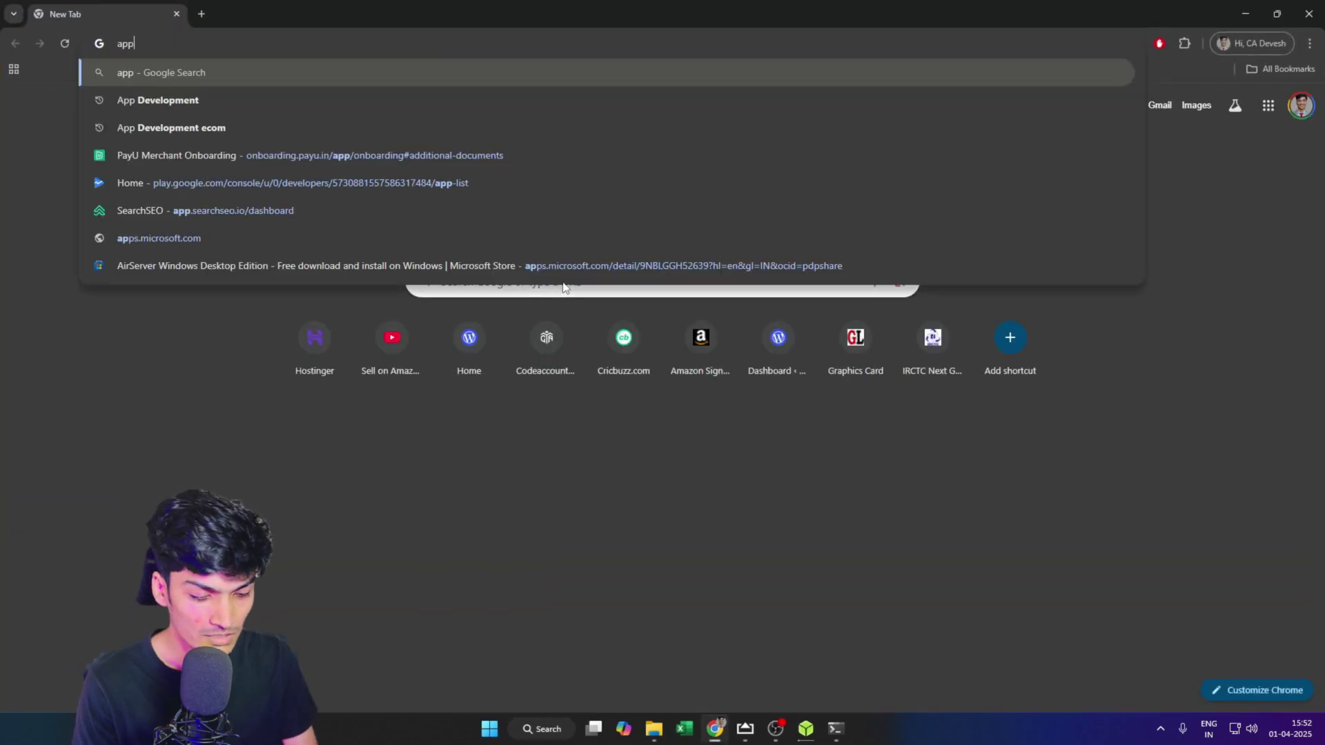
{"action": "type", "text": "le coverage check"}
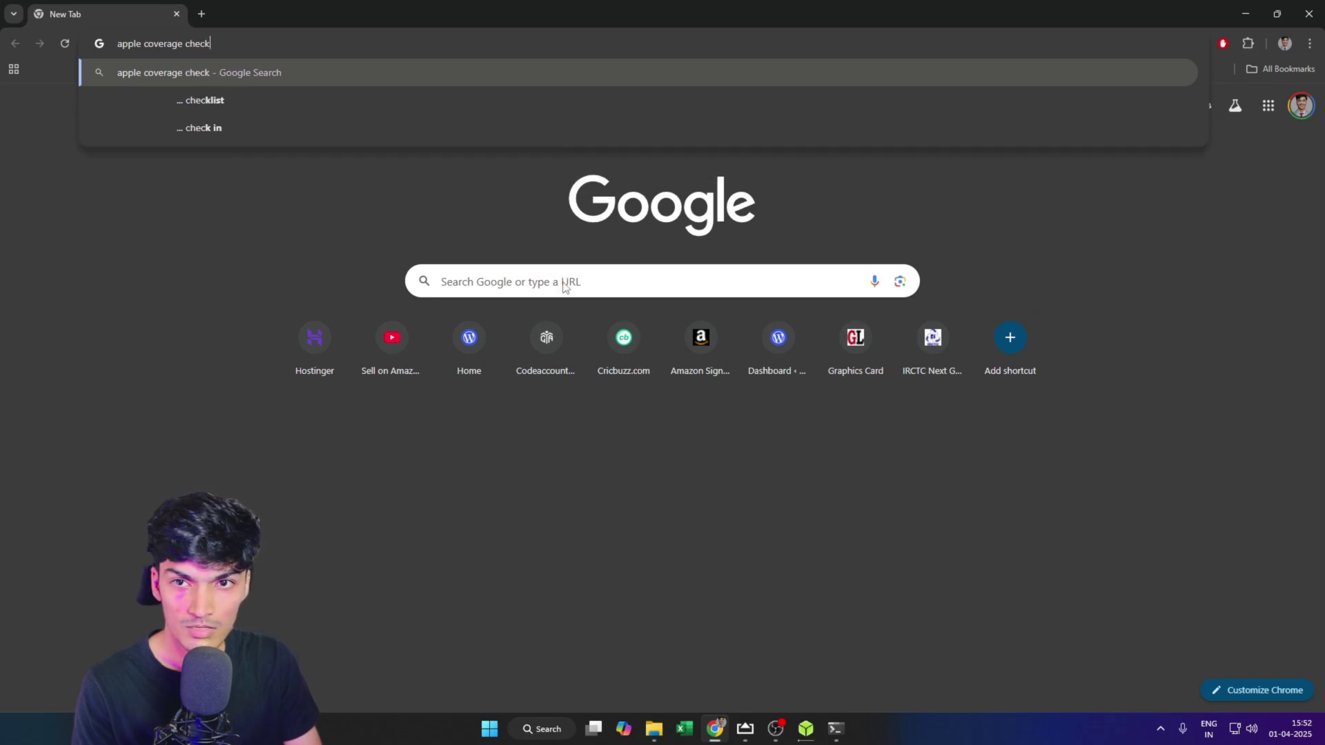
{"action": "key", "text": "Return"}
{"action": "left_click", "coordinate": [227, 212]}
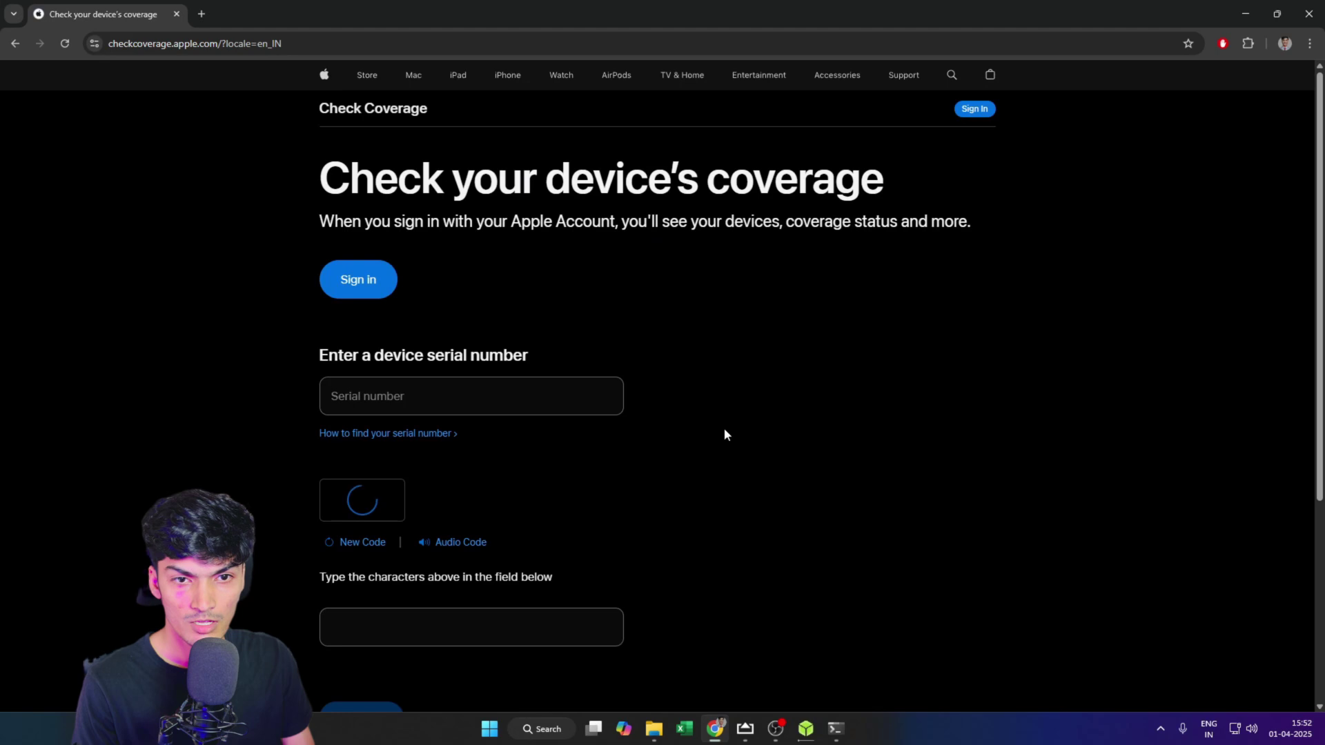
Step: Submit the copied serial number with the displayed verification code to check its coverage, read the response and close Chrome
{"action": "left_click", "coordinate": [447, 402]}
{"action": "key", "text": "ctrl+v"}
{"action": "left_click", "coordinate": [415, 613]}
{"action": "type", "text": "8W"}
{"action": "key", "text": "BackSpace"}
{"action": "key", "text": "BackSpace"}
{"action": "type", "text": "8W8"}
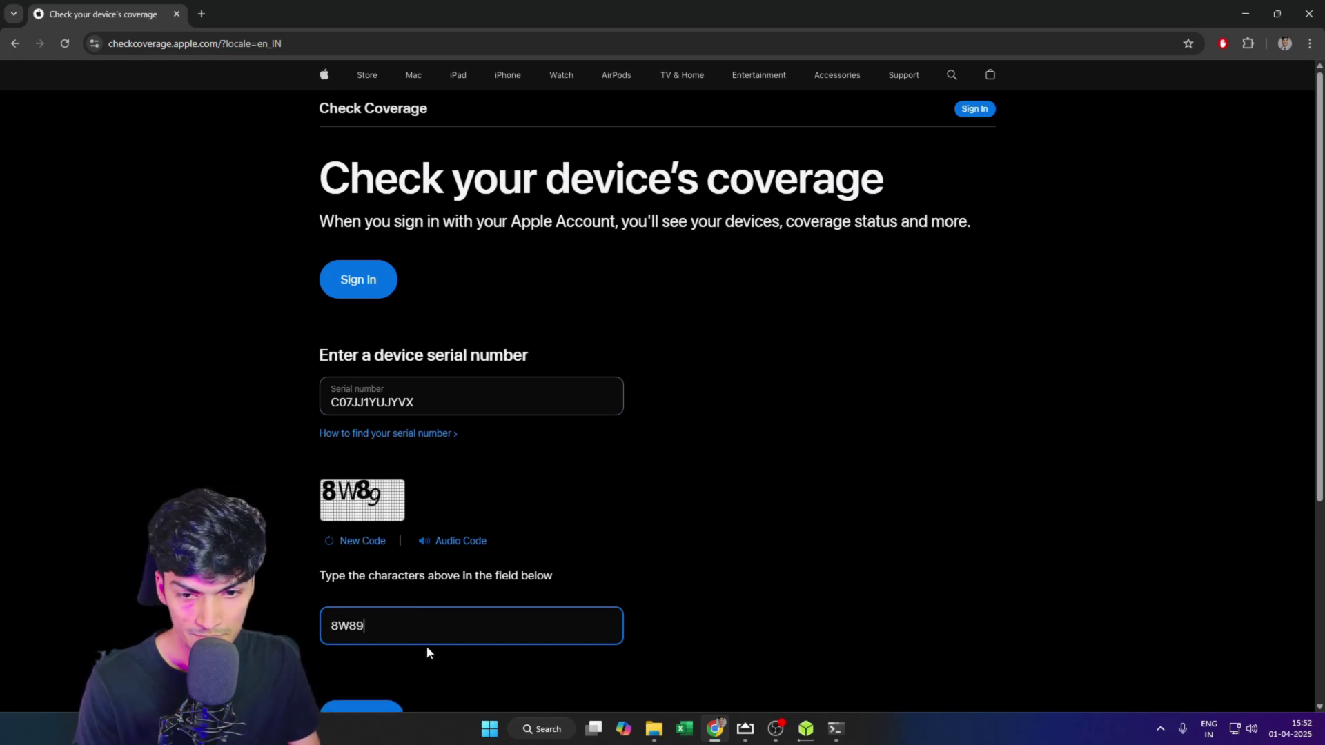
{"action": "scroll", "coordinate": [357, 706], "scroll_direction": "down", "scroll_amount": 1}
{"action": "left_click", "coordinate": [358, 664]}
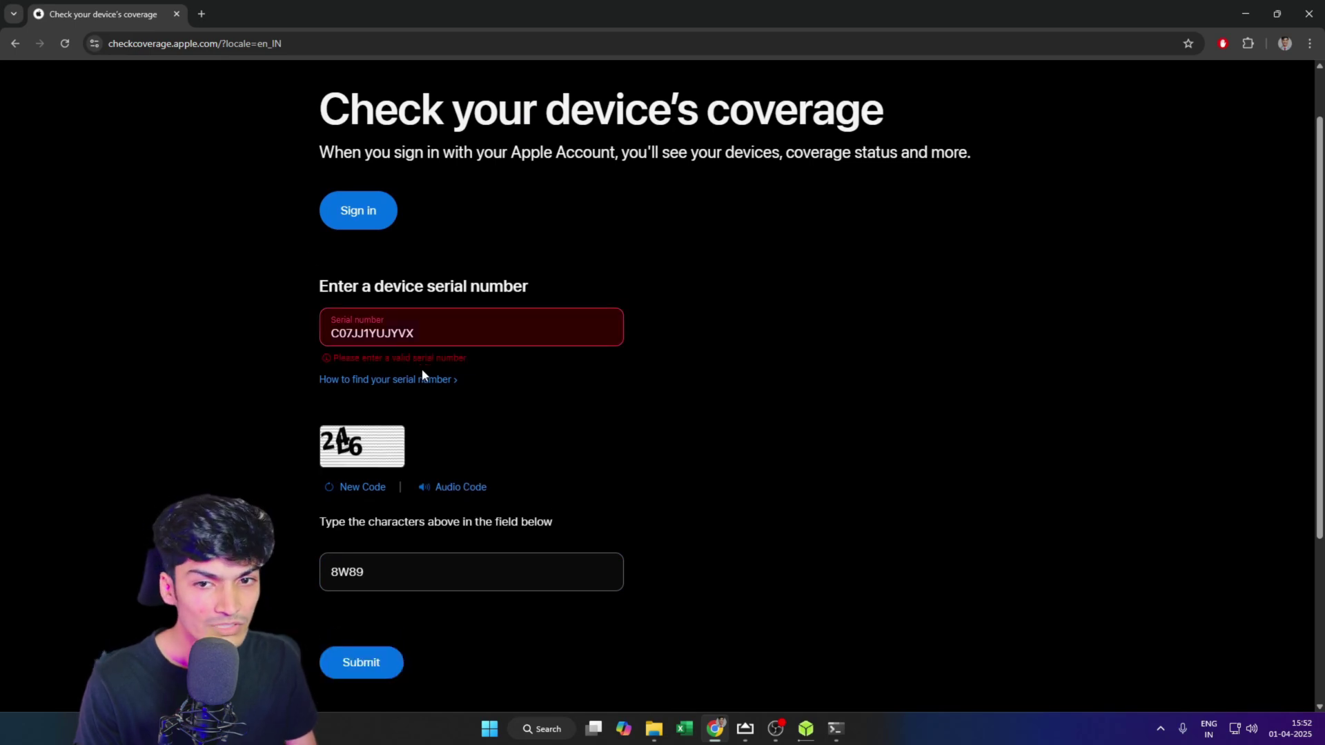
{"action": "left_click_drag", "start_coordinate": [330, 358], "coordinate": [487, 359]}
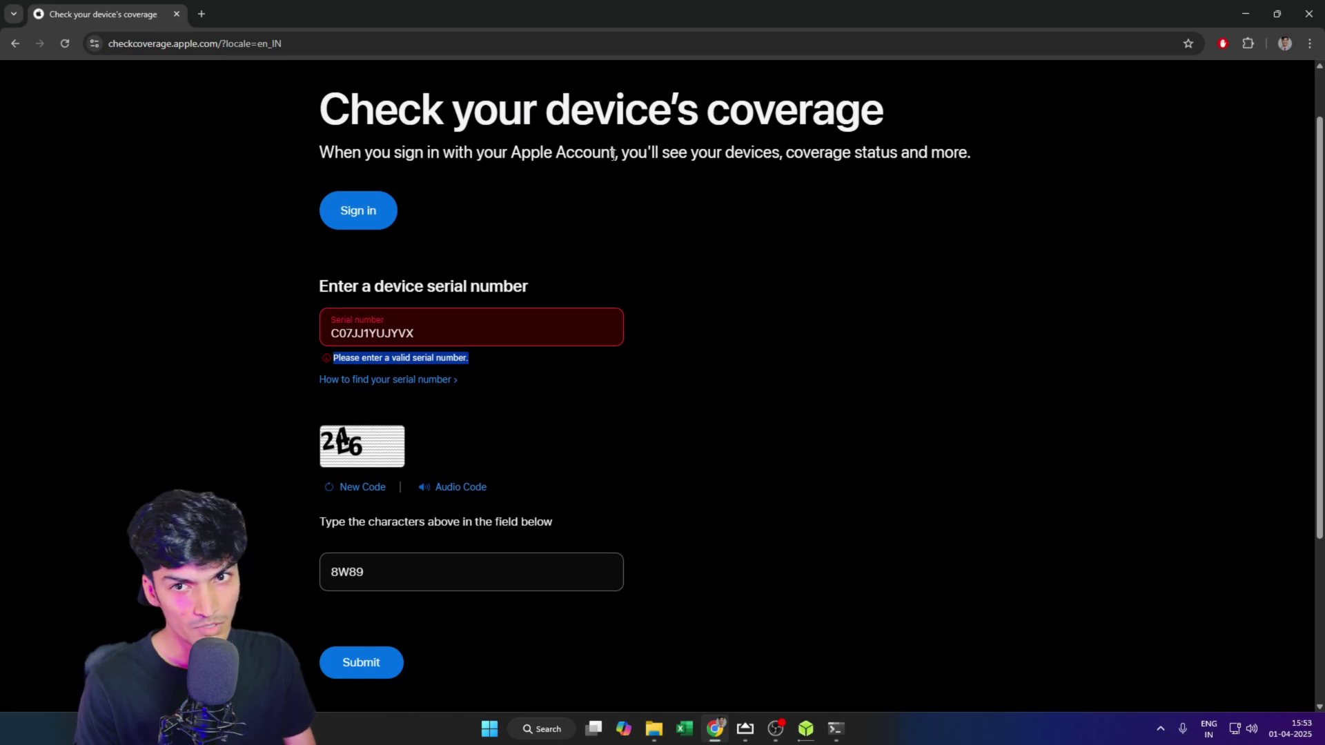
{"action": "left_click", "coordinate": [1300, 6]}
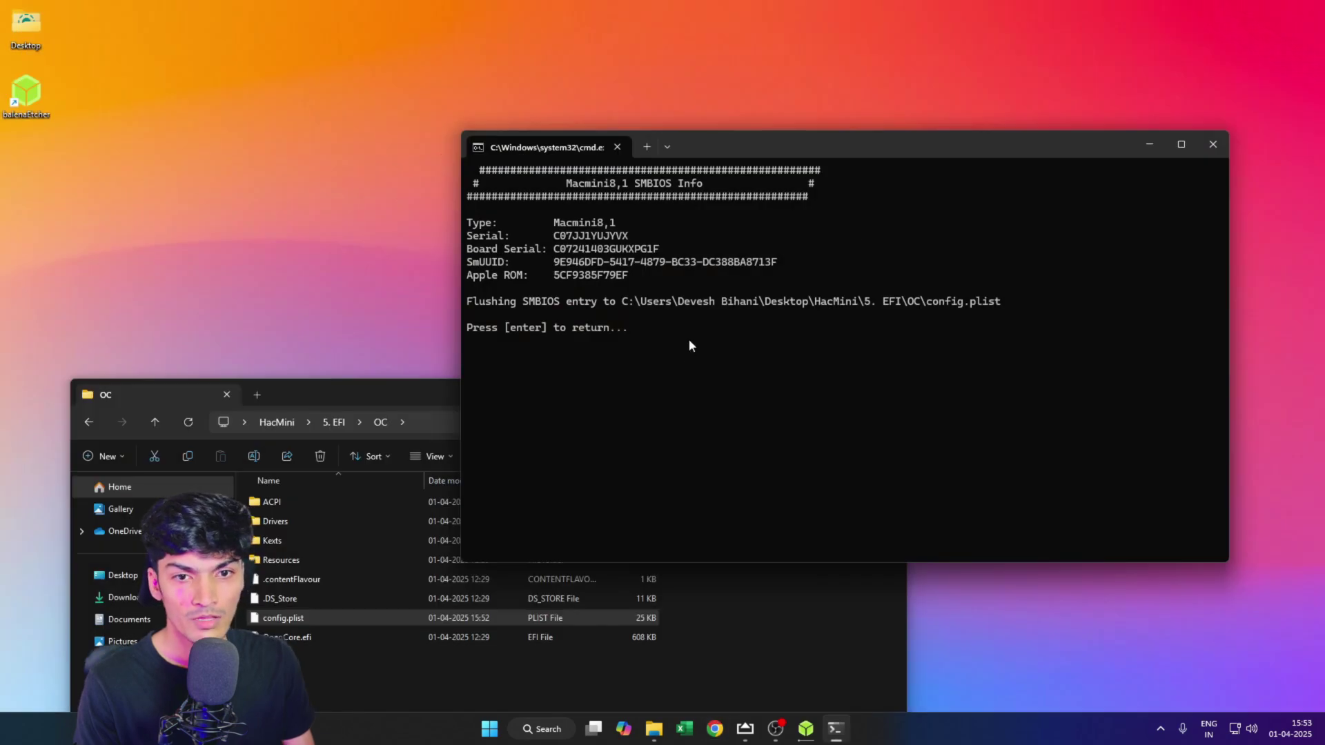
Step: Return to the GenSMBIOS main menu and quit the tool
{"action": "key", "text": "Return"}
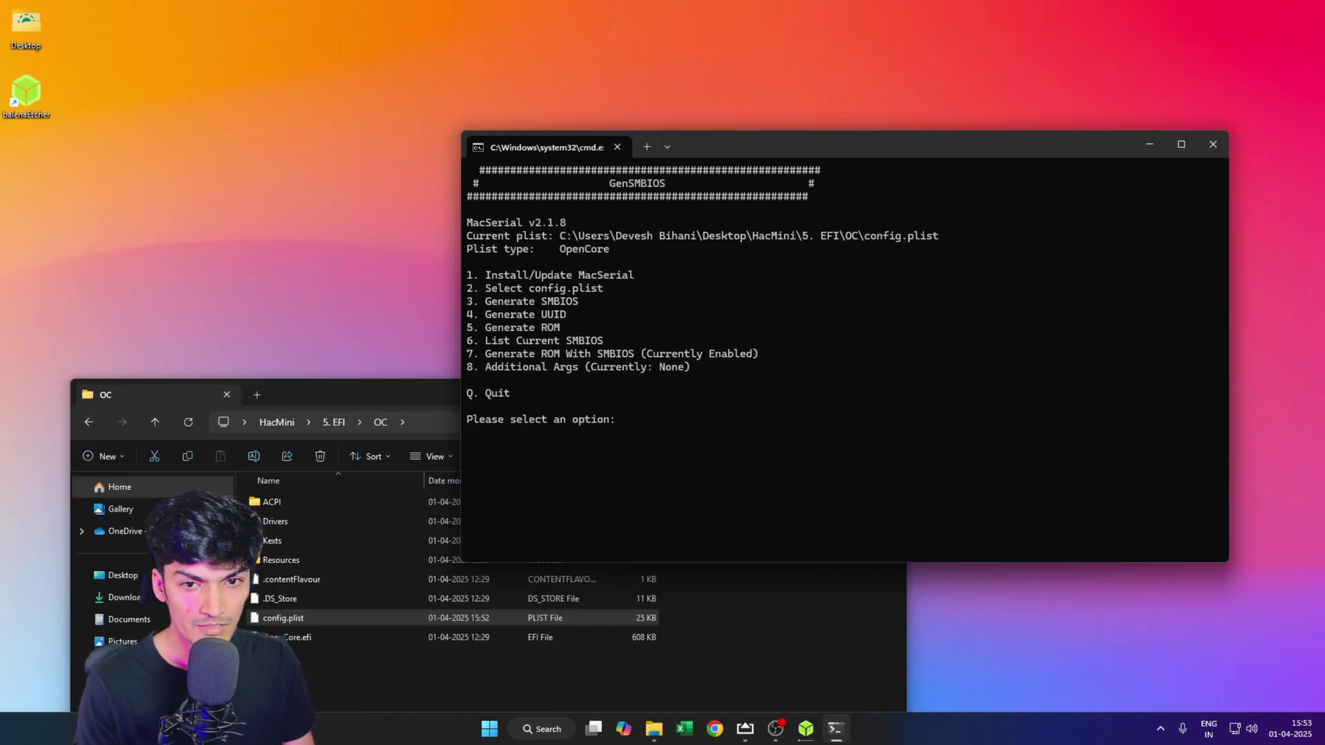
{"action": "type", "text": "q"}
{"action": "key", "text": "Return"}
Step: Go back to the HacMini folder, open 7. ProperTree-master and run the ProperTree batch file
{"action": "left_click_drag", "start_coordinate": [611, 385], "coordinate": [657, 125]}
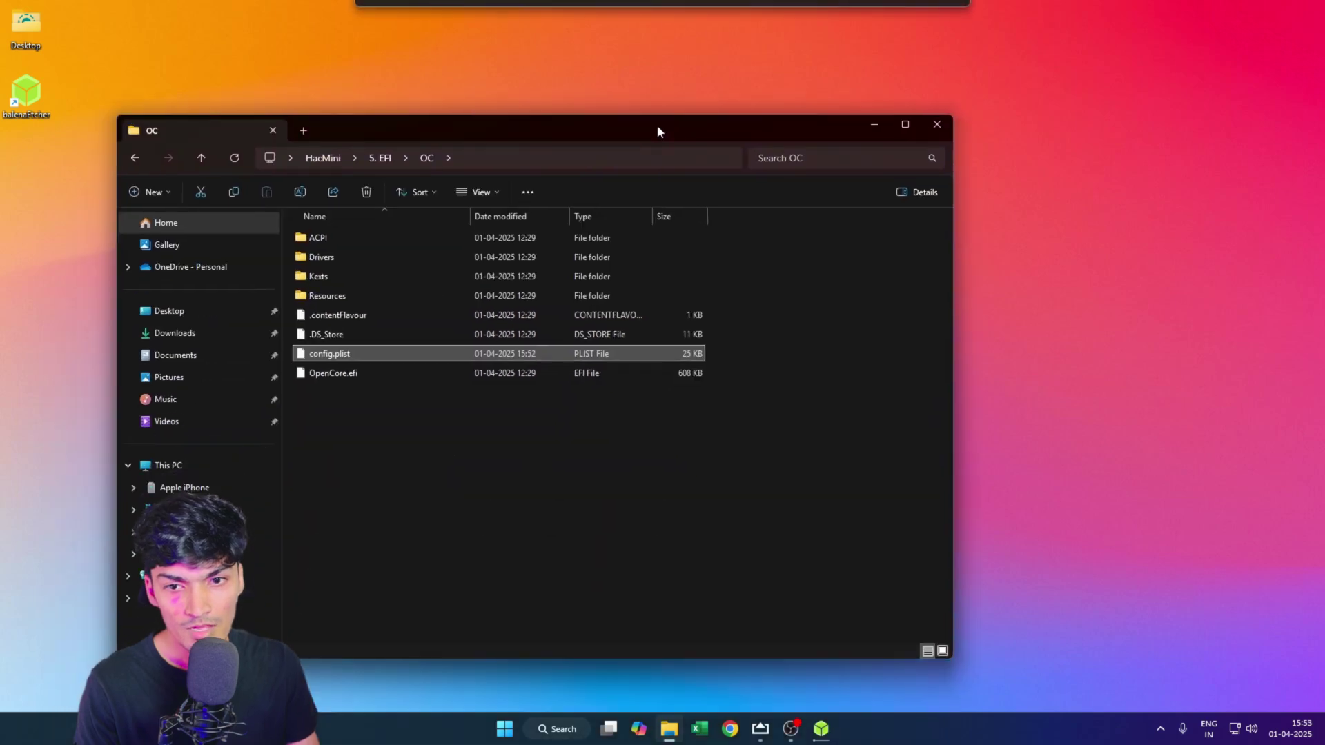
{"action": "left_click", "coordinate": [380, 159]}
{"action": "left_click", "coordinate": [321, 157]}
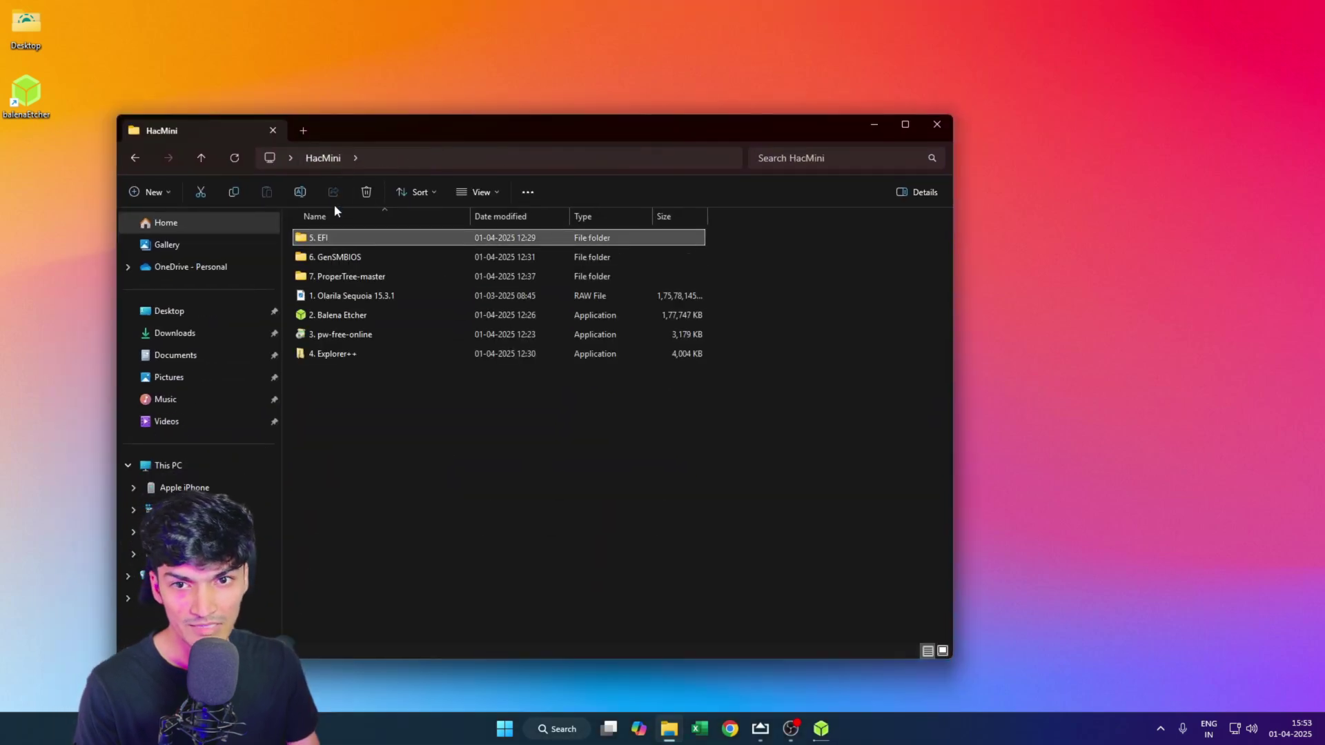
{"action": "double_click", "coordinate": [350, 276]}
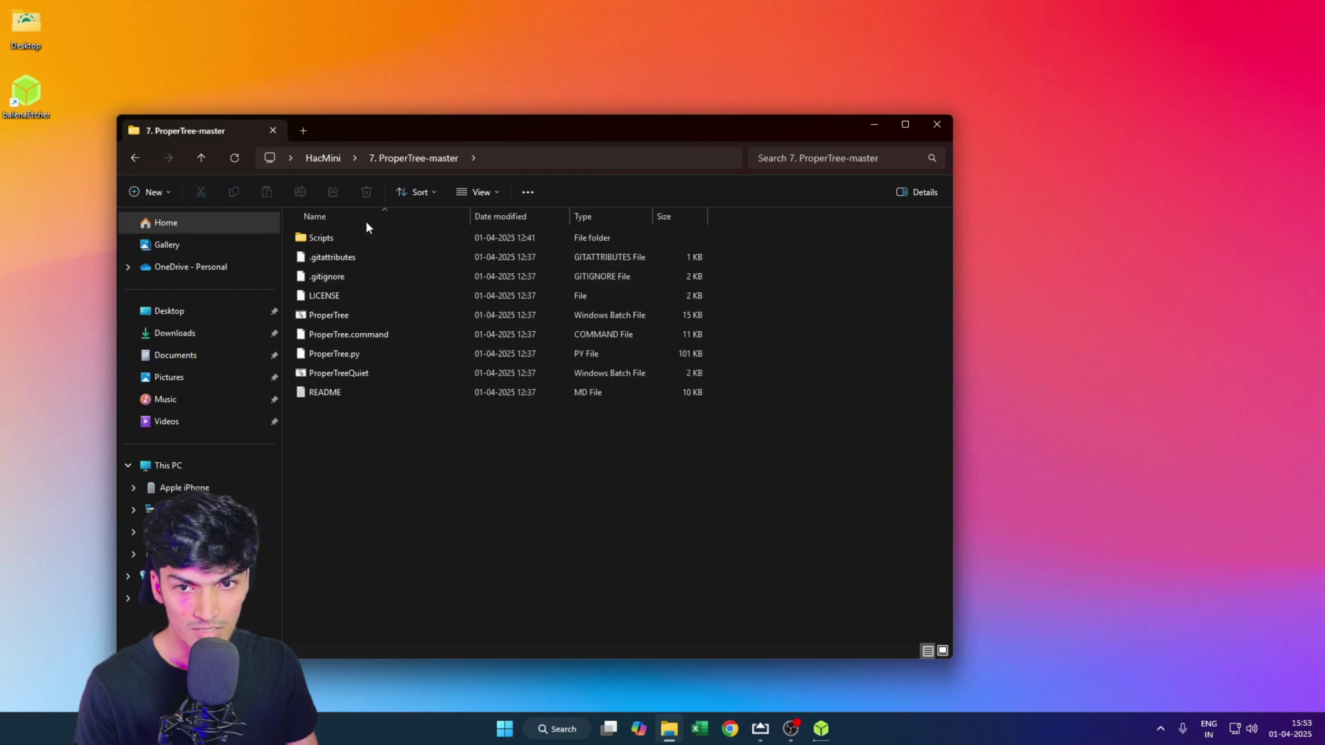
{"action": "double_click", "coordinate": [358, 314]}
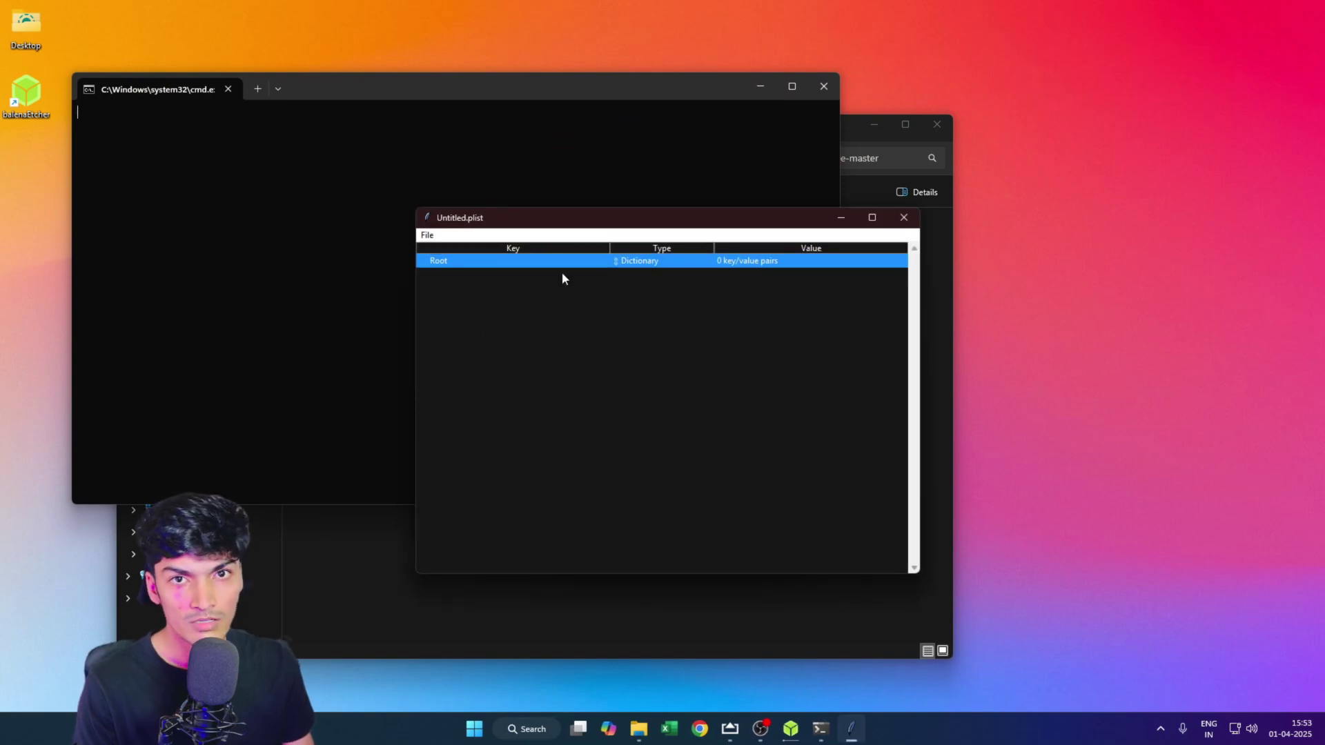
Step: Open config.plist from Desktop\HacMini\5. EFI\OC in ProperTree
{"action": "left_click", "coordinate": [428, 237]}
{"action": "left_click", "coordinate": [441, 264]}
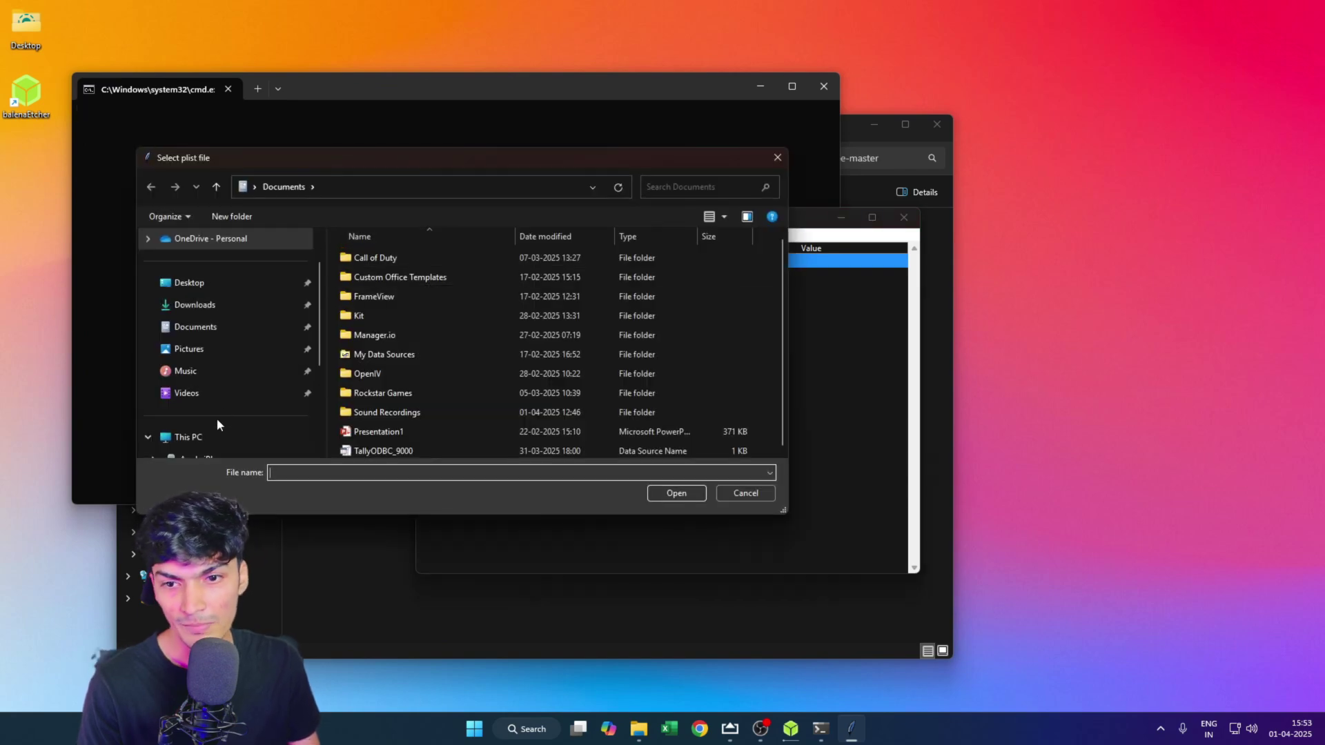
{"action": "left_click", "coordinate": [193, 283]}
{"action": "double_click", "coordinate": [423, 290]}
{"action": "double_click", "coordinate": [384, 259]}
{"action": "double_click", "coordinate": [372, 279]}
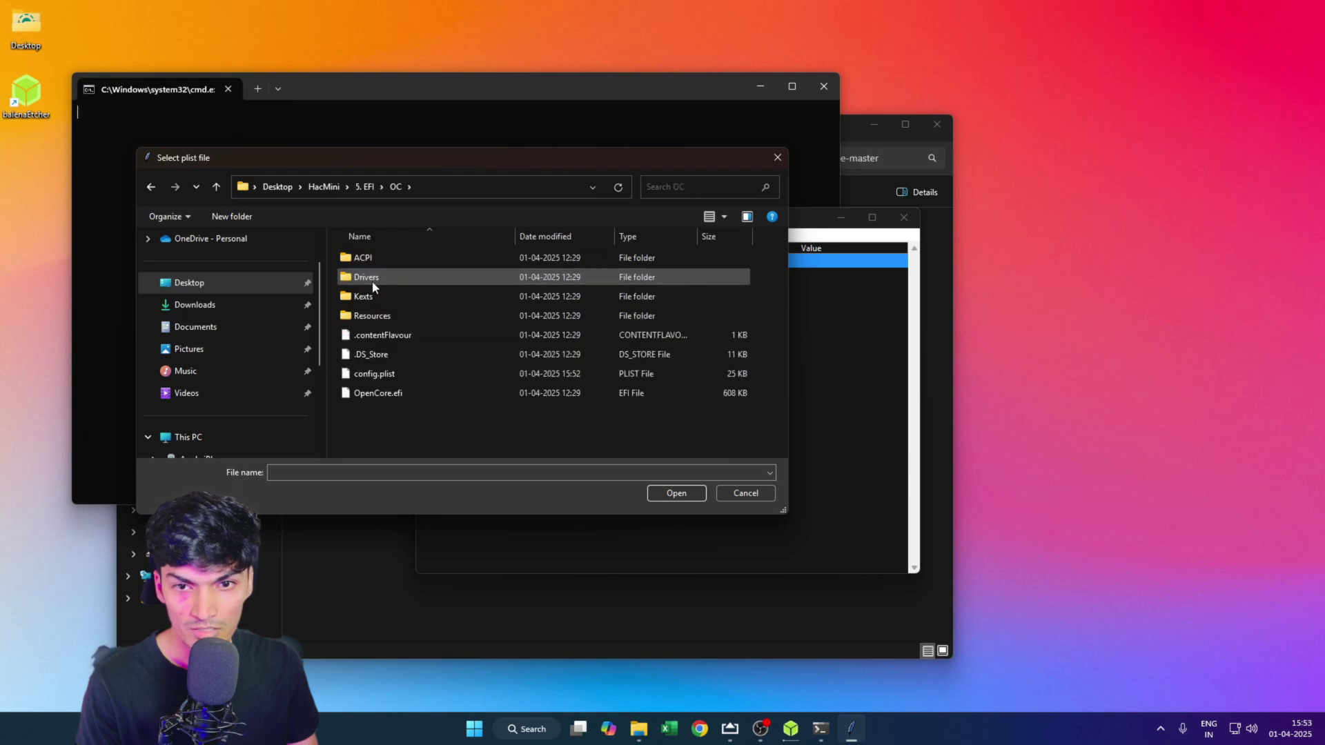
{"action": "left_click", "coordinate": [384, 374]}
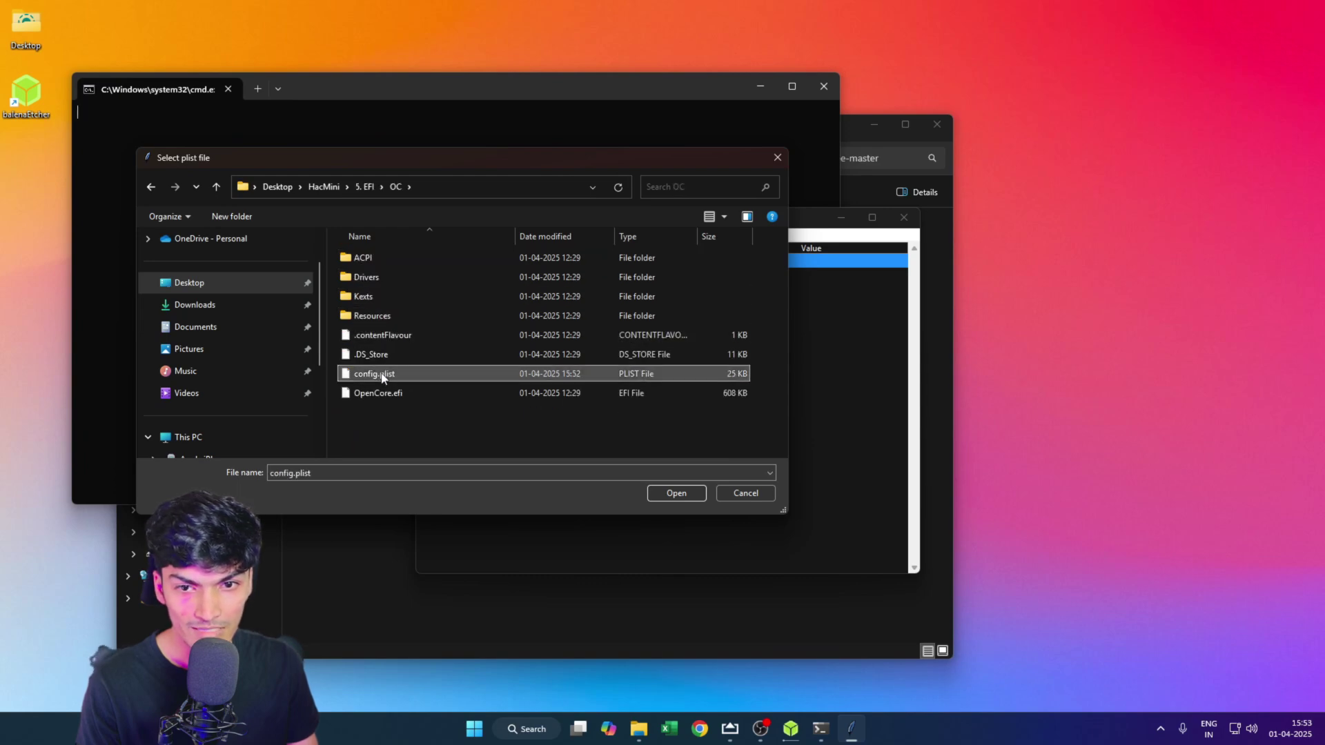
{"action": "left_click", "coordinate": [678, 494]}
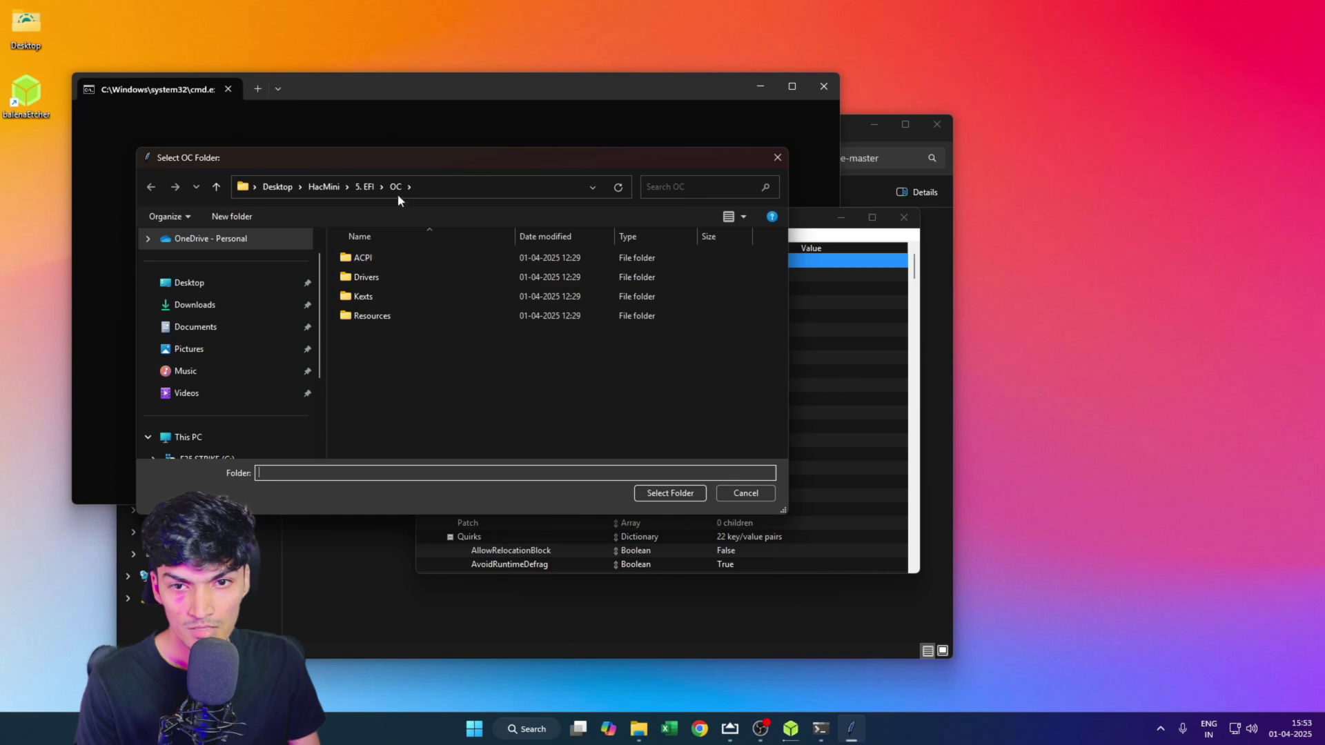
Step: Use the 5. EFI\OC folder as the OC folder for config.plist's snapshot, and close the plist window
{"action": "left_click", "coordinate": [673, 494]}
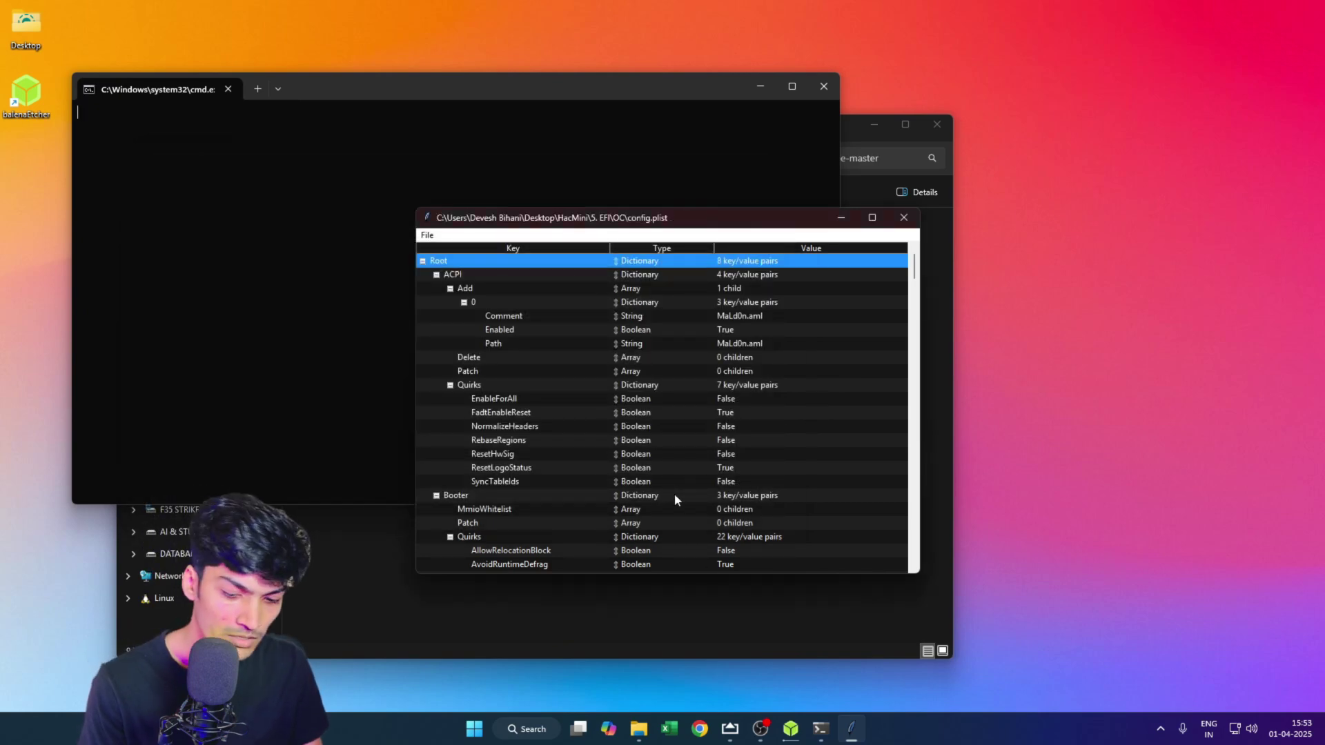
{"action": "left_click", "coordinate": [904, 217]}
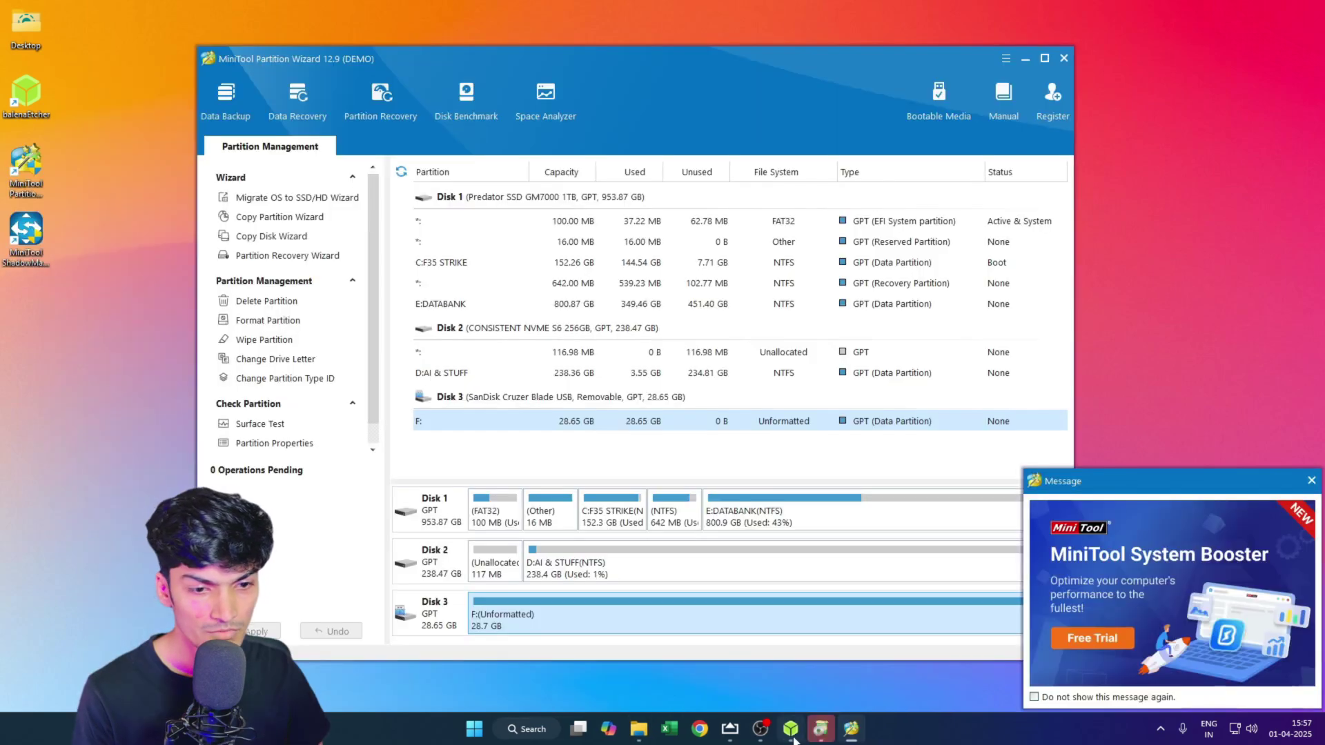
Step: Try to change the drive letter of the SanDisk USB's F: partition to I: and apply the change
{"action": "mouse_move", "coordinate": [794, 737]}
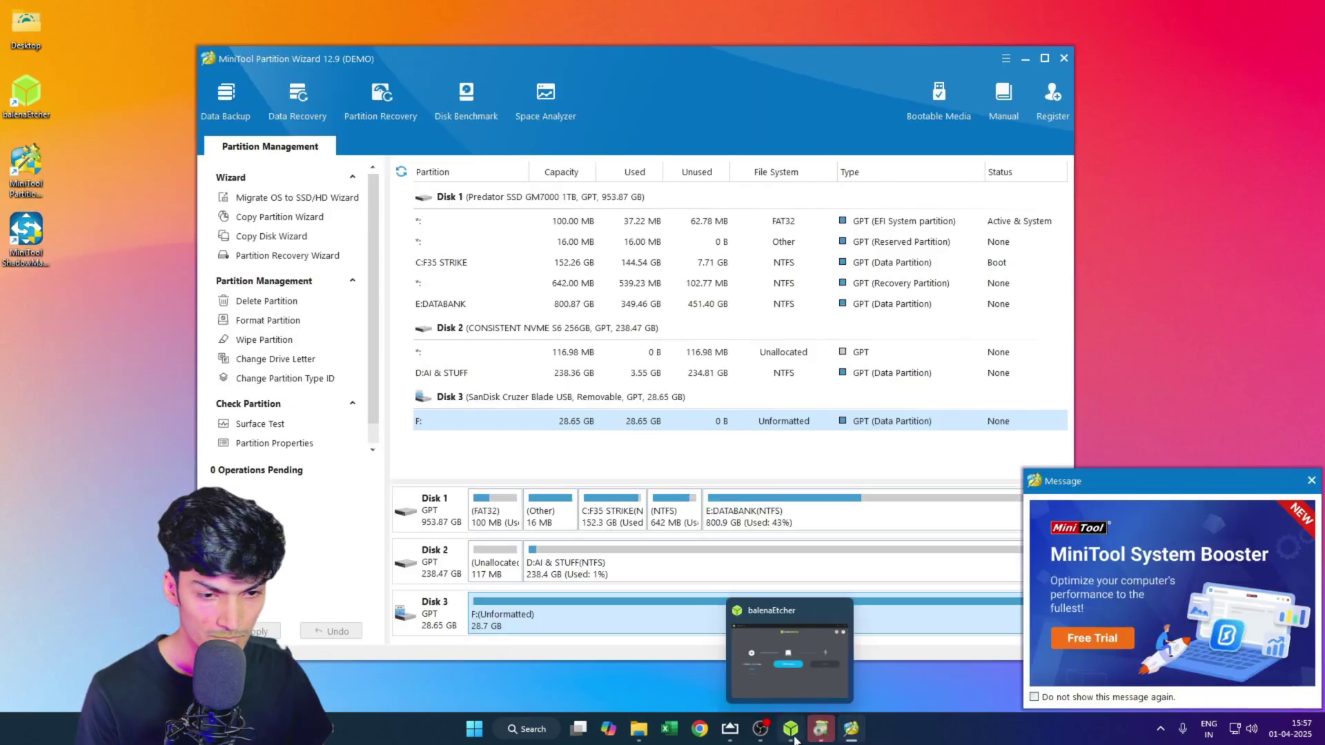
{"action": "right_click", "coordinate": [489, 431]}
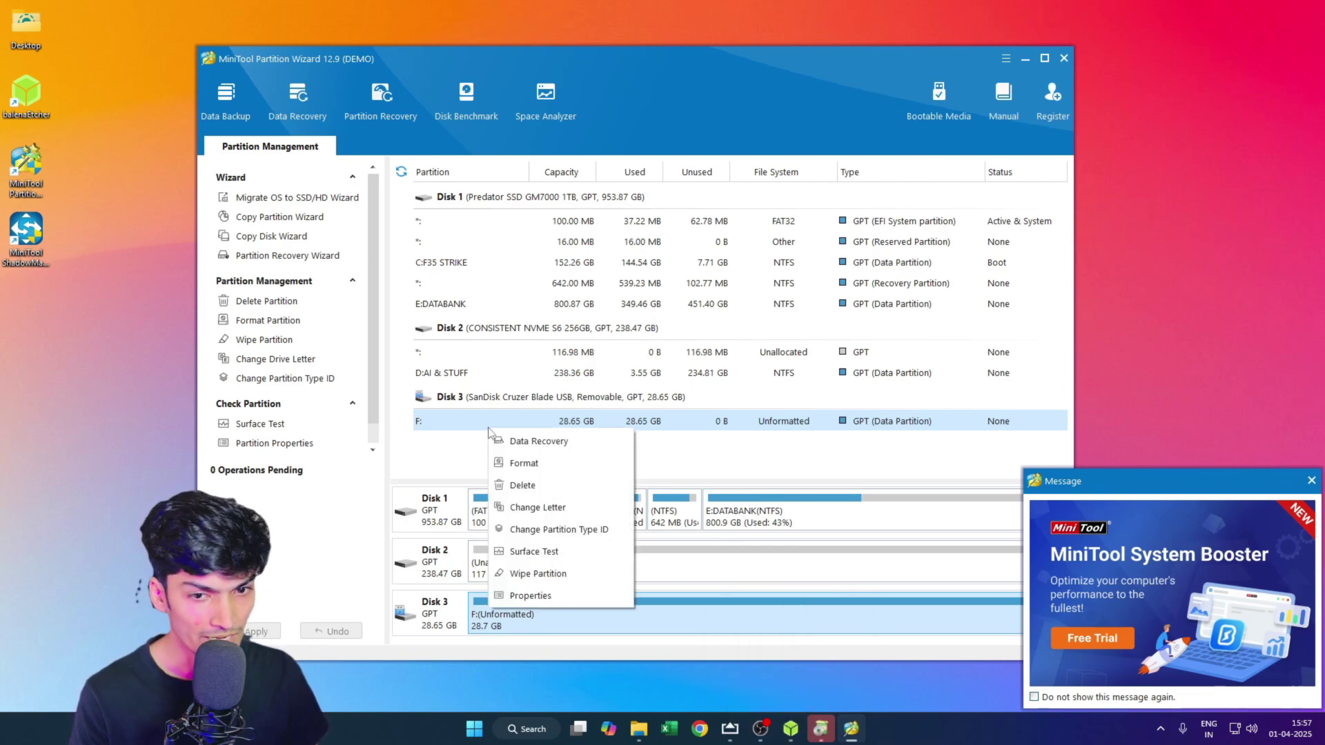
{"action": "left_click", "coordinate": [769, 442]}
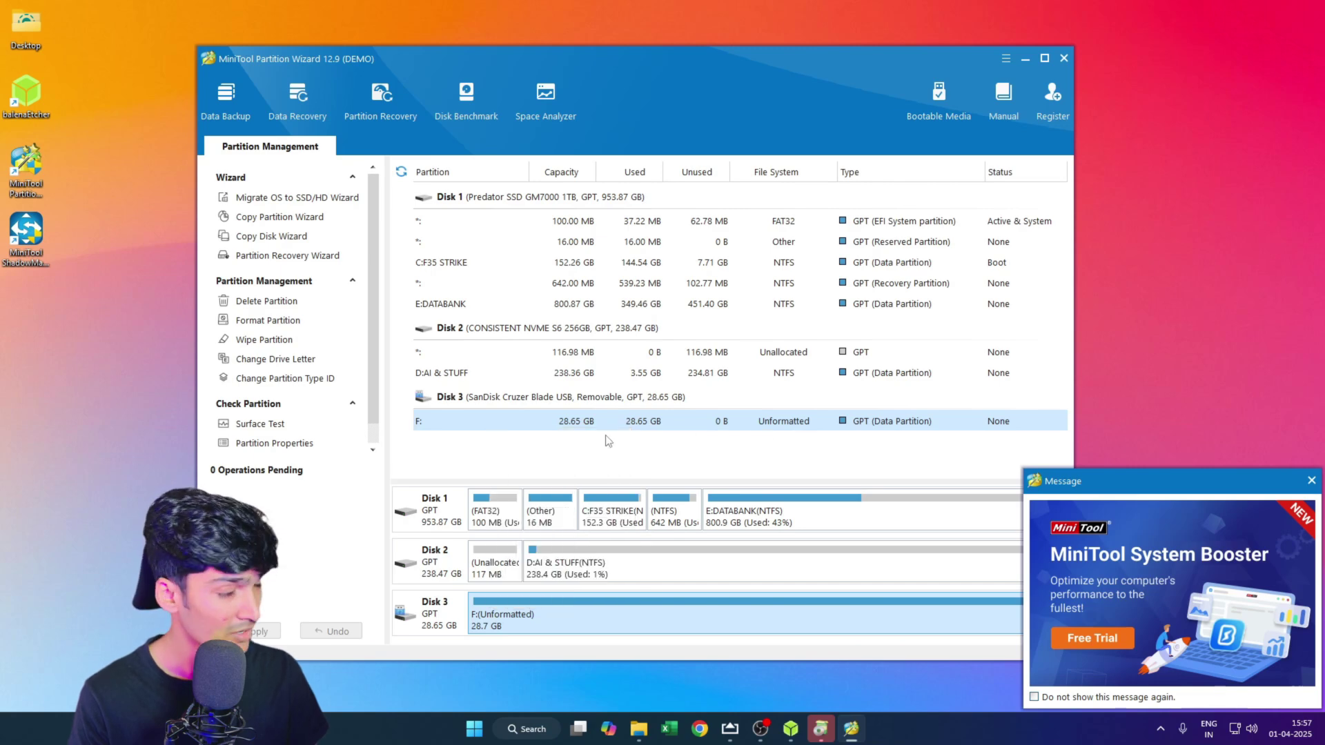
{"action": "right_click", "coordinate": [493, 427]}
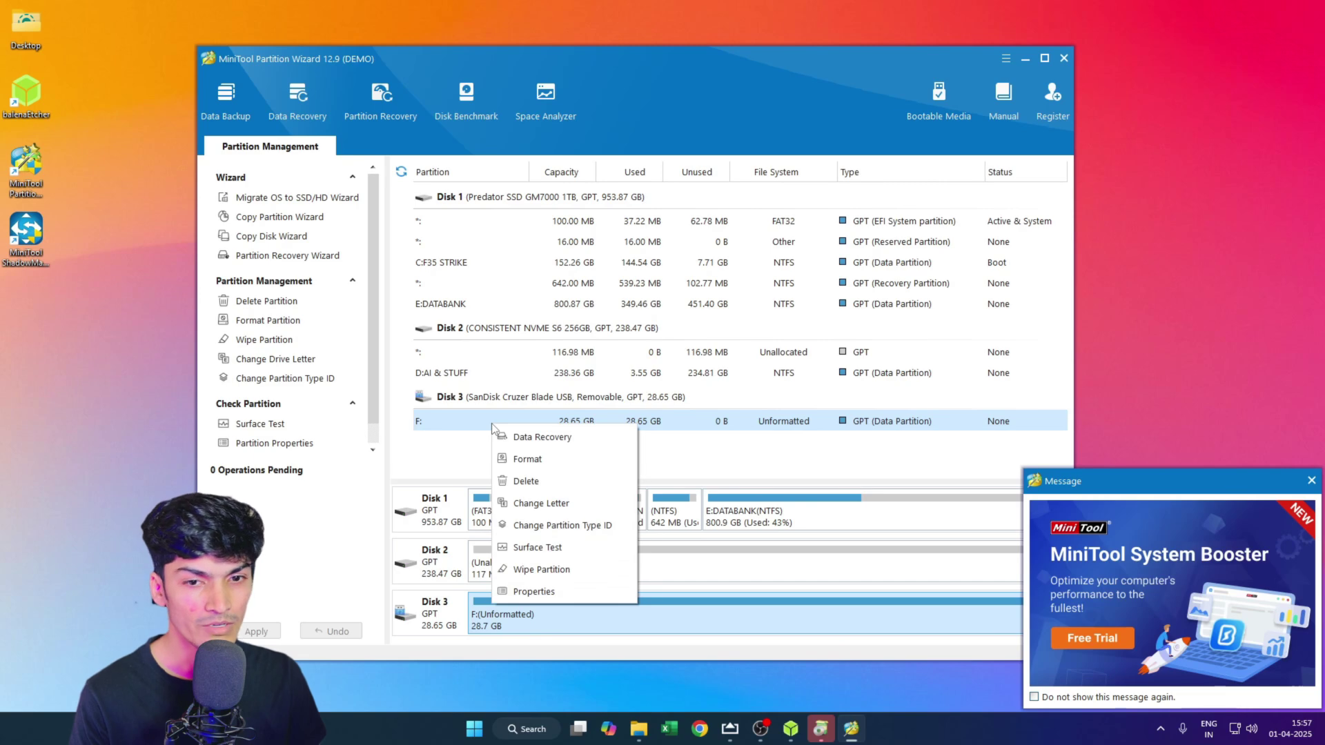
{"action": "left_click", "coordinate": [541, 503]}
{"action": "left_click", "coordinate": [695, 376]}
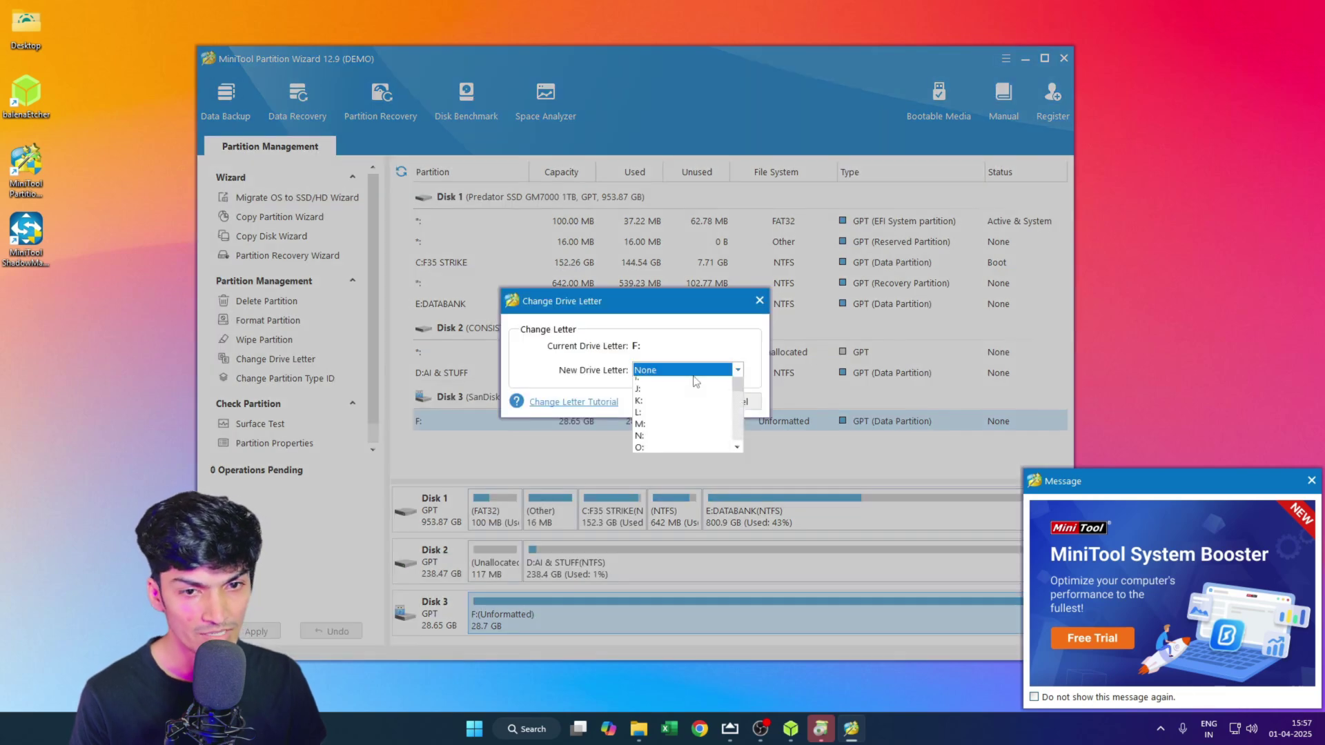
{"action": "left_click", "coordinate": [679, 419]}
{"action": "left_click", "coordinate": [692, 401]}
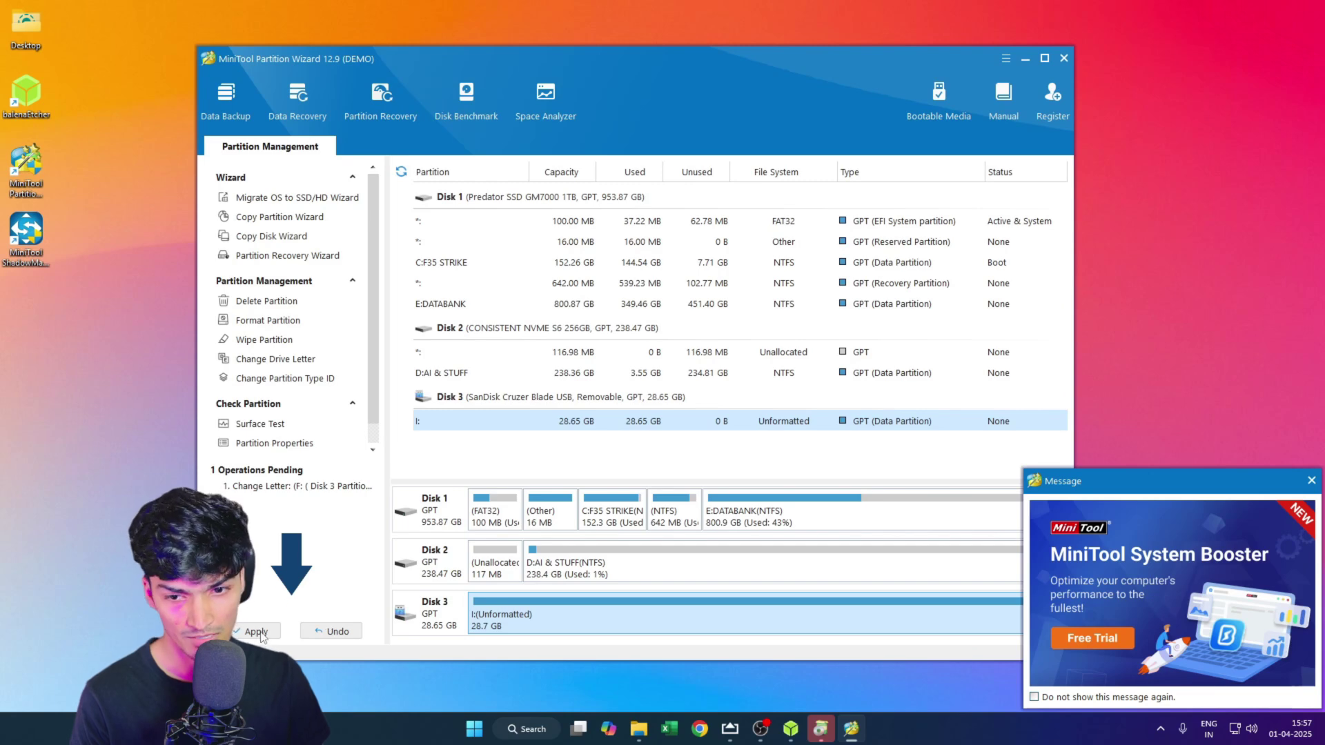
{"action": "left_click", "coordinate": [256, 631]}
{"action": "left_click", "coordinate": [607, 393]}
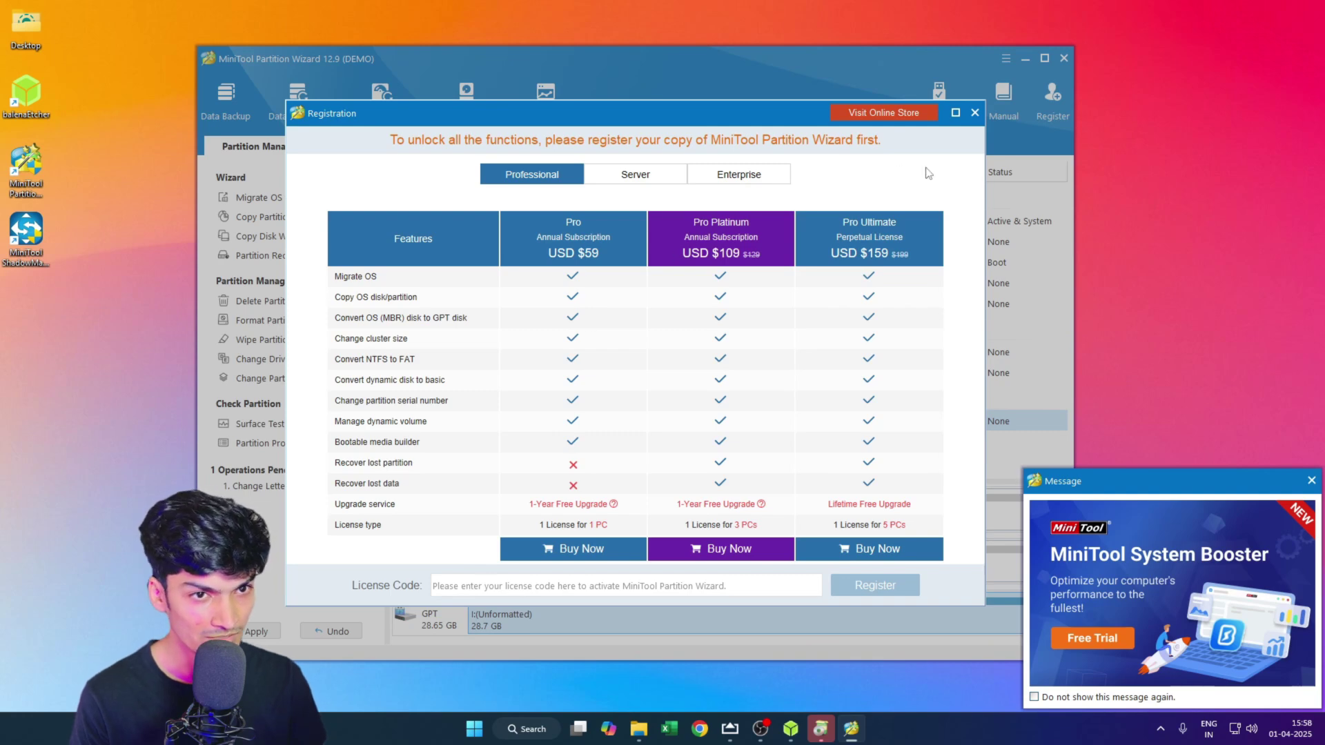
{"action": "left_click", "coordinate": [975, 113]}
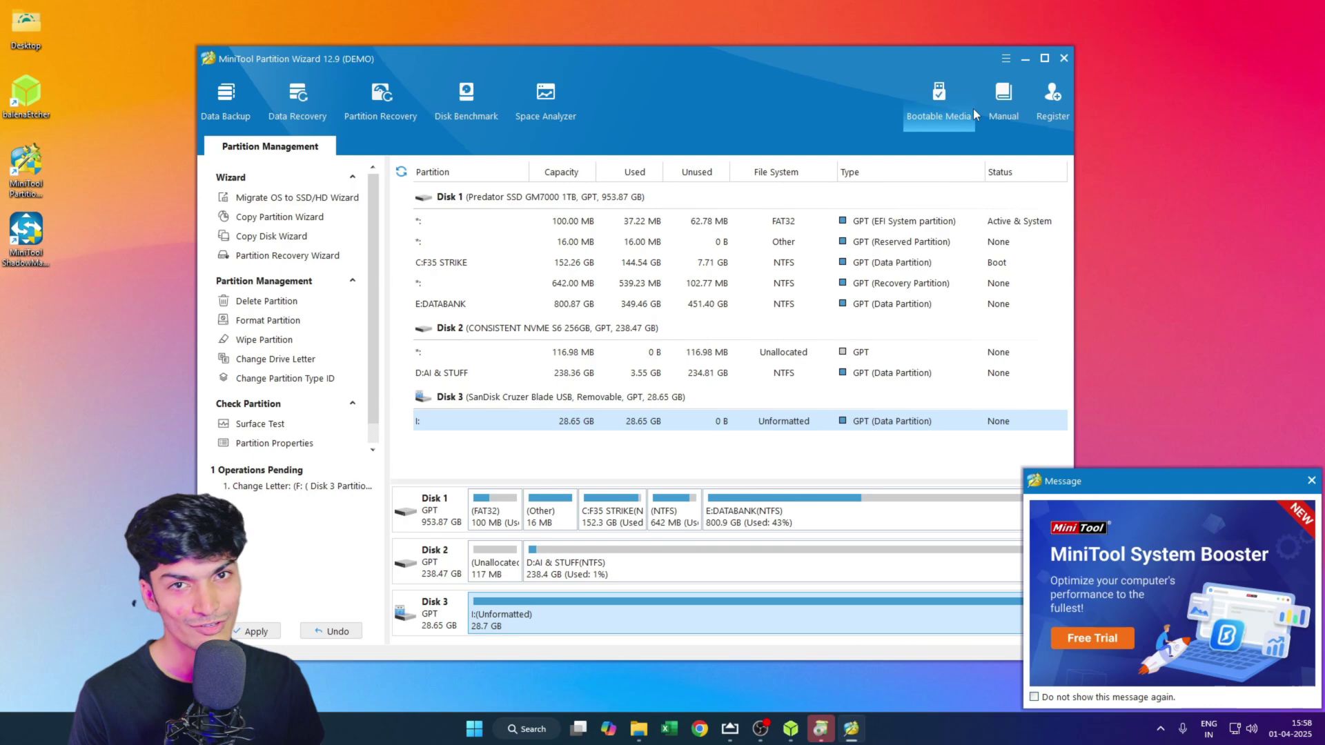
Step: Quit MiniTool Partition Wizard, discarding the pending drive letter change, and close the web page opened by its installer
{"action": "left_click", "coordinate": [1311, 481]}
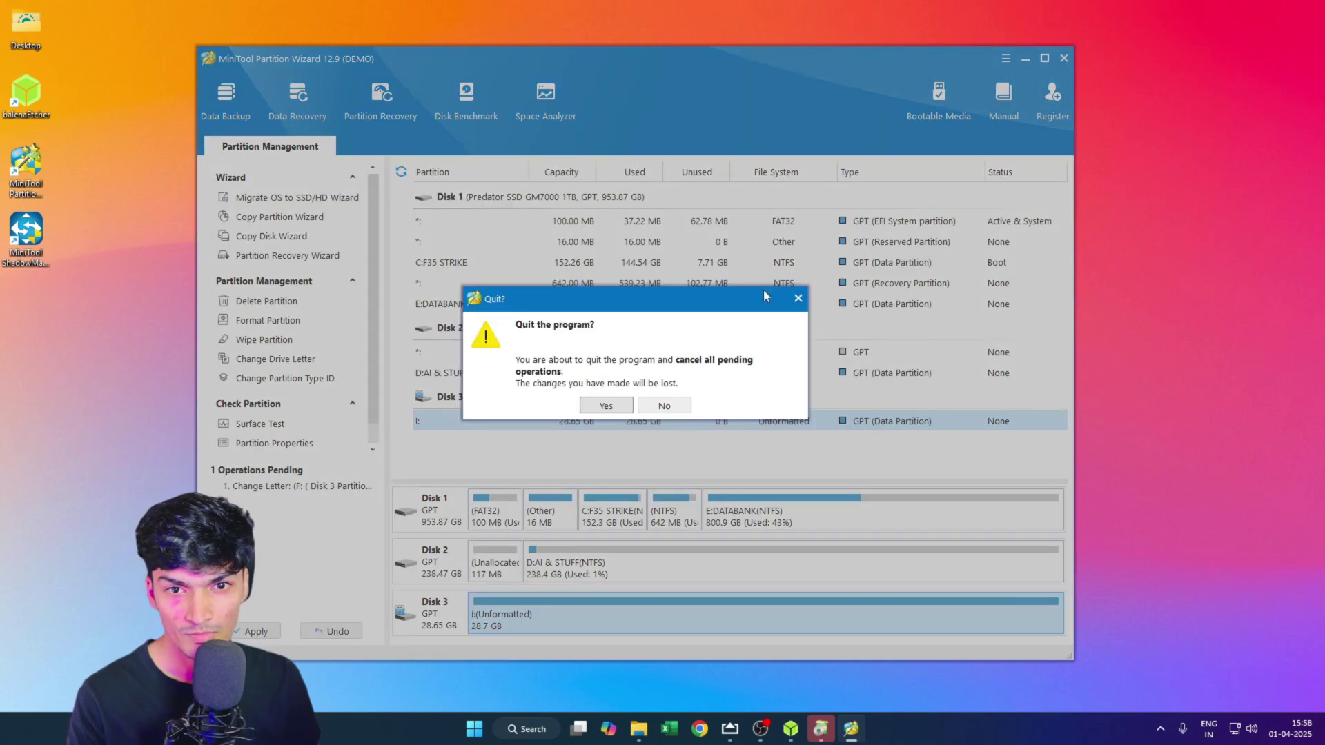
{"action": "left_click", "coordinate": [606, 406]}
{"action": "left_click", "coordinate": [811, 526]}
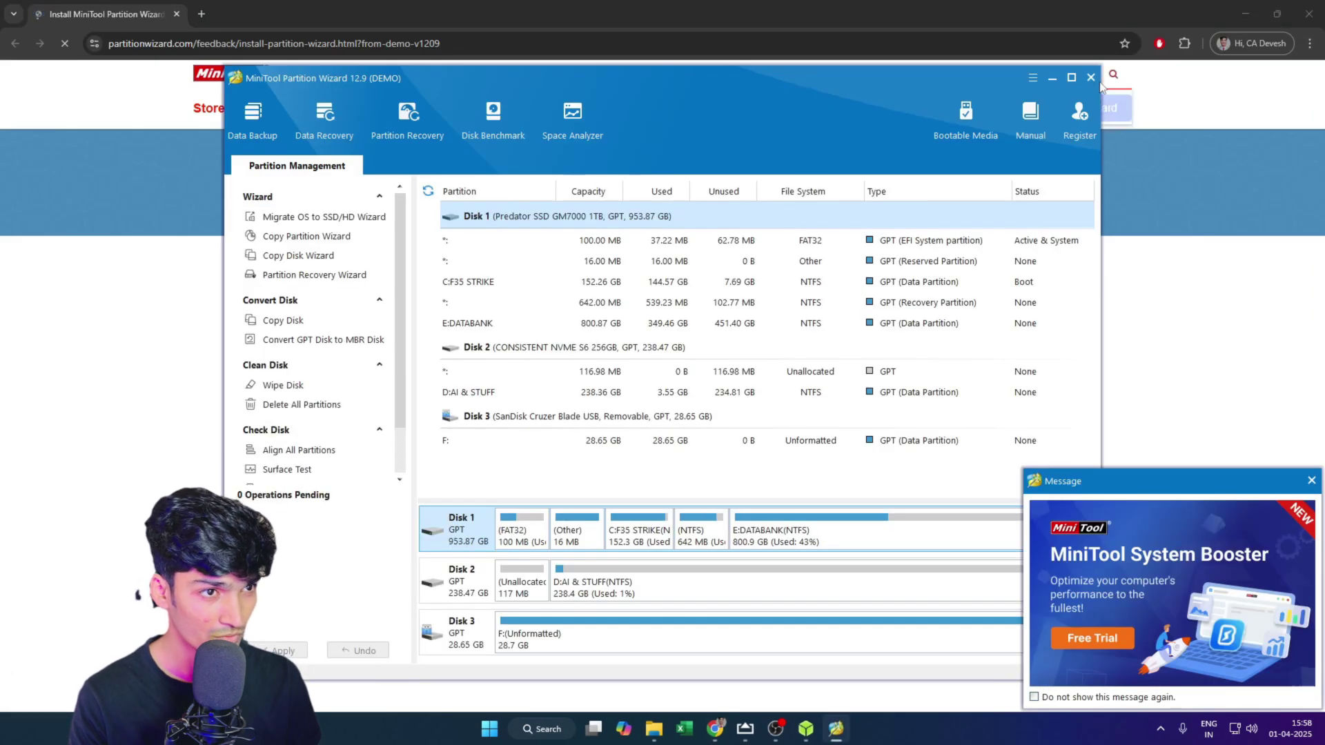
{"action": "left_click", "coordinate": [1094, 78]}
{"action": "left_click", "coordinate": [627, 405]}
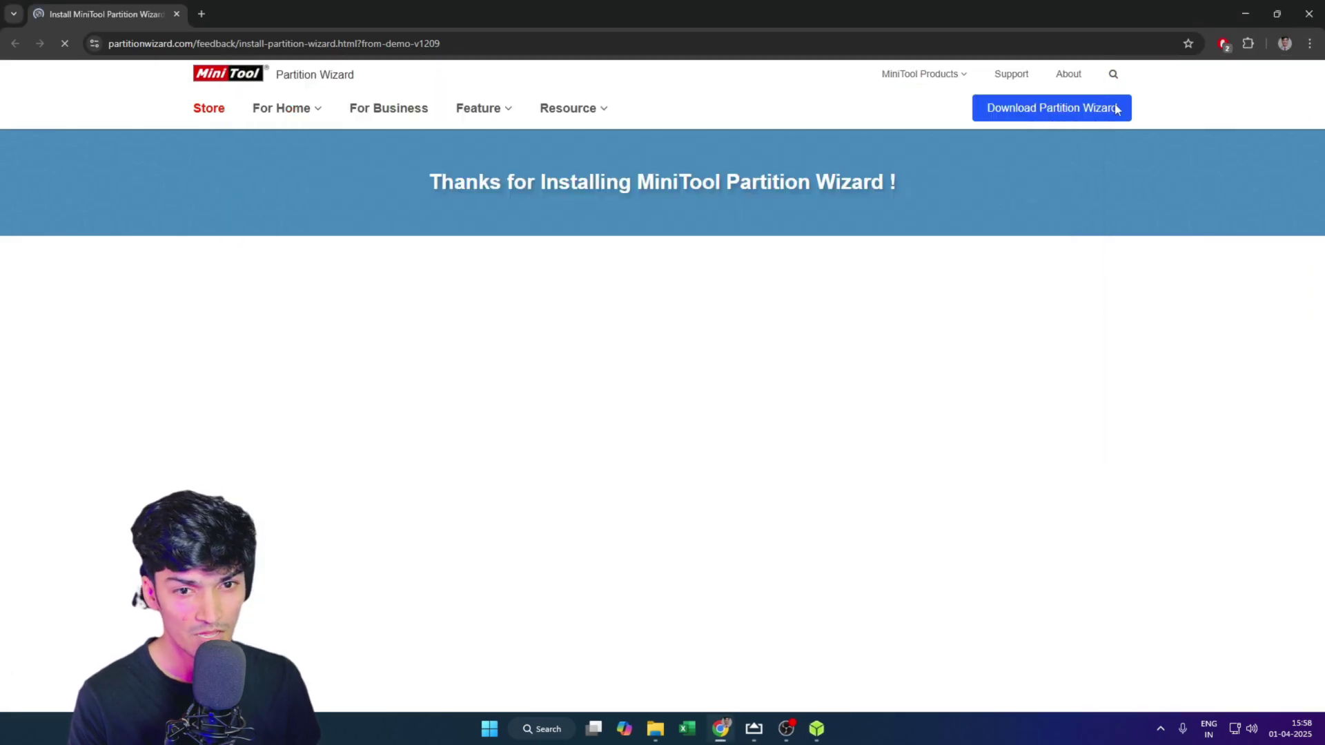
{"action": "key", "text": "alt+F4"}
Step: Open the HacMini folder and run 4. Explorer++ as administrator, placing its window beside the folder
{"action": "double_click", "coordinate": [711, 373]}
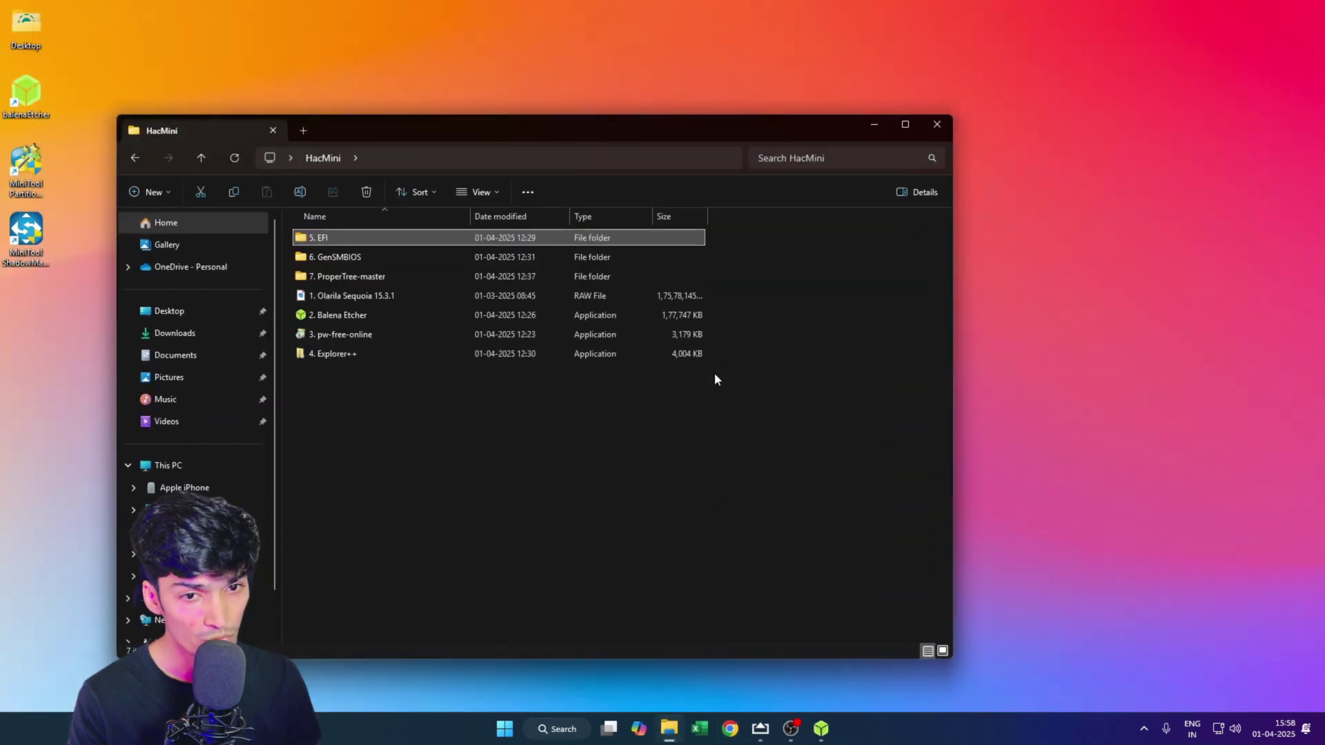
{"action": "right_click", "coordinate": [374, 354]}
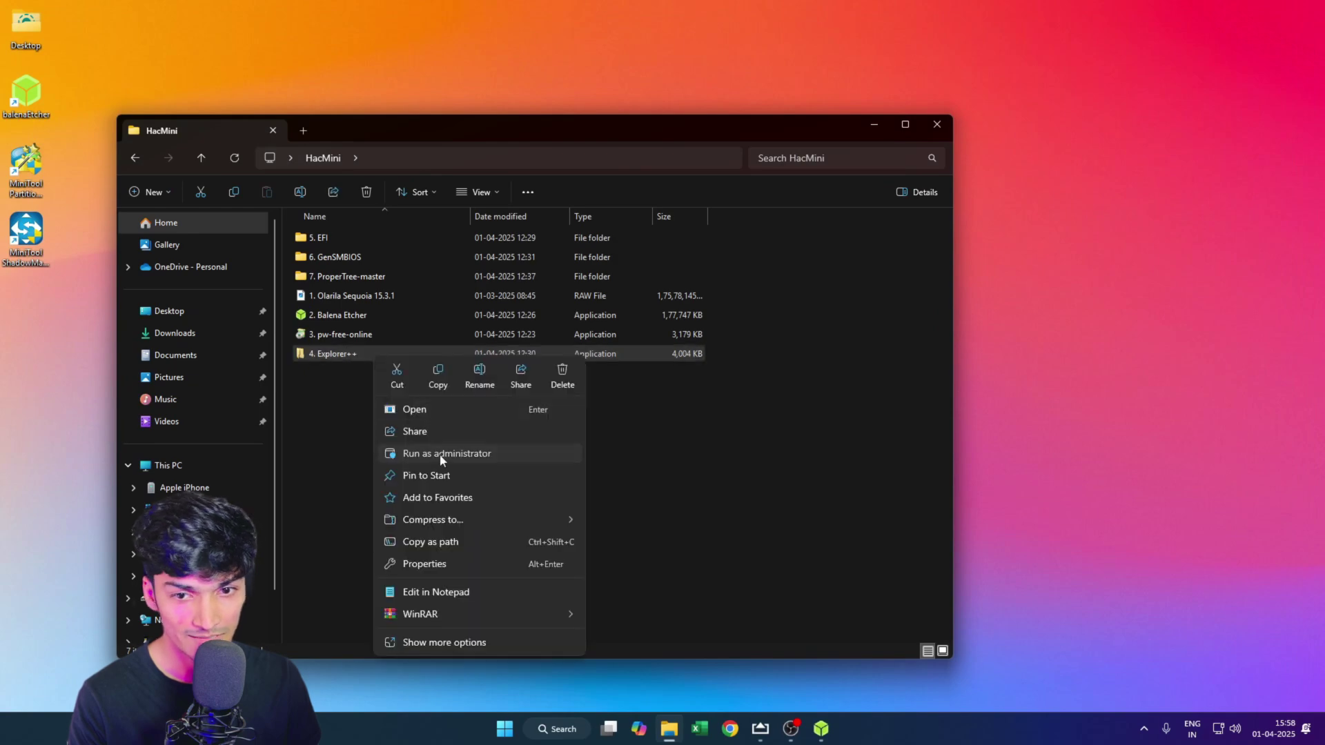
{"action": "left_click", "coordinate": [442, 453]}
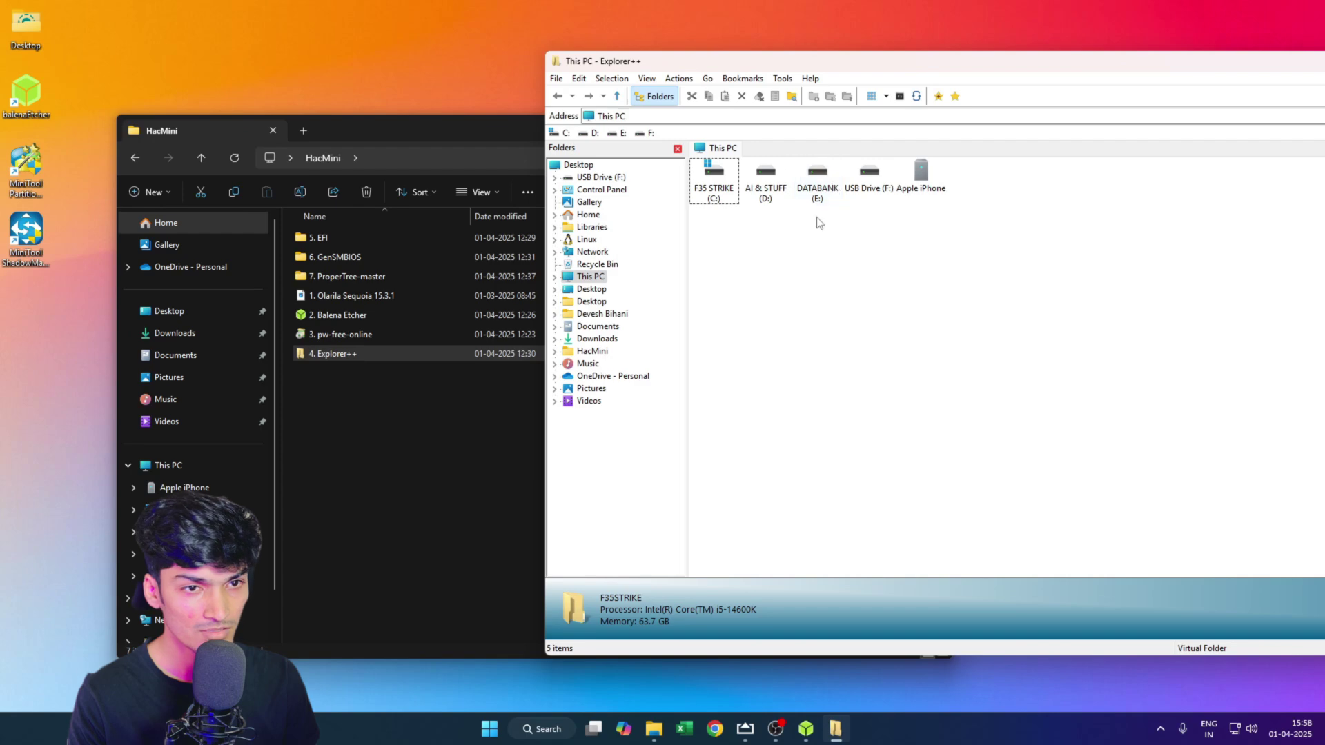
{"action": "left_click_drag", "start_coordinate": [703, 64], "coordinate": [612, 76]}
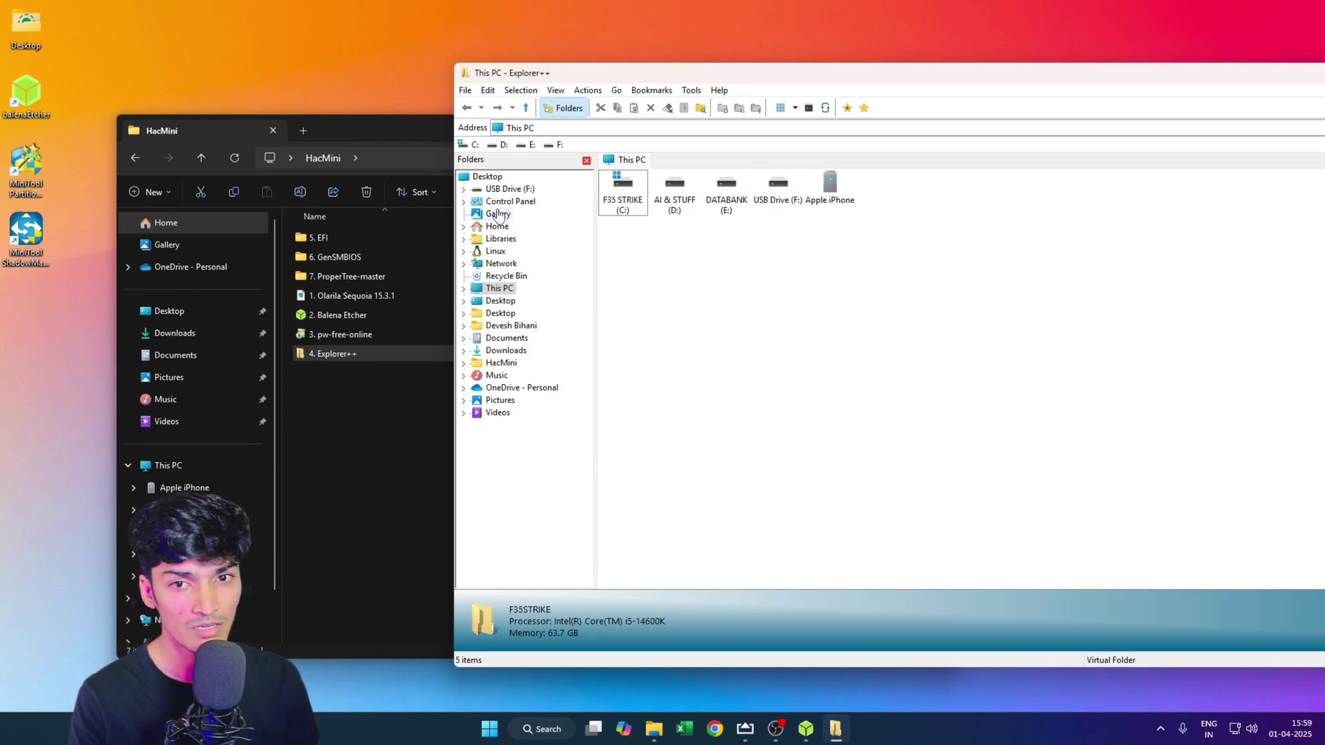
Step: Copy the 5. EFI folder from HacMini and try to open USB Drive (F:) in Explorer++
{"action": "right_click", "coordinate": [340, 238]}
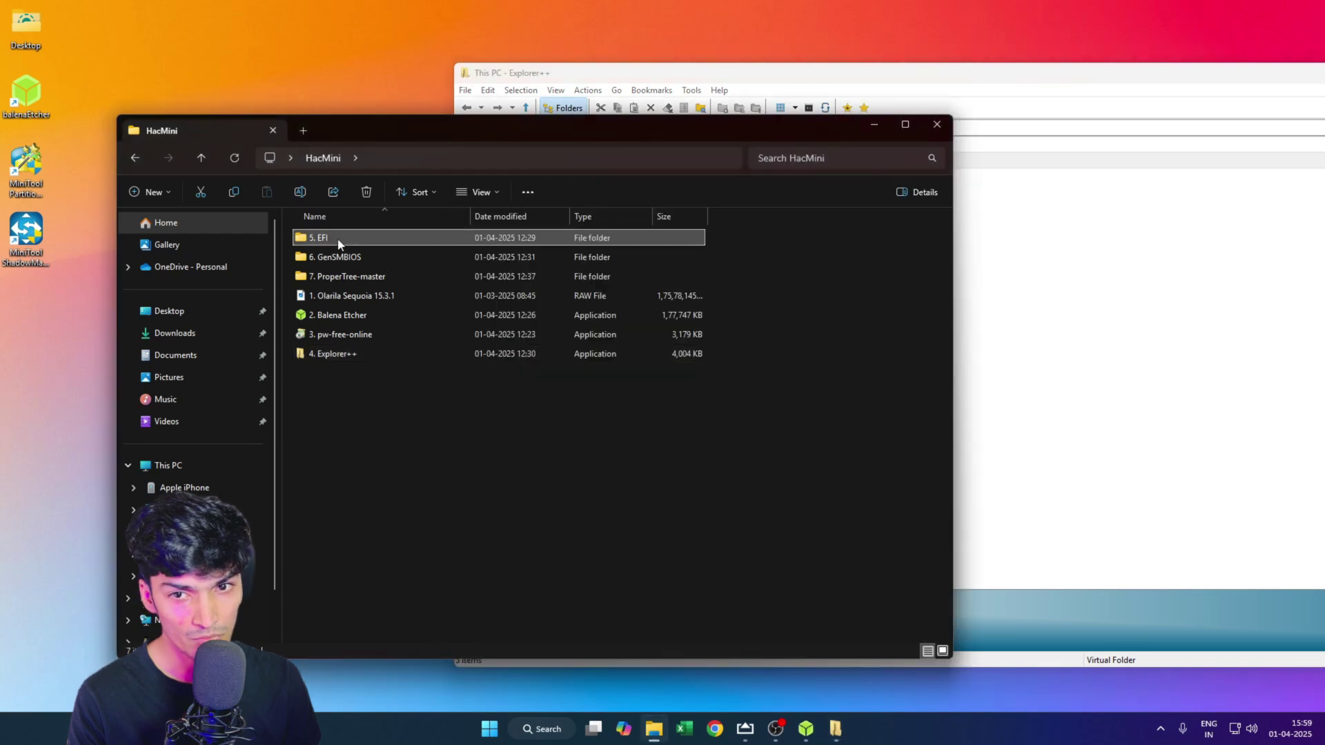
{"action": "left_click", "coordinate": [401, 274]}
{"action": "left_click", "coordinate": [1206, 293]}
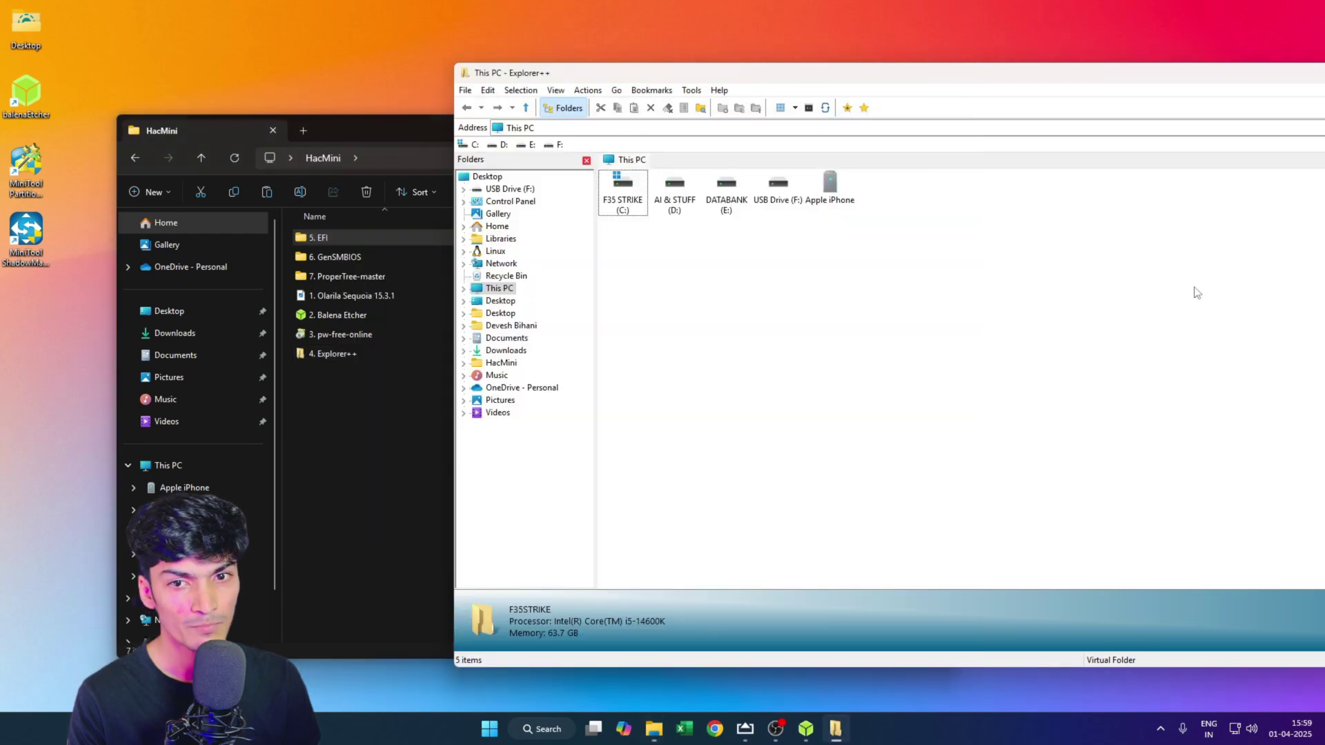
{"action": "left_click", "coordinate": [785, 199]}
{"action": "double_click", "coordinate": [785, 199]}
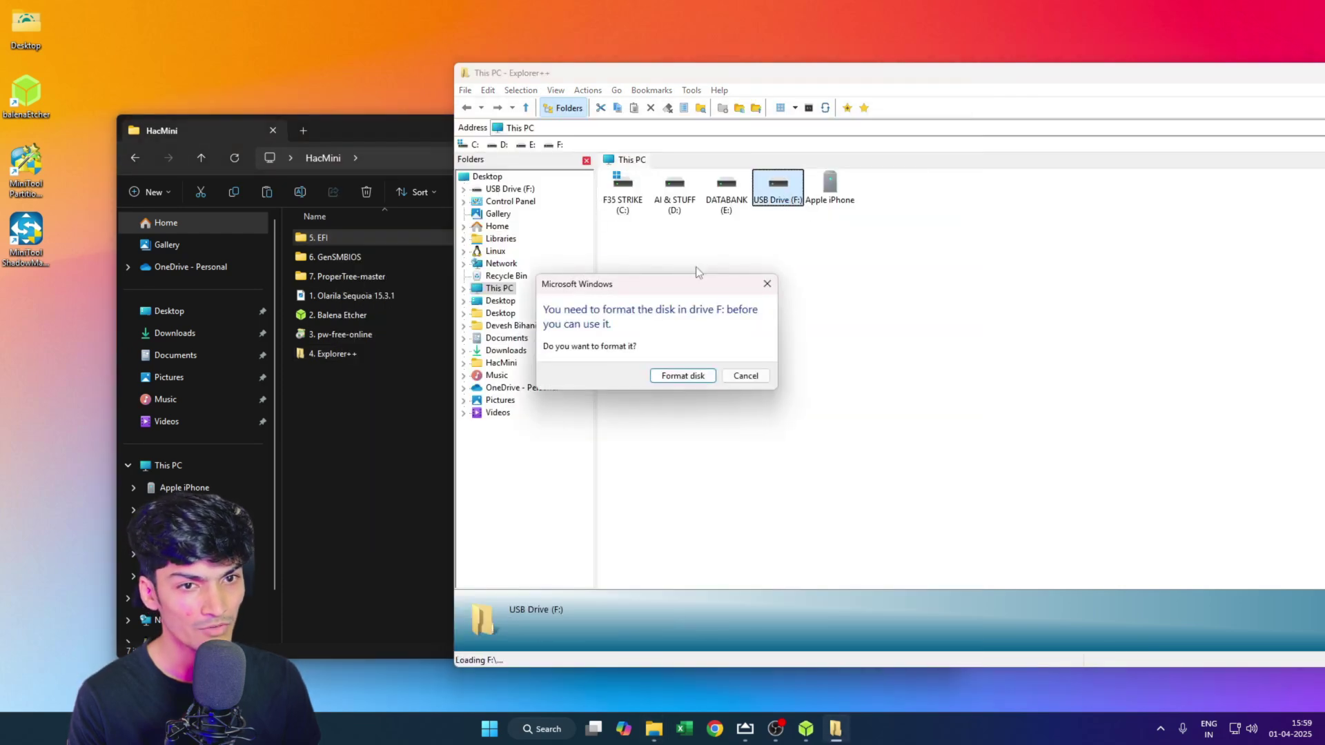
{"action": "left_click", "coordinate": [705, 377]}
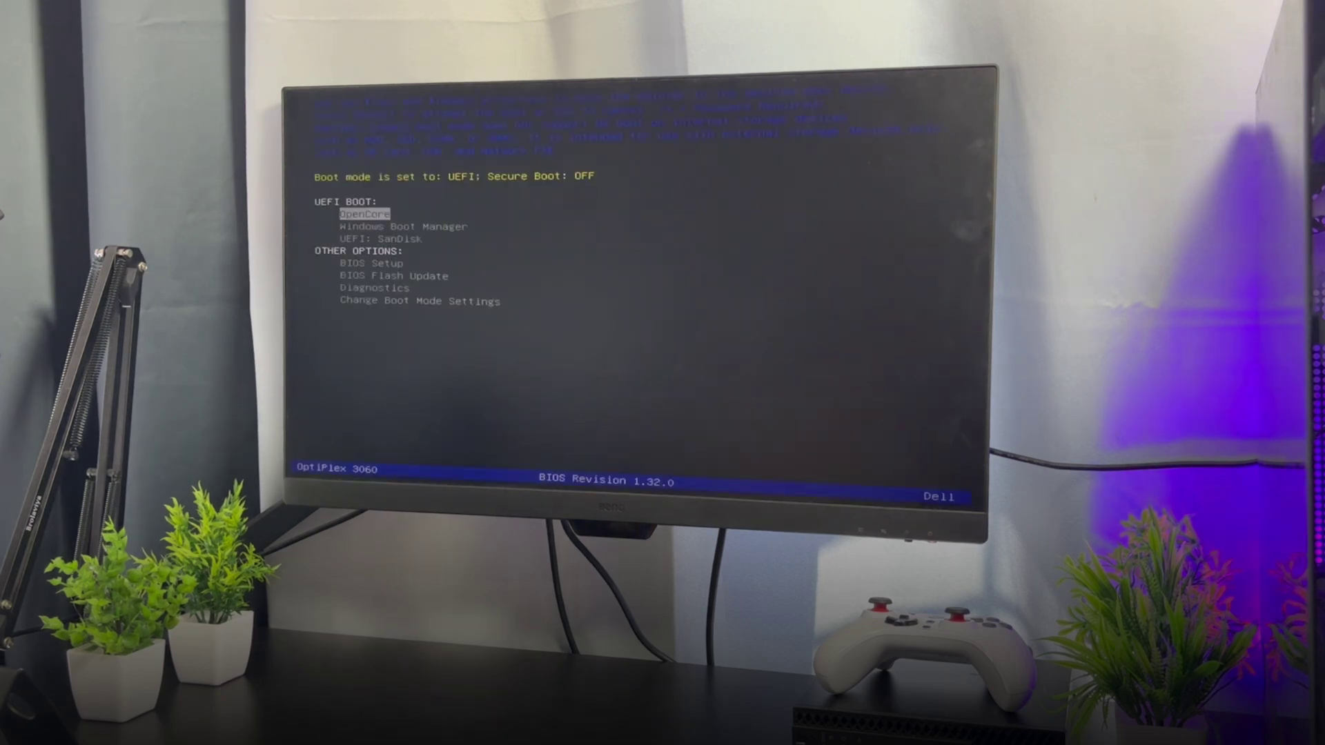
Step: Boot the target computer from the UEFI: SanDisk entry and start the red Apple installer entry
{"action": "key", "text": "Down"}
{"action": "key", "text": "Down"}
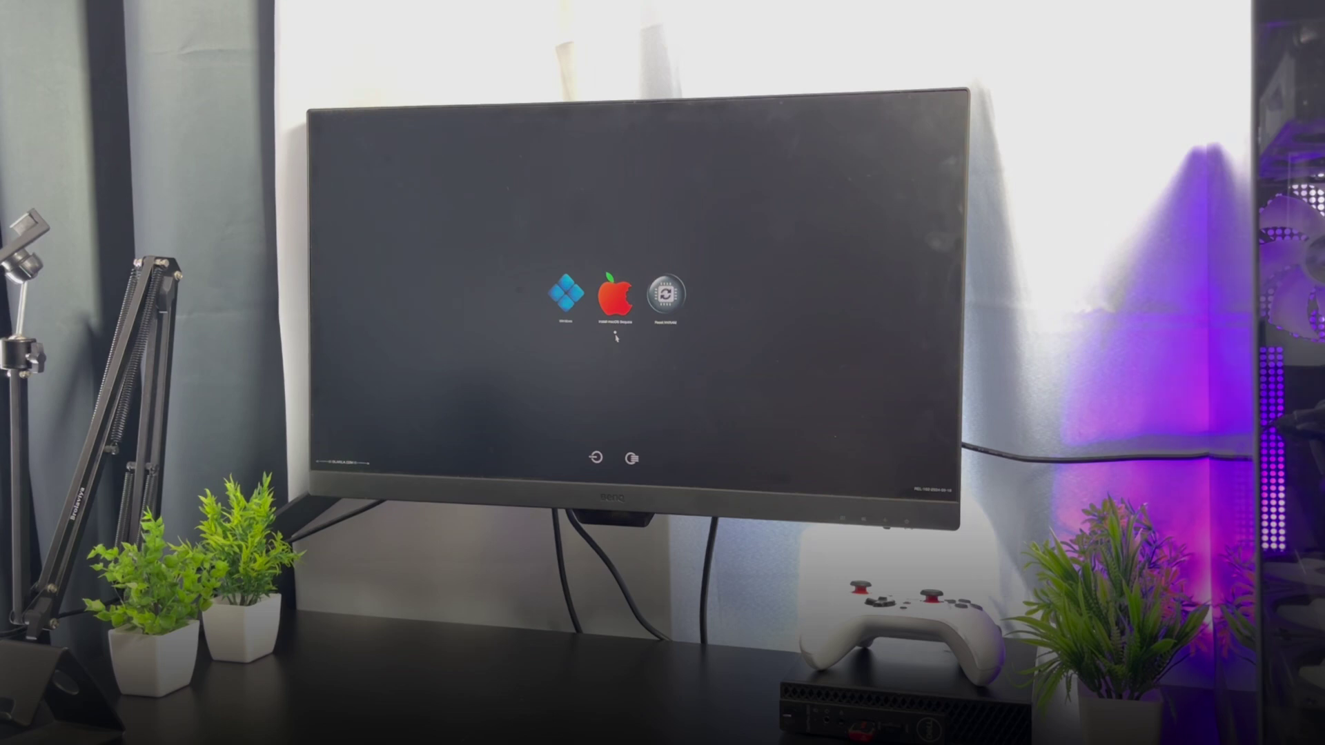
{"action": "key", "text": "Return"}
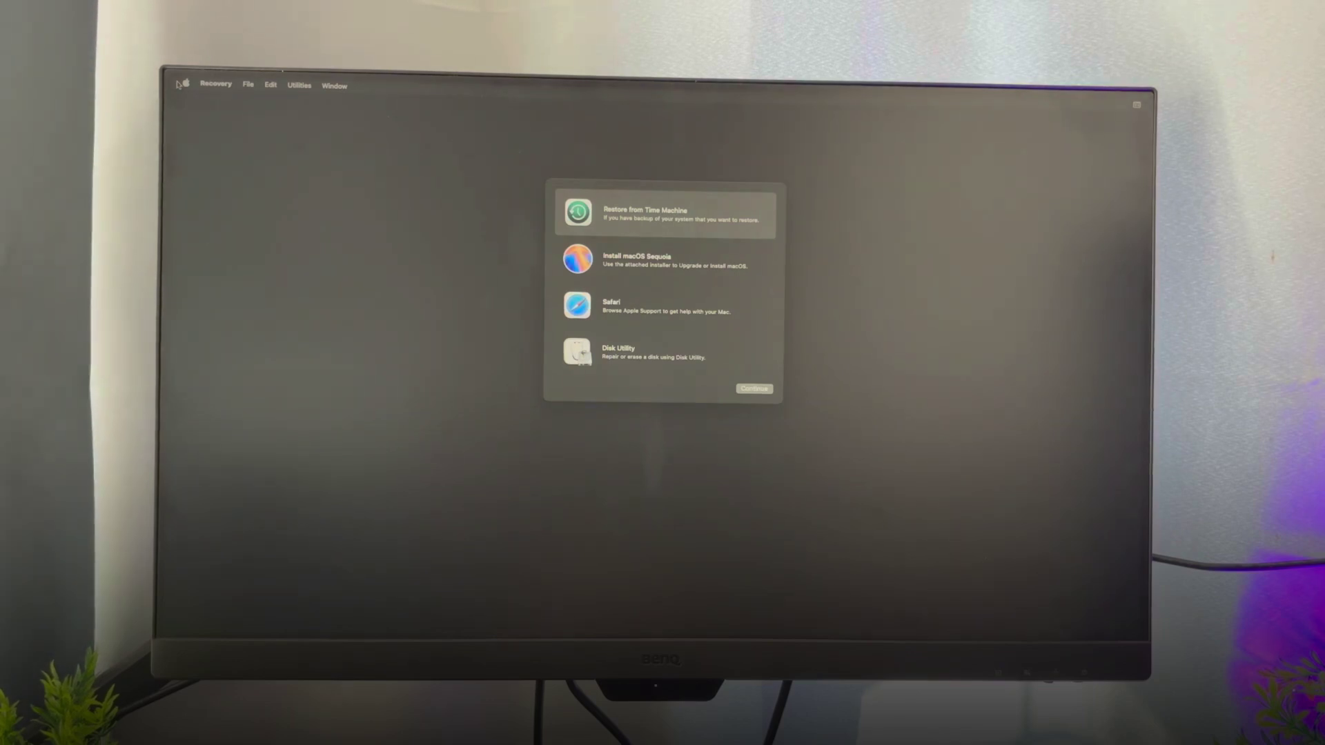
Step: Open Disk Utility from macOS Recovery and have it show all devices
{"action": "left_click", "coordinate": [303, 86]}
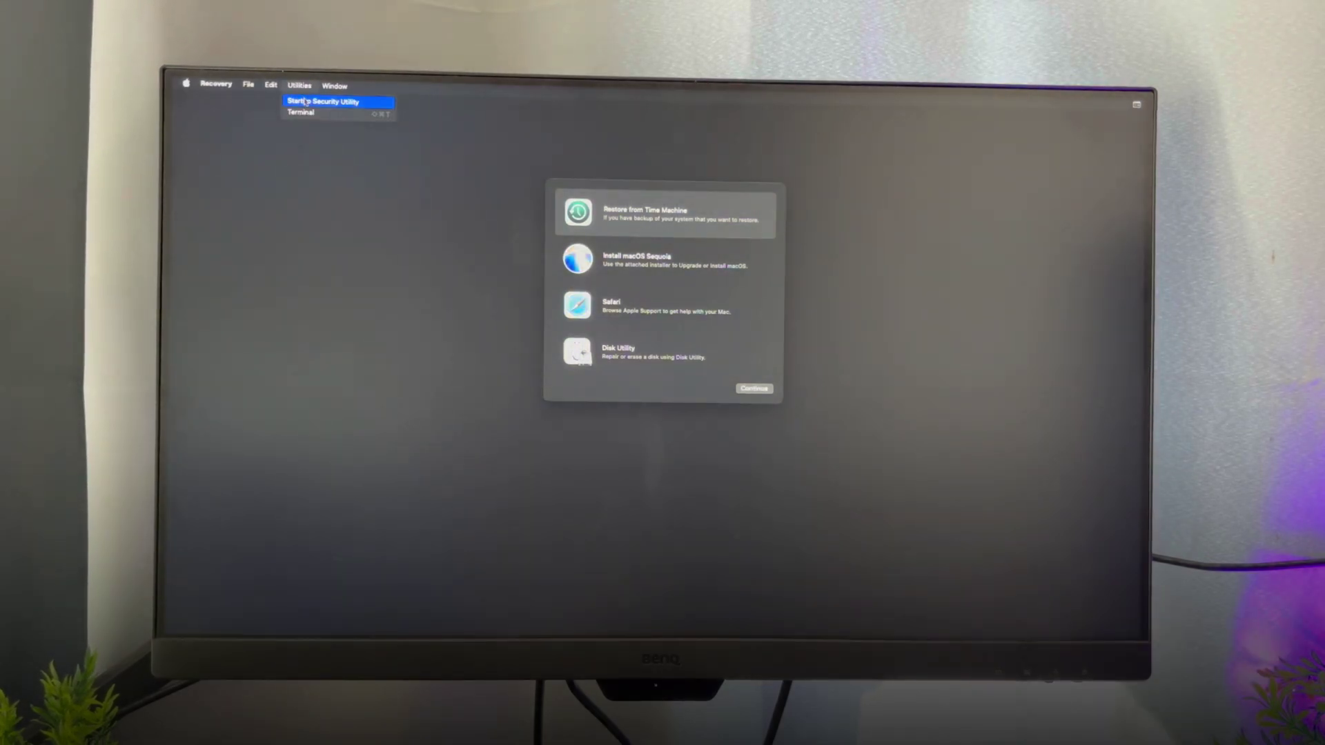
{"action": "left_click", "coordinate": [617, 352]}
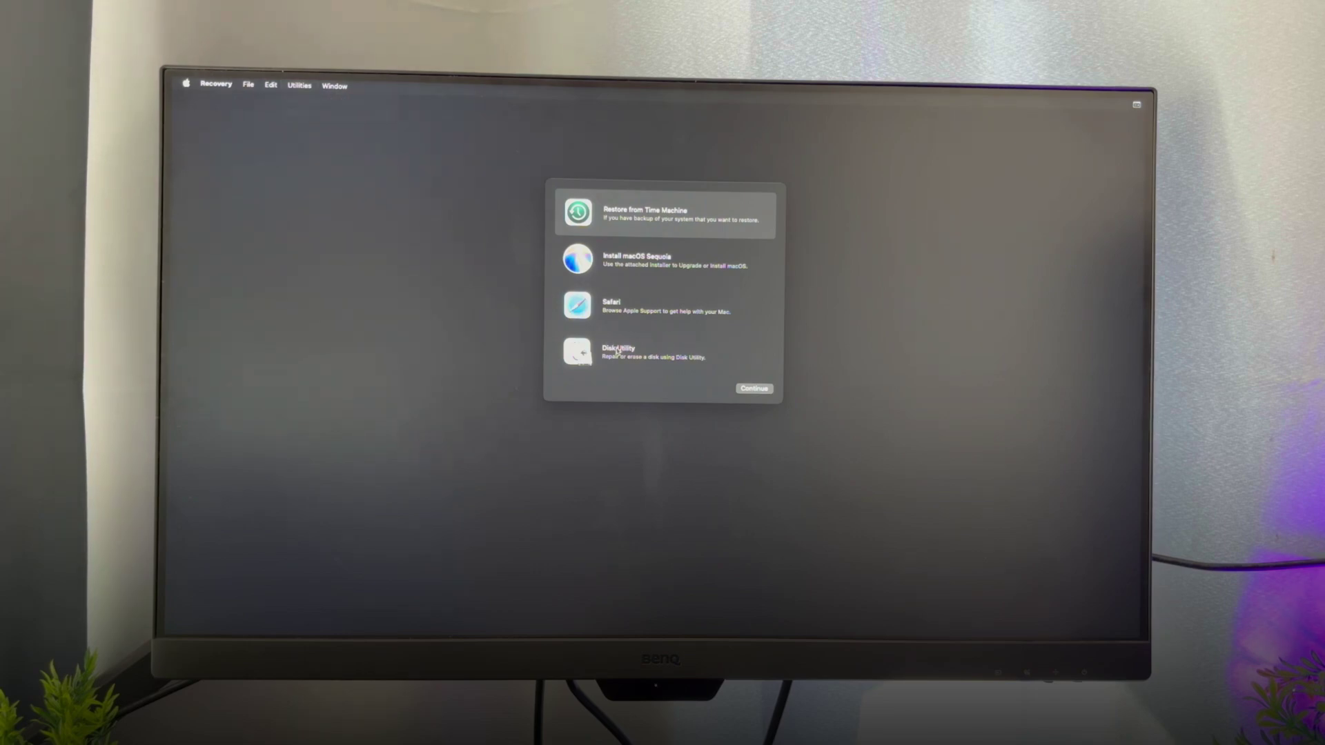
{"action": "left_click", "coordinate": [619, 353]}
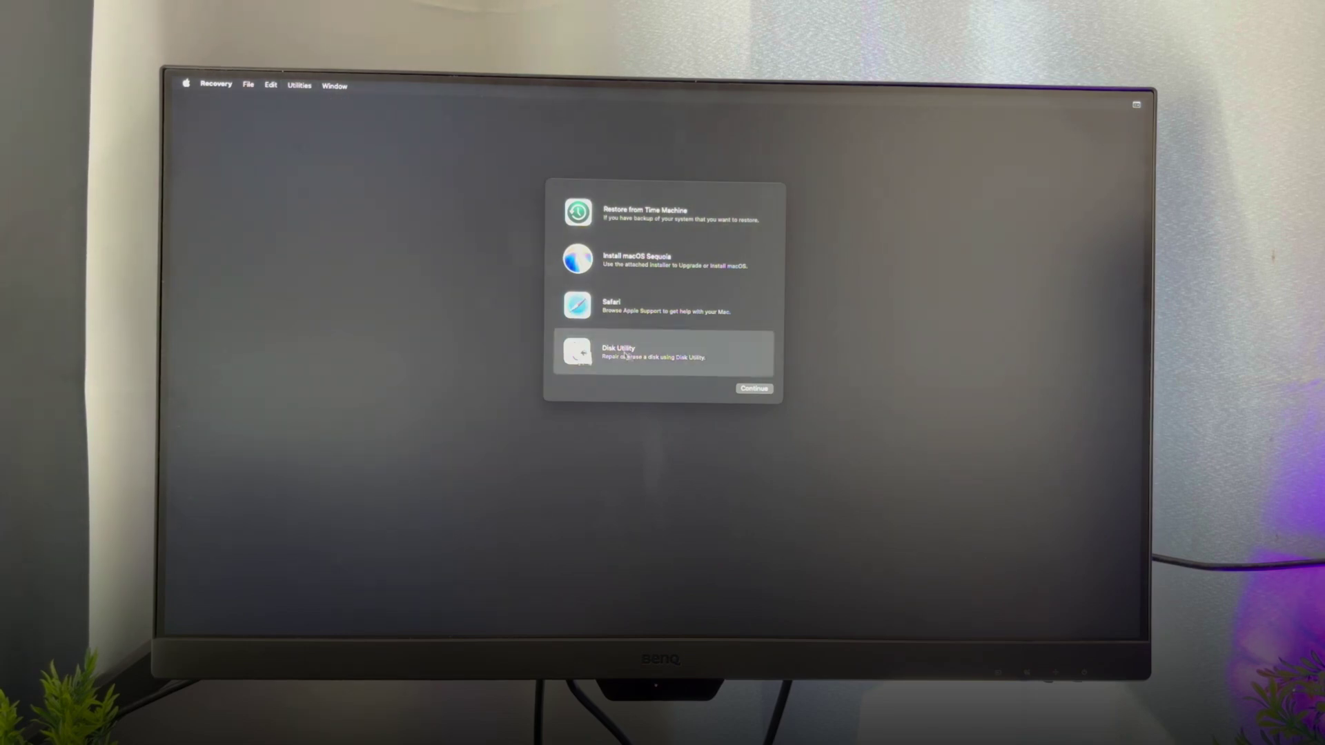
{"action": "left_click", "coordinate": [753, 389]}
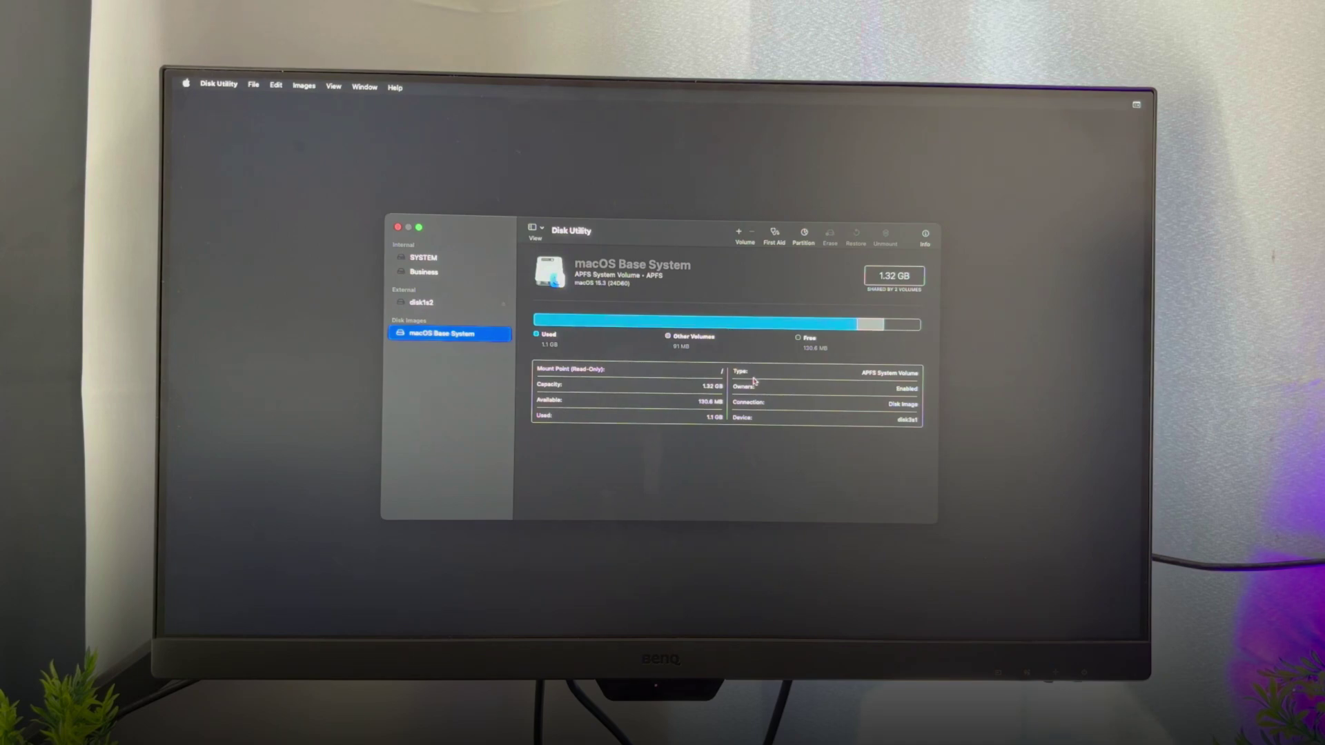
{"action": "left_click", "coordinate": [334, 87]}
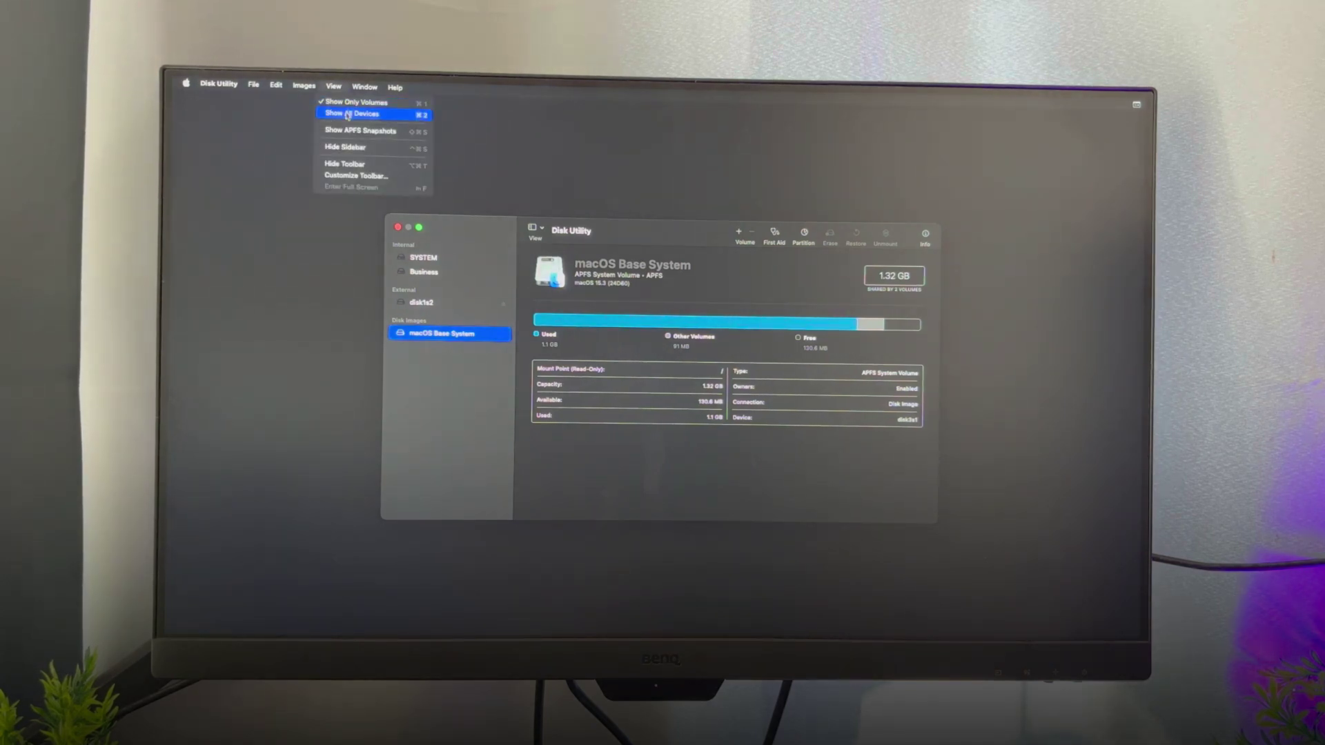
{"action": "left_click", "coordinate": [346, 112]}
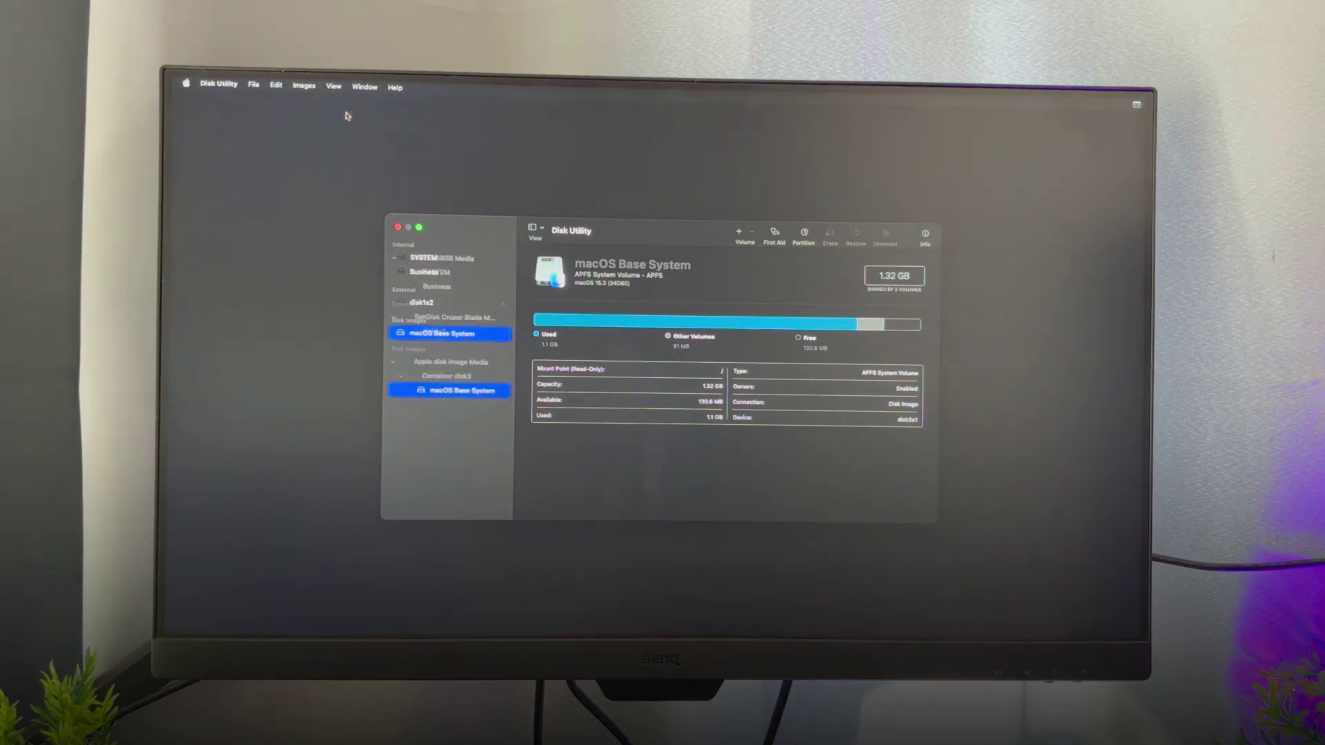
Step: Erase the MAS 256GB Media disk with the name MacMini, APFS format and GUID Partition Map scheme
{"action": "left_click", "coordinate": [452, 259]}
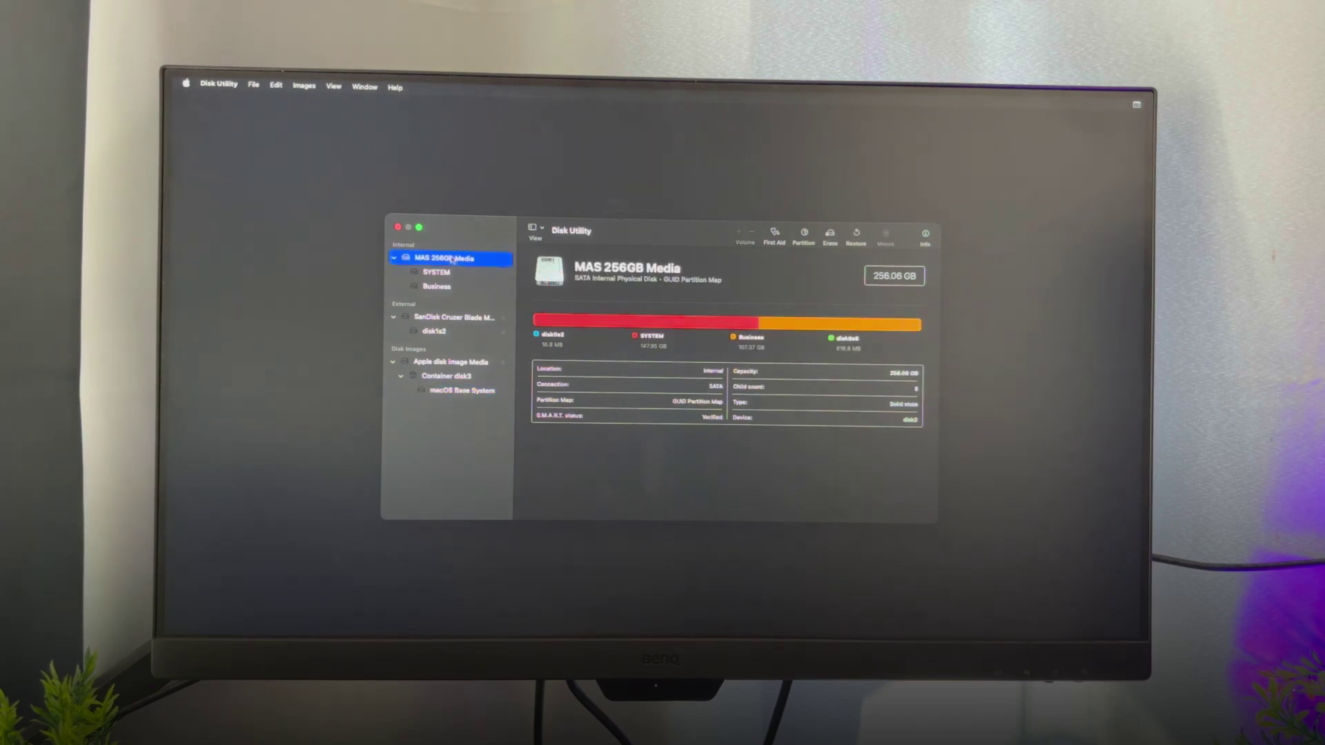
{"action": "left_click", "coordinate": [829, 236]}
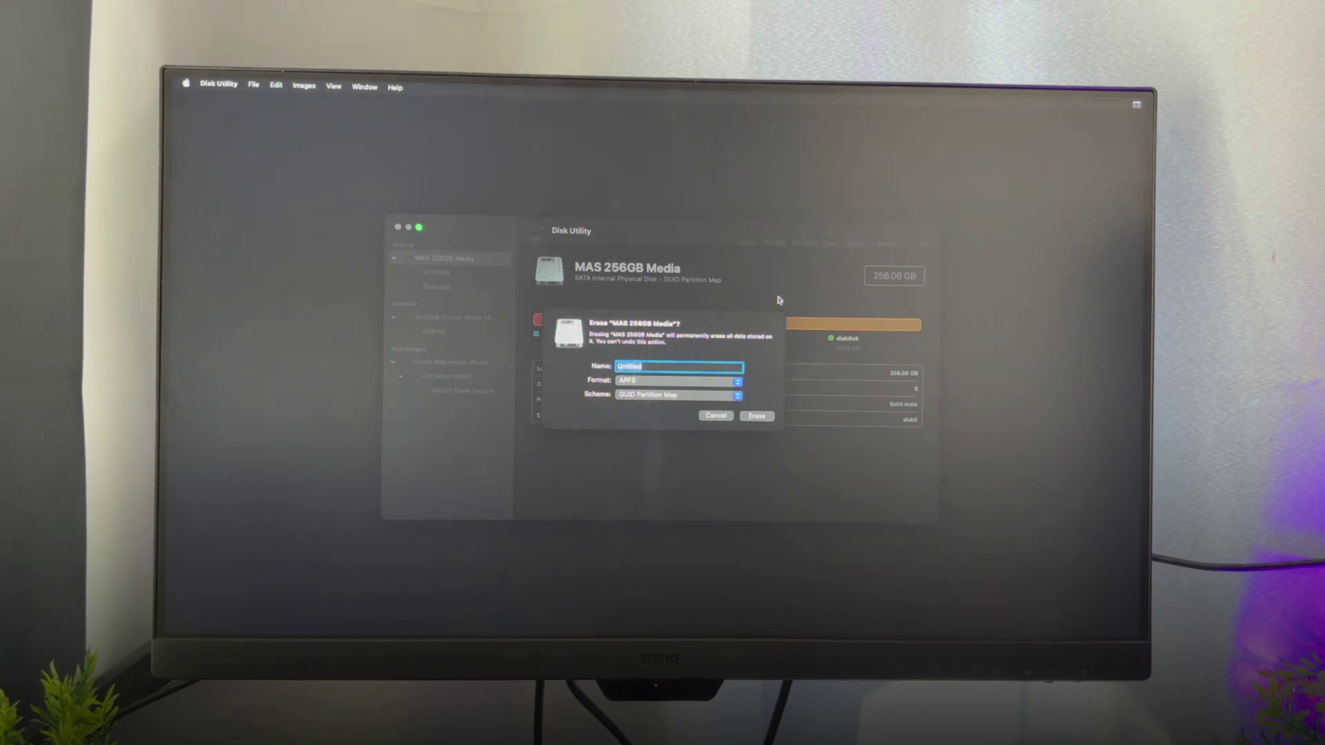
{"action": "type", "text": "MacMini"}
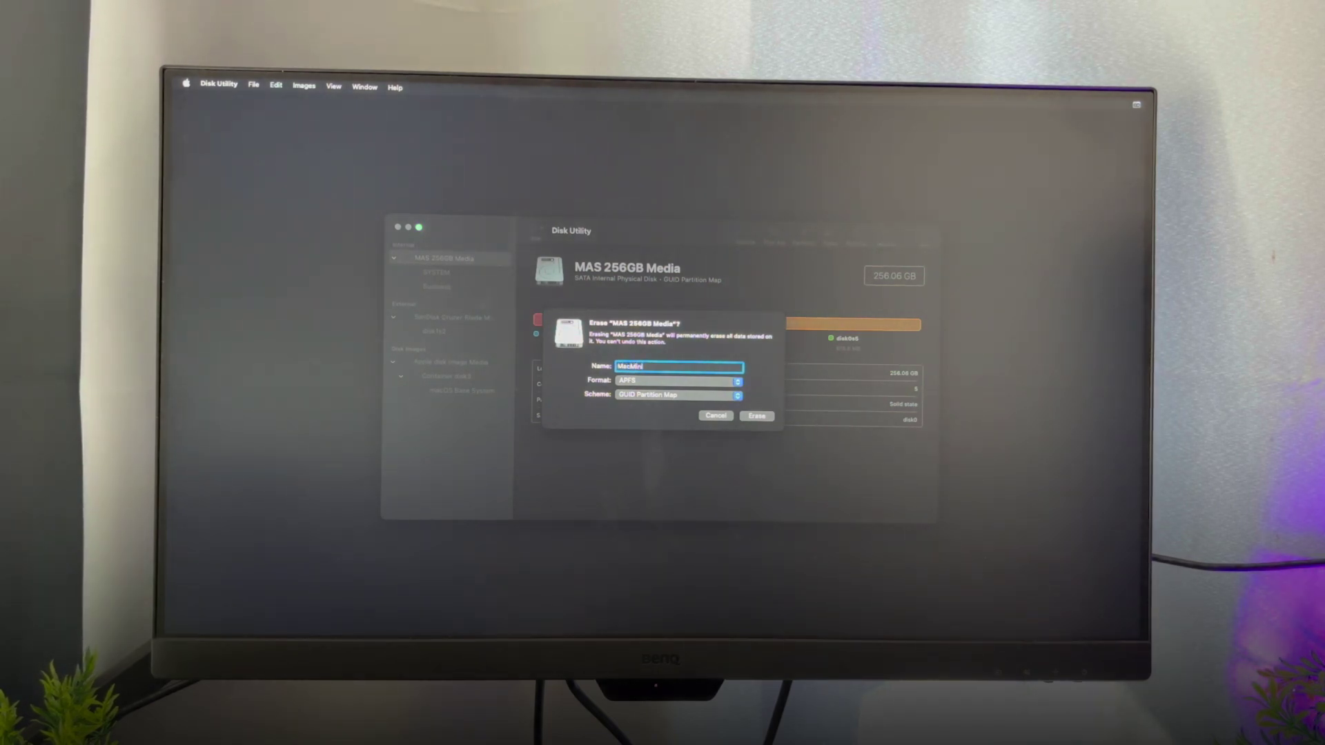
{"action": "left_click", "coordinate": [759, 418]}
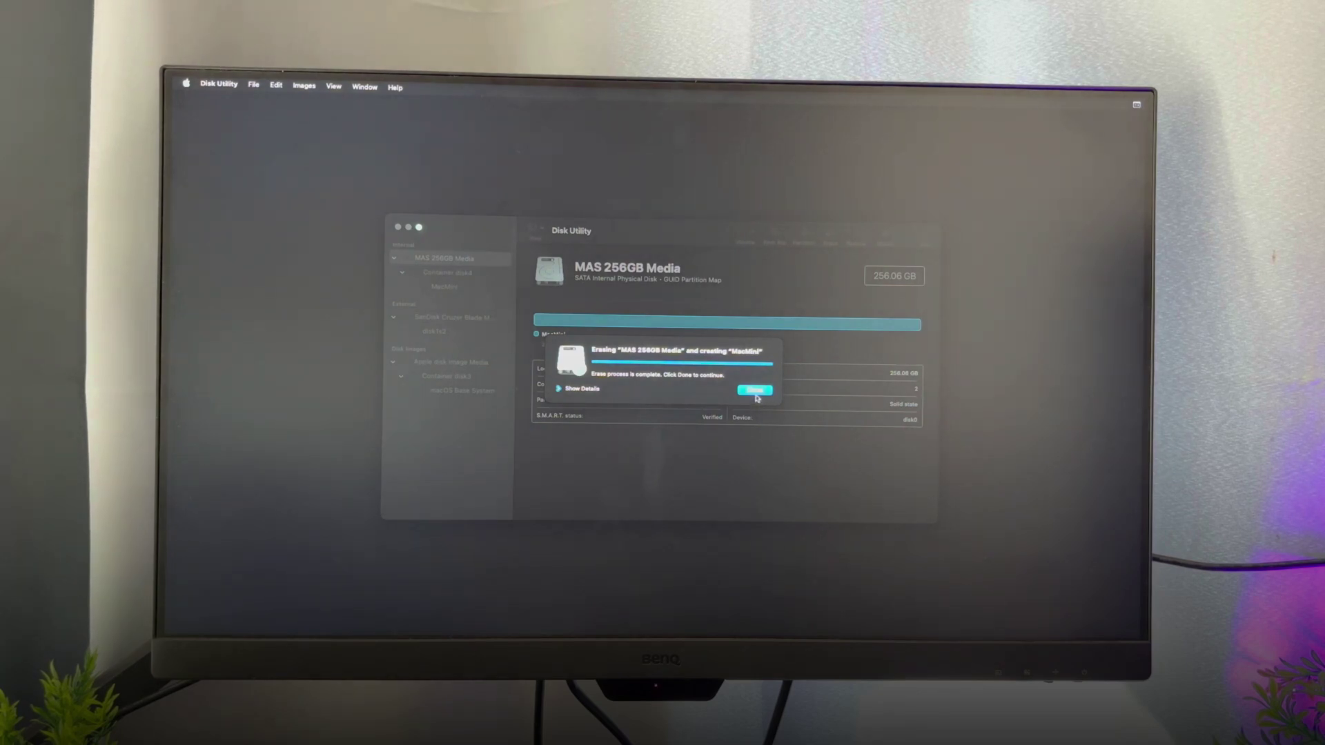
{"action": "left_click", "coordinate": [755, 391]}
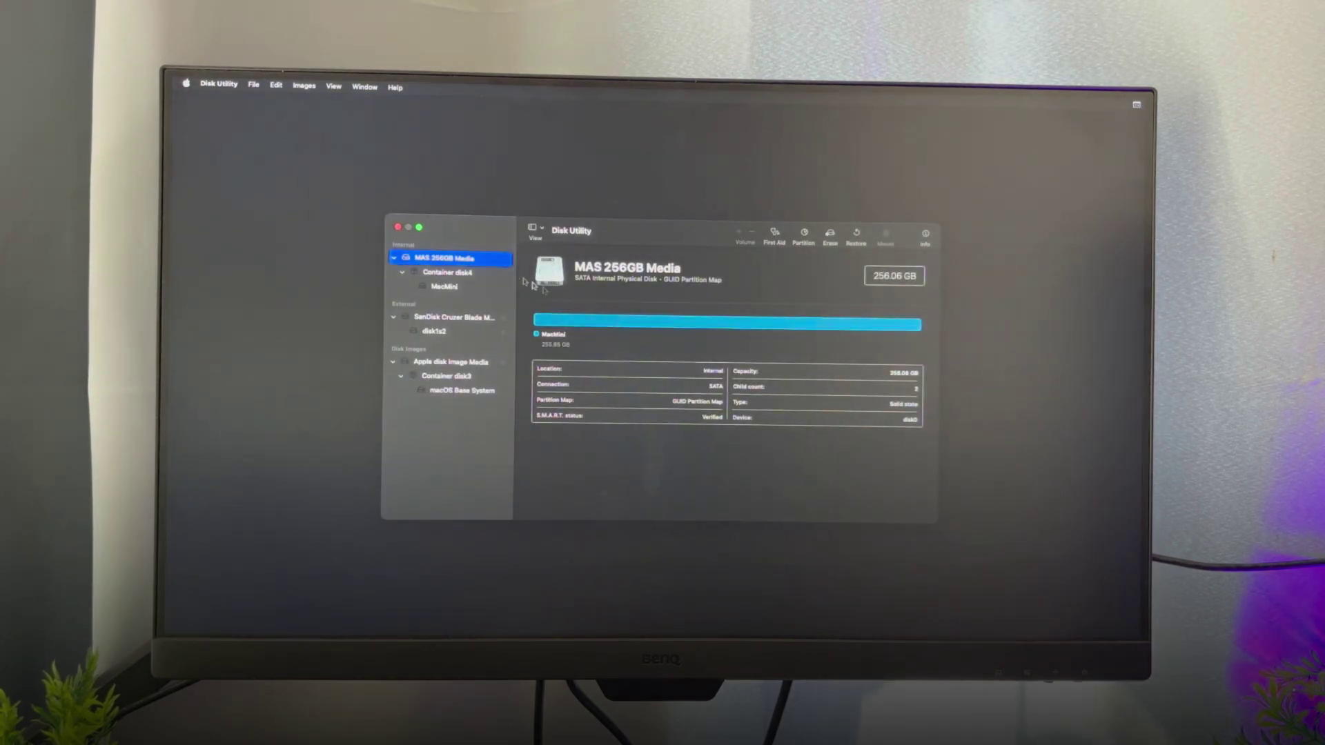
Step: Close Disk Utility and start Install macOS Sequoia, continuing past its opening screen
{"action": "left_click", "coordinate": [398, 228]}
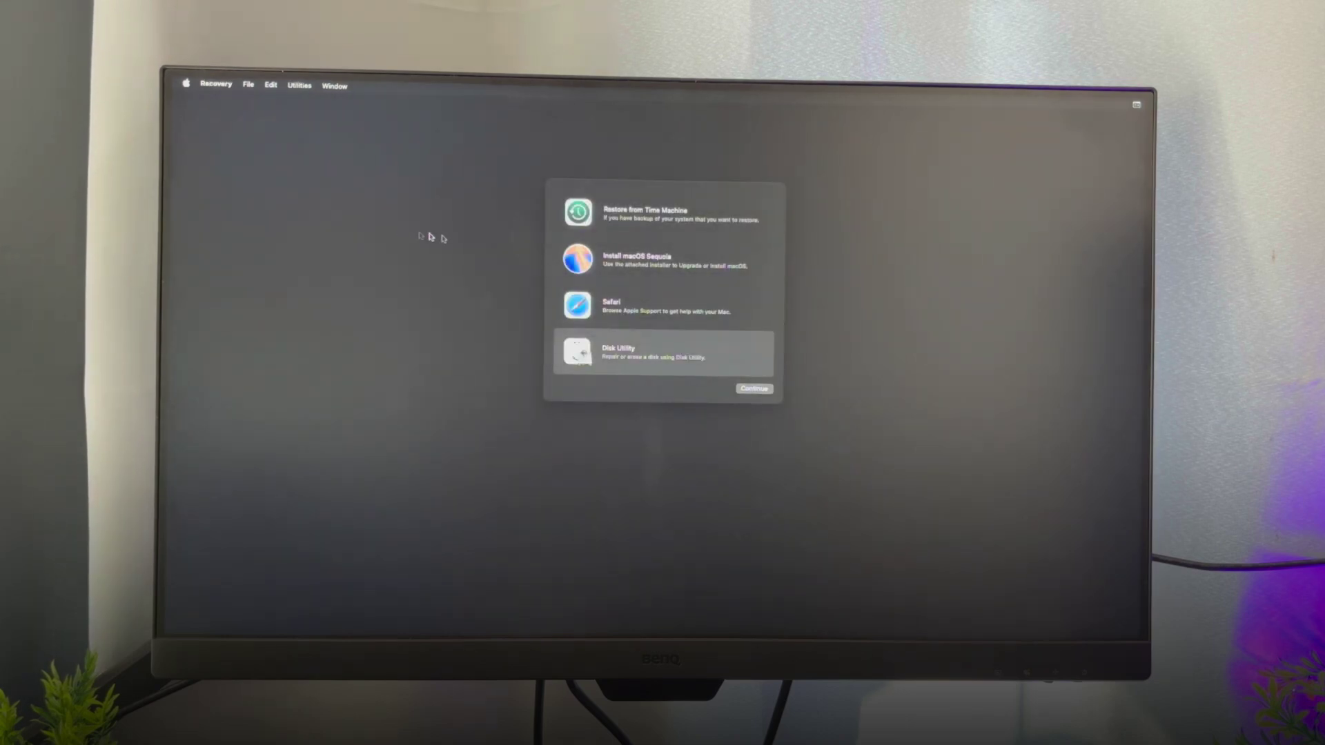
{"action": "left_click", "coordinate": [618, 260]}
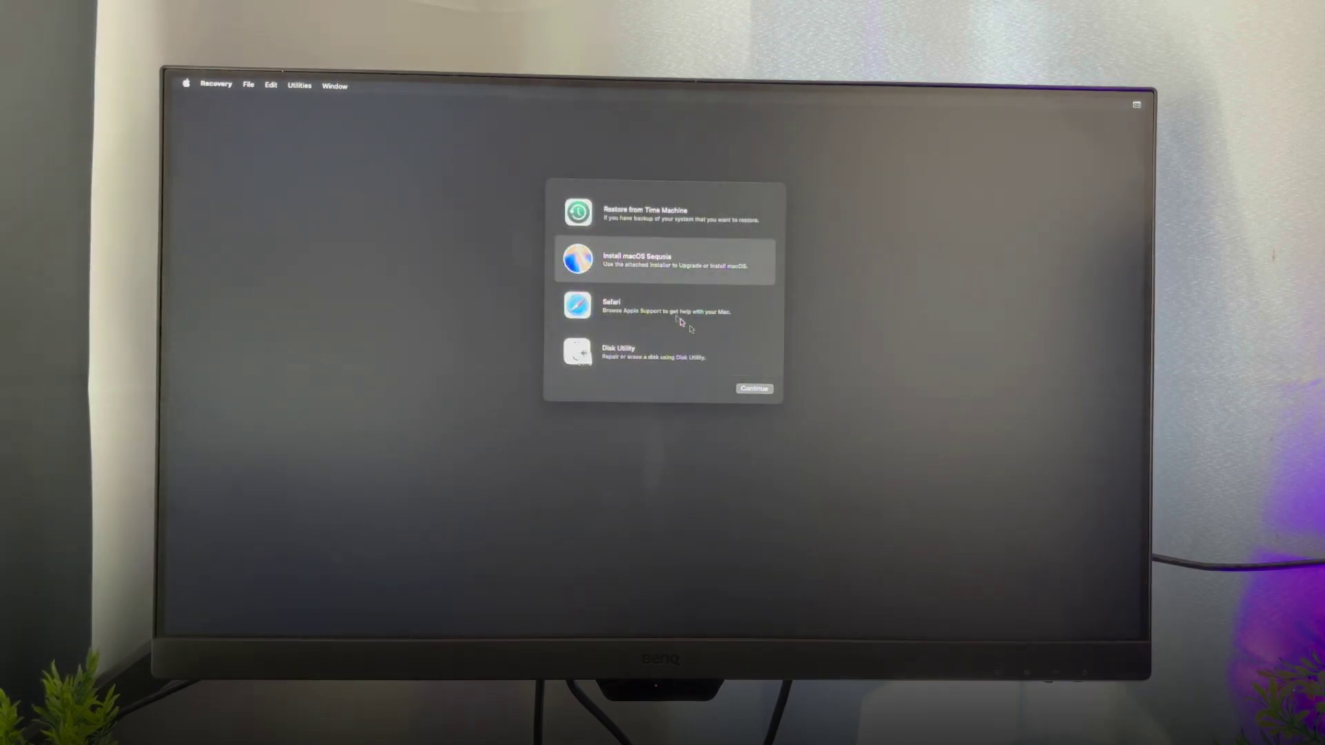
{"action": "left_click", "coordinate": [754, 389]}
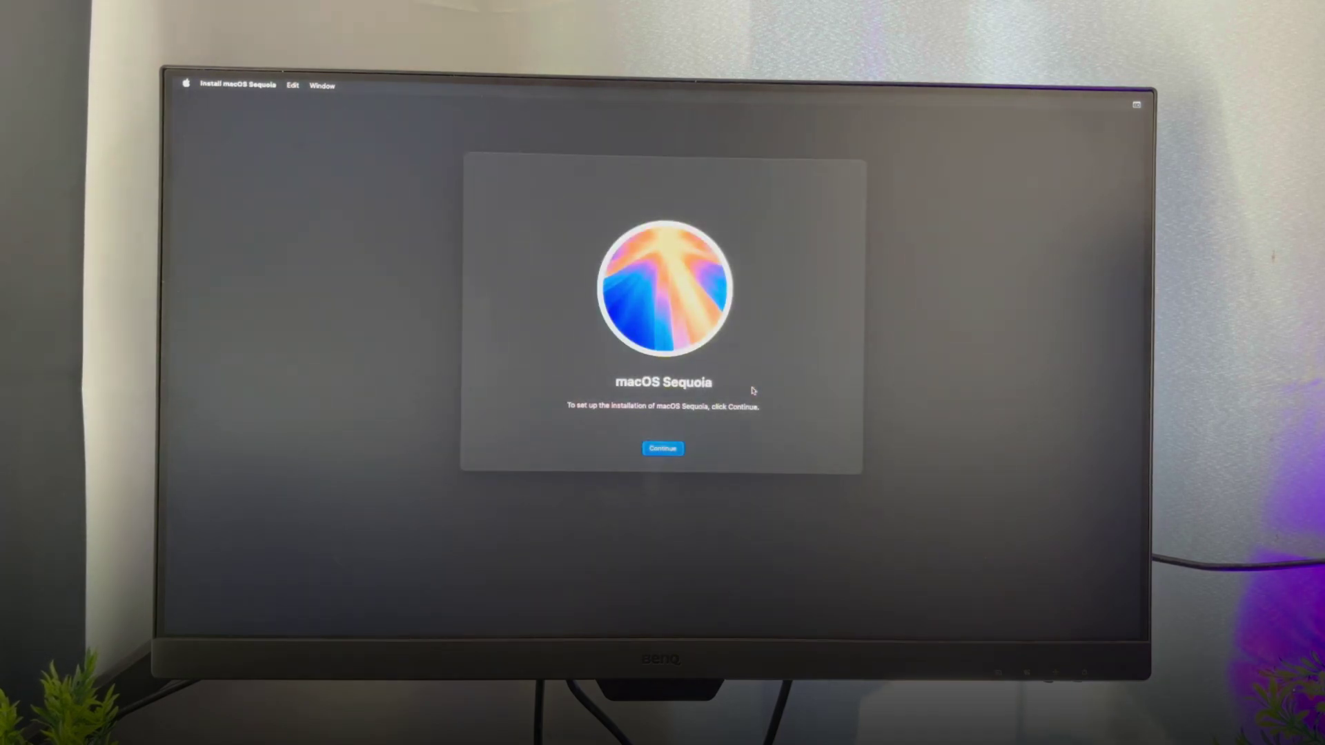
{"action": "left_click", "coordinate": [682, 450]}
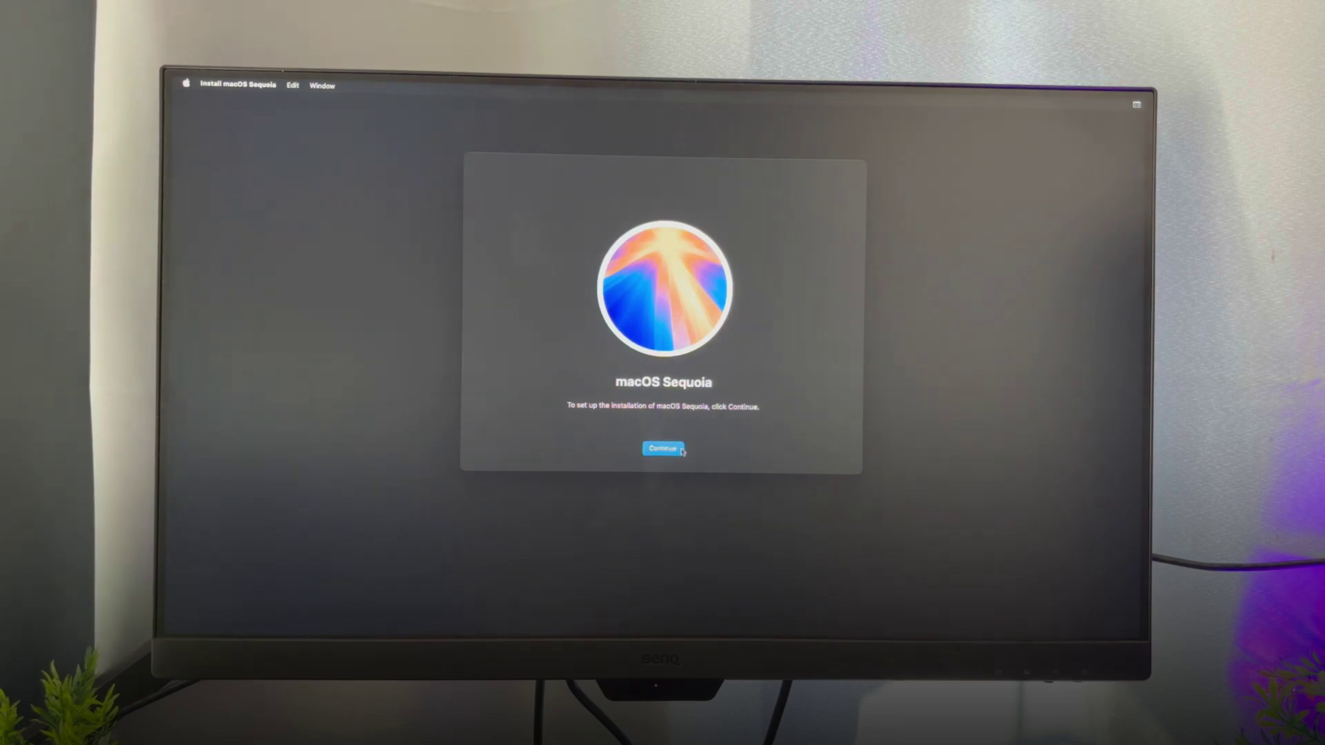